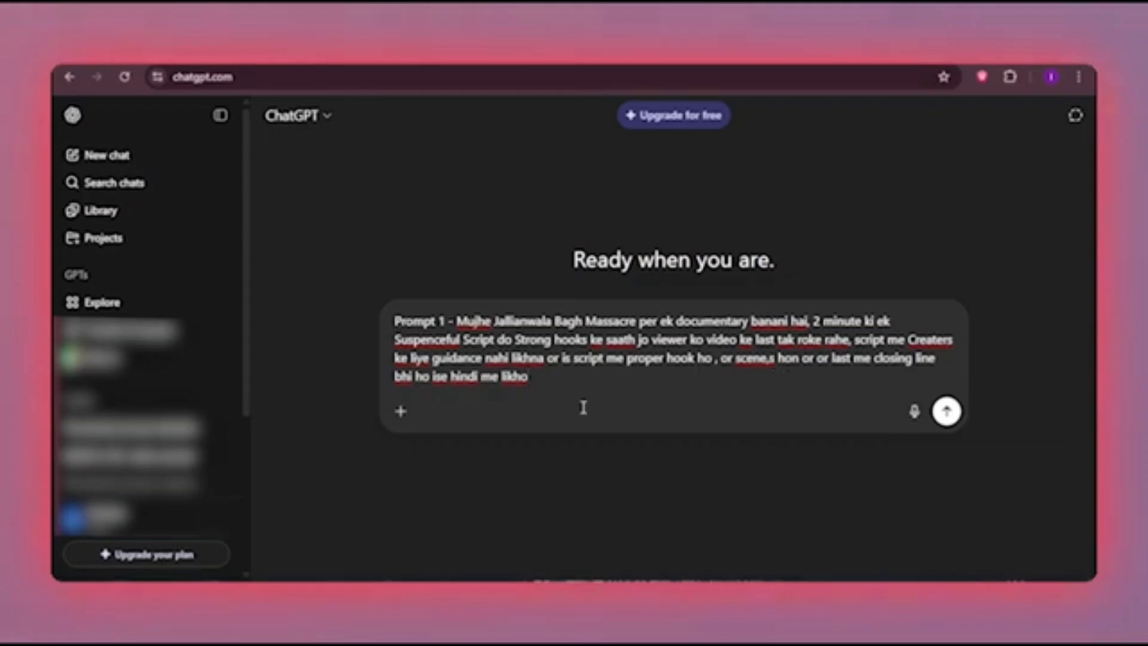
# Submit the prompt requesting a suspenseful 2-minute Hindi documentary script on the Jallianwala Bagh Massacre with hooks, scenes and a closing line.
pyautogui.moveTo(494, 321); pyautogui.dragTo(636, 321)
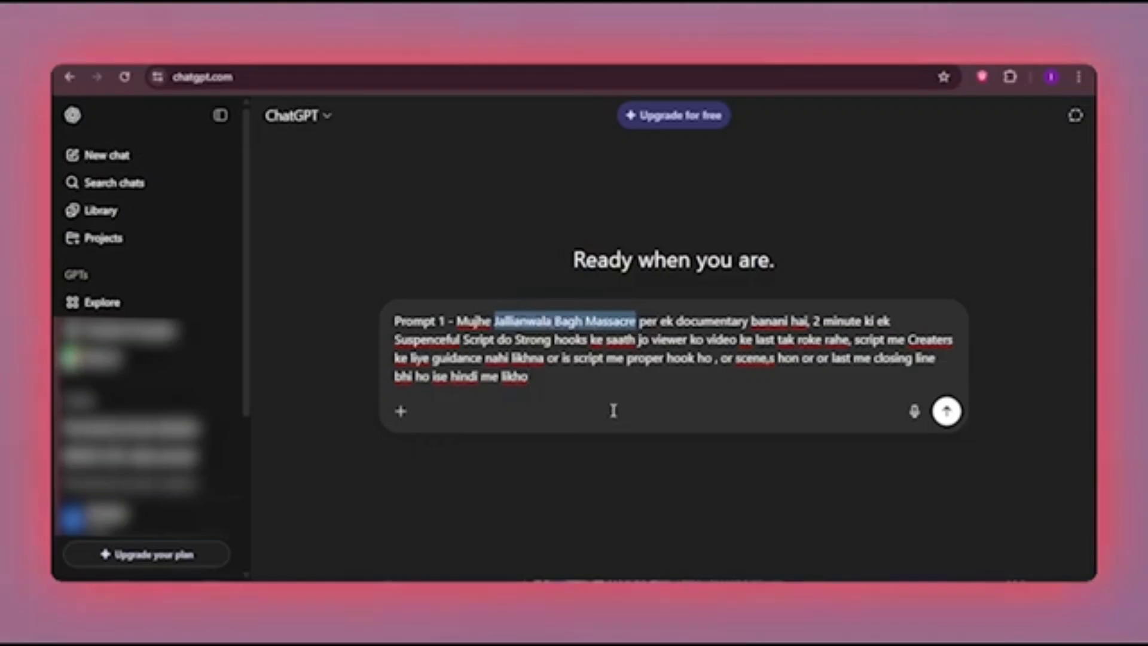
pyautogui.click(666, 413)
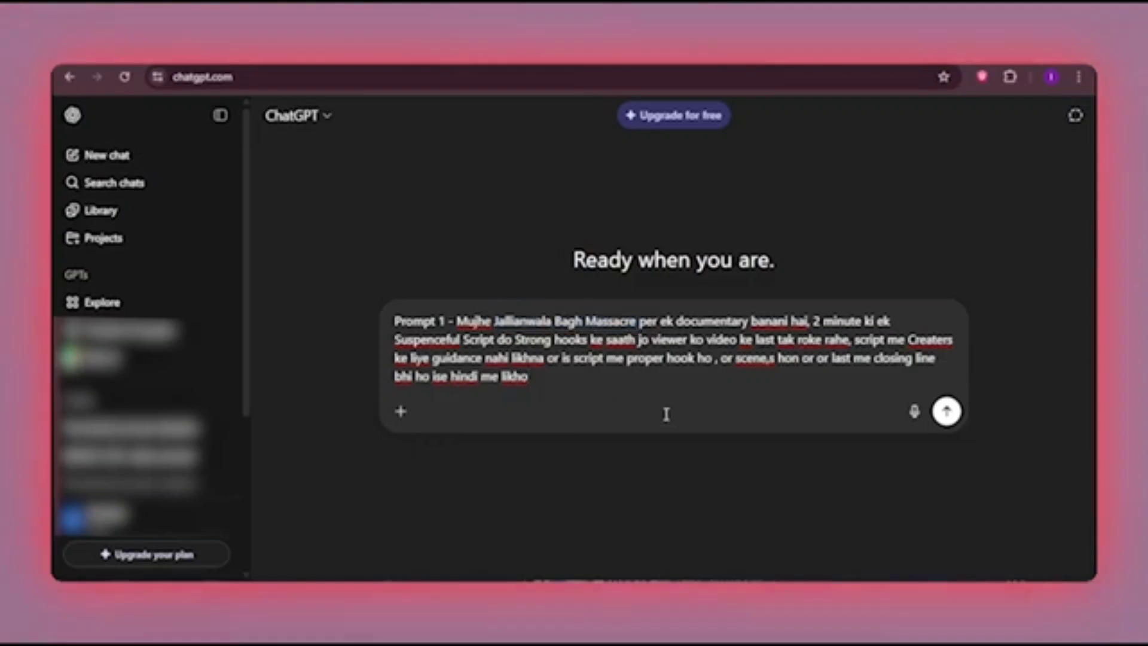
pyautogui.click(948, 419)
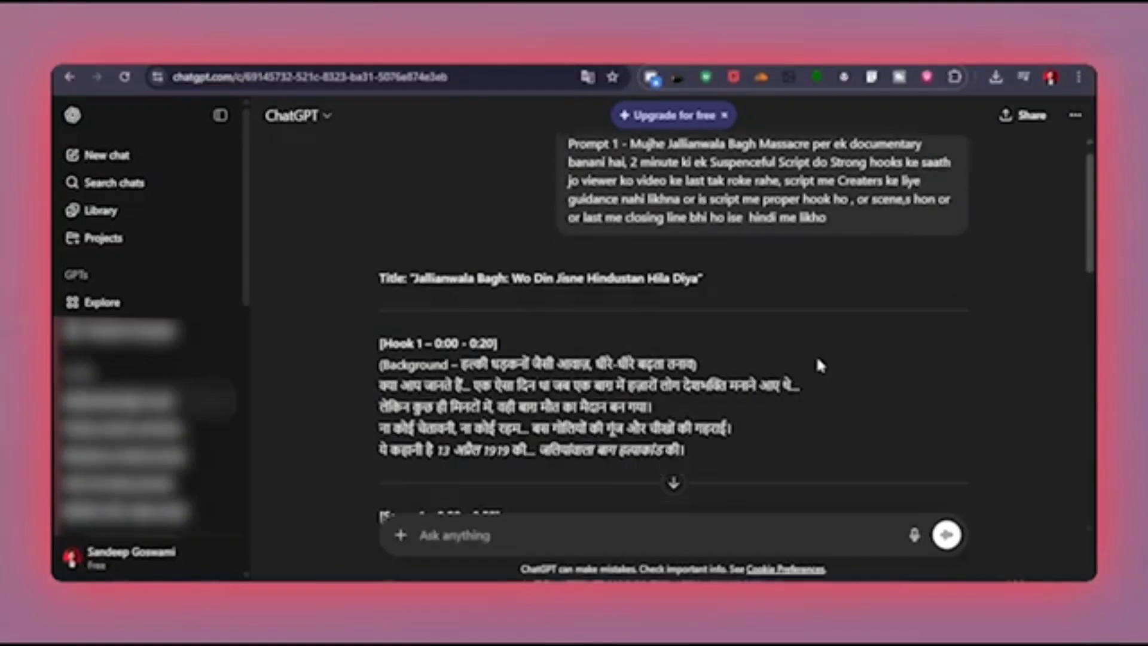
# Review the hooks and scenes of the generated Jallianwala Bagh documentary script.
pyautogui.scroll(-3, 821, 365)
pyautogui.scroll(3, 820, 365)
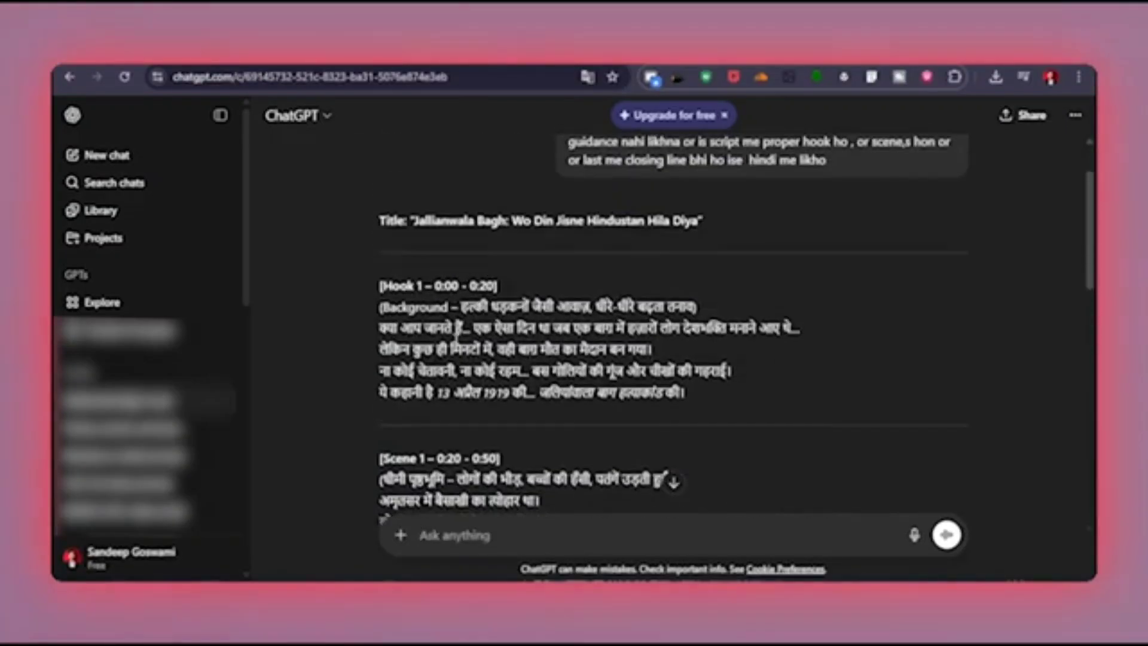
pyautogui.scroll(-2, 819, 365)
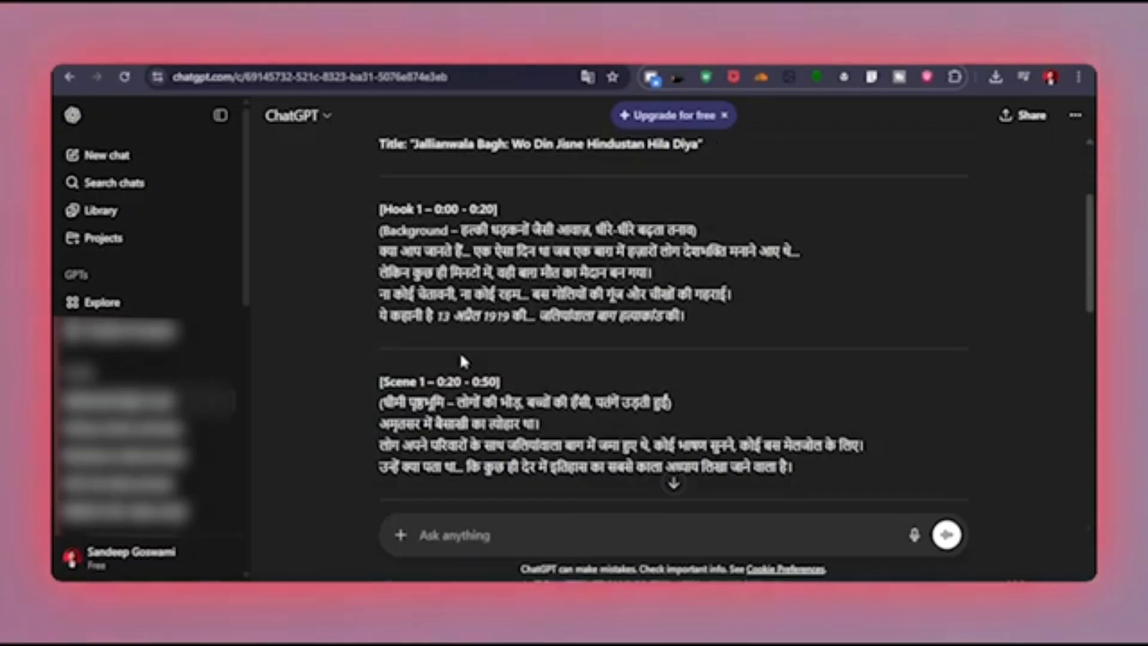
pyautogui.scroll(-4, 462, 358)
pyautogui.scroll(-5, 483, 354)
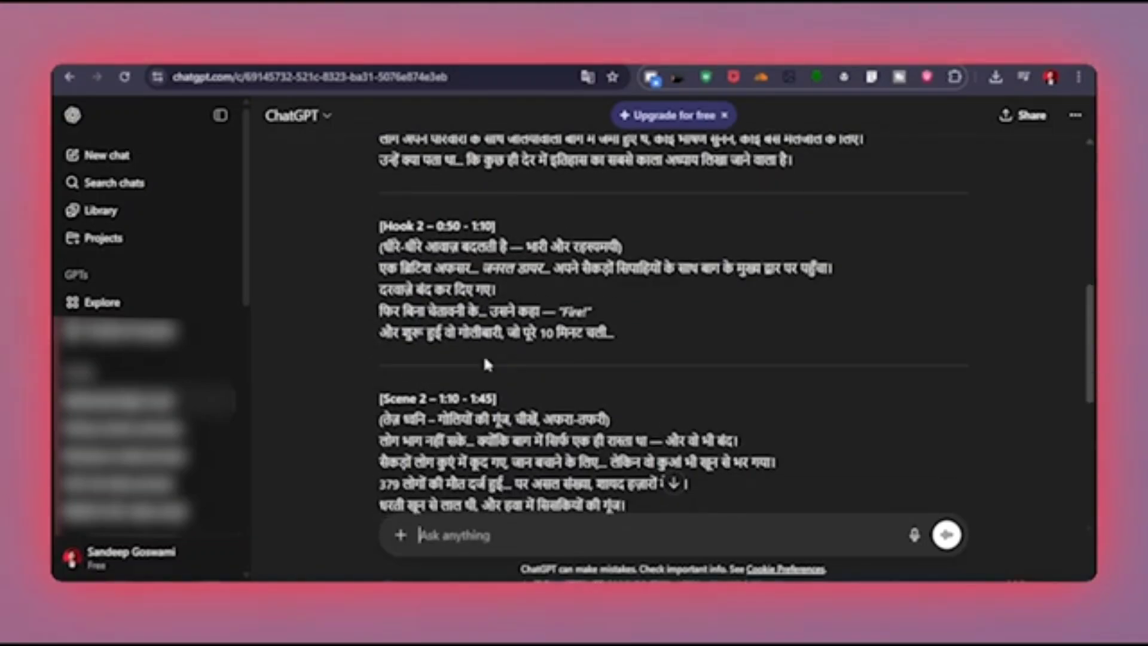
pyautogui.scroll(6, 610, 353)
pyautogui.scroll(4, 611, 353)
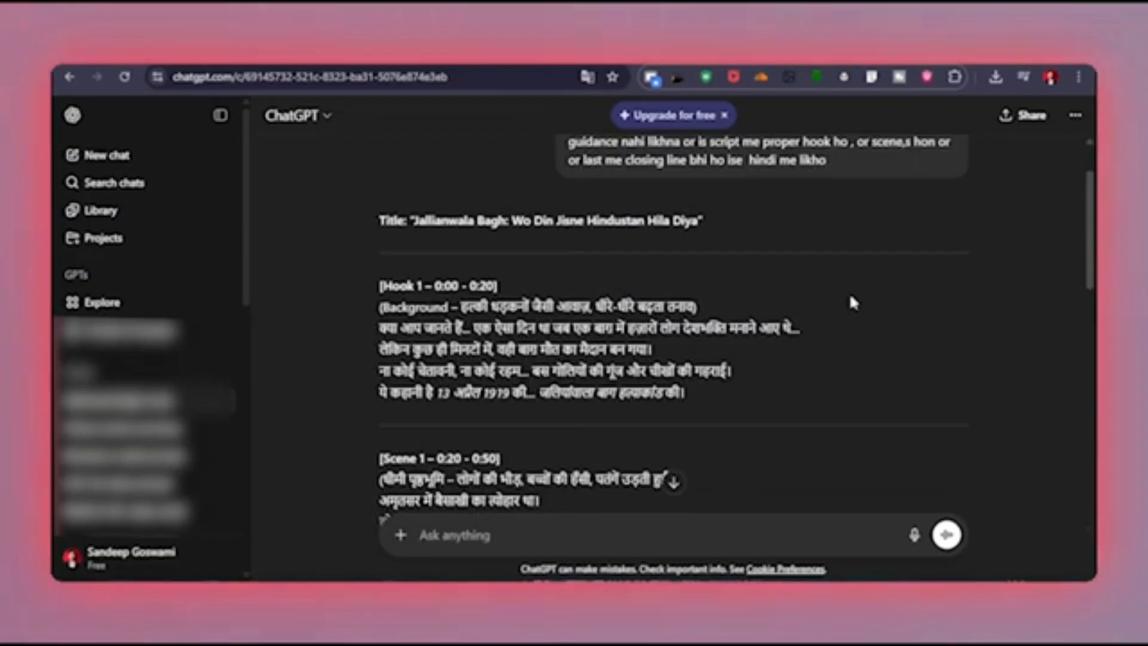
pyautogui.scroll(-1, 842, 291)
pyautogui.scroll(1, 842, 291)
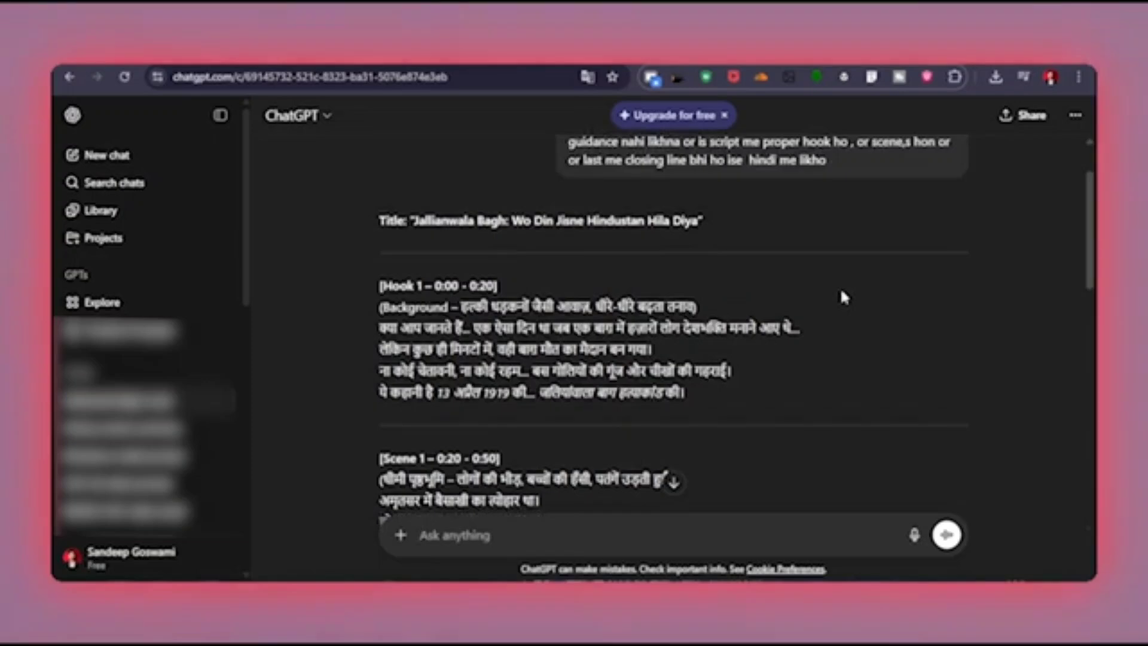
pyautogui.scroll(-2, 525, 379)
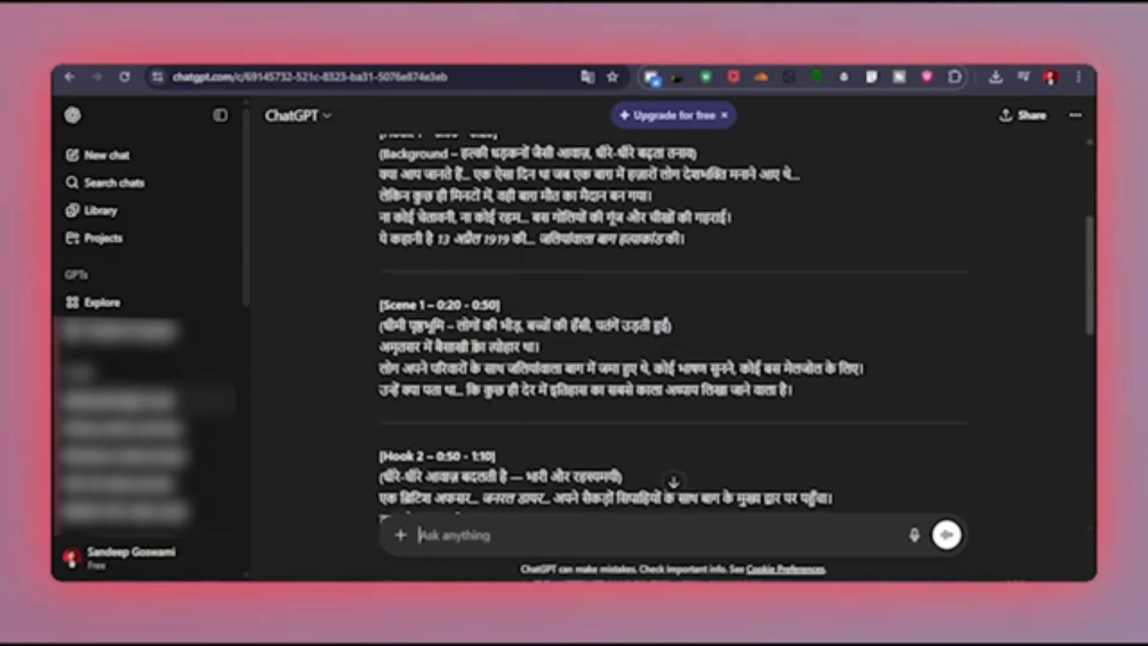
pyautogui.scroll(1, 514, 360)
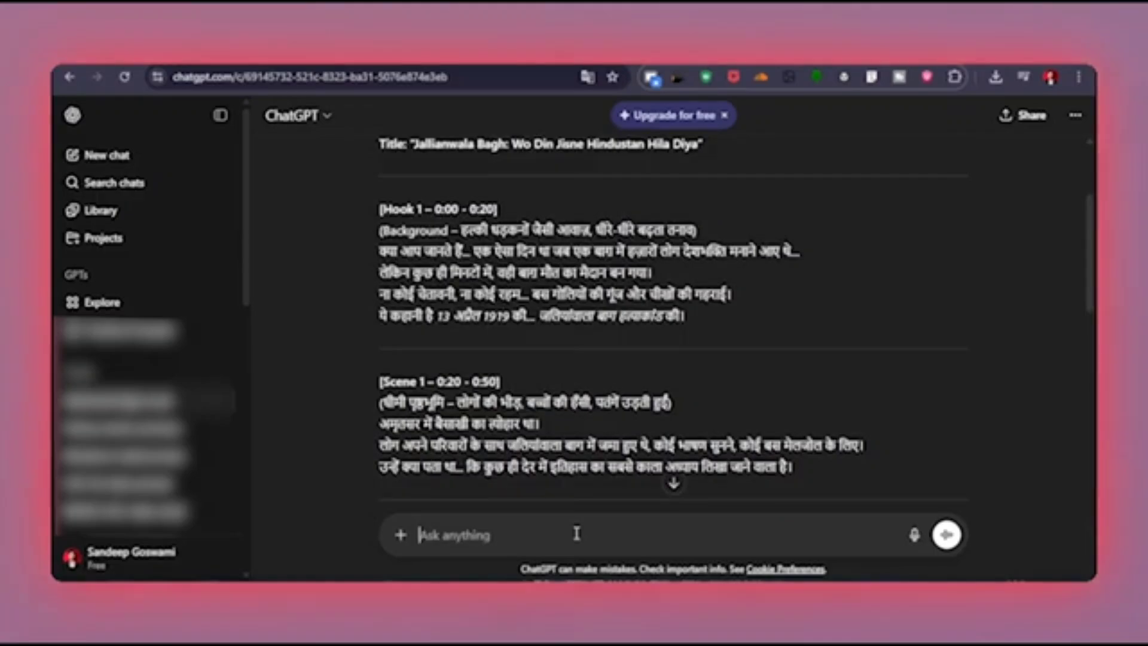
# Request a voice-over version of the script with the message "Voice over likh kar do".
pyautogui.write('Voice over likh kar do')
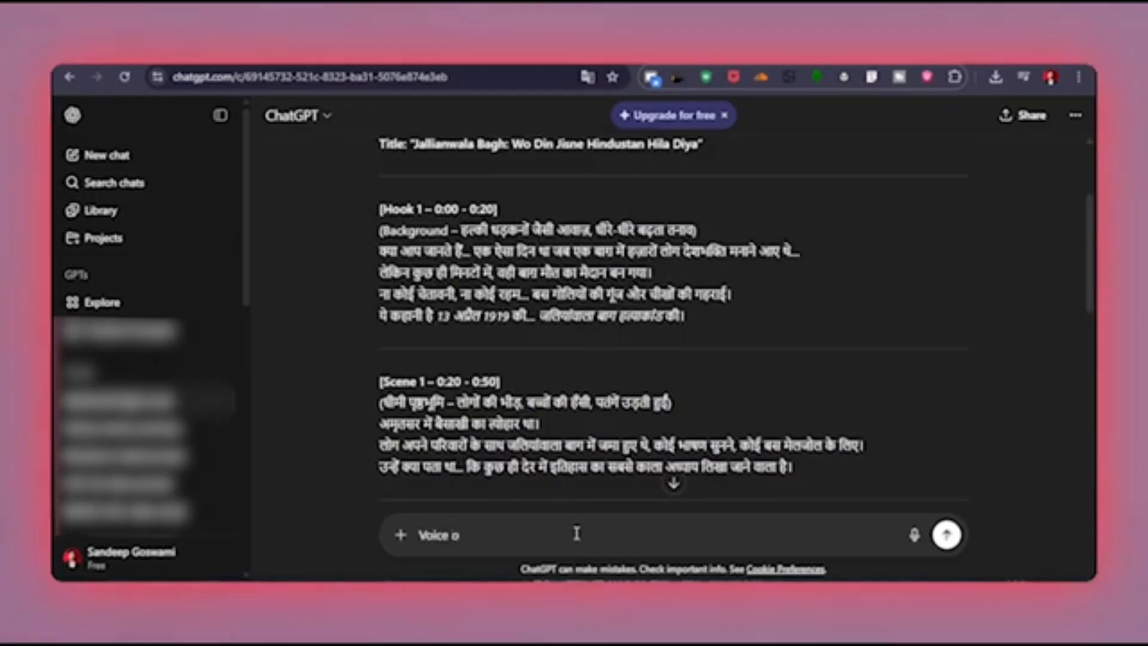
pyautogui.press('Return')
pyautogui.scroll(-1, 600, 374)
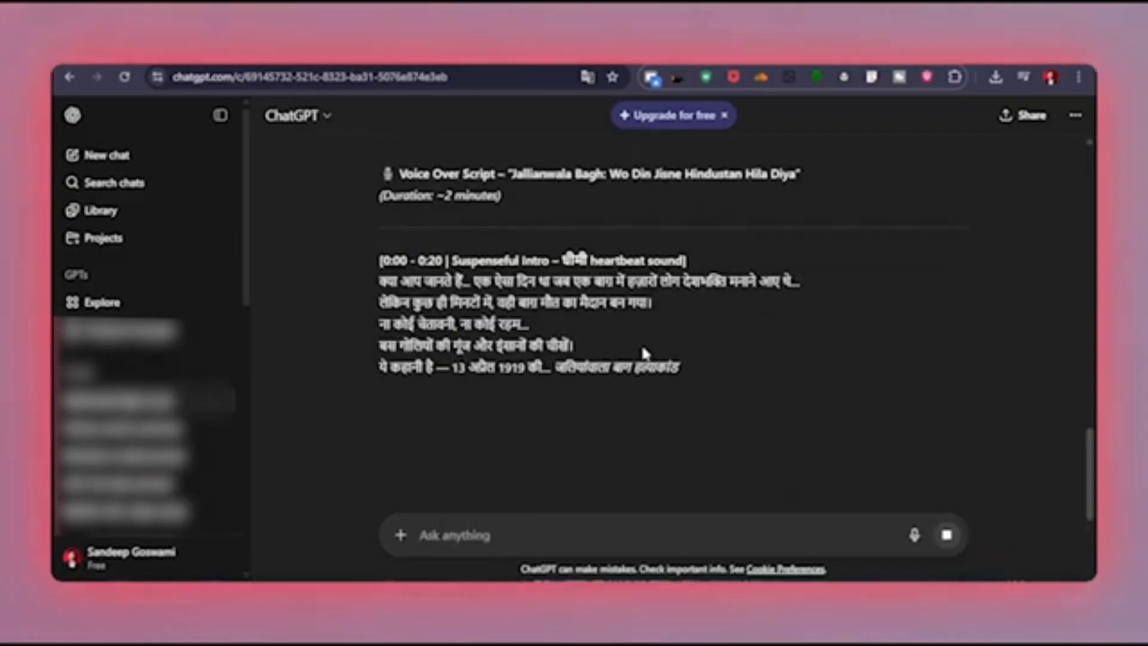
# Read through the timed sections of the generated voice-over script, from the suspenseful intro to the emotional closing.
pyautogui.scroll(4, 795, 364)
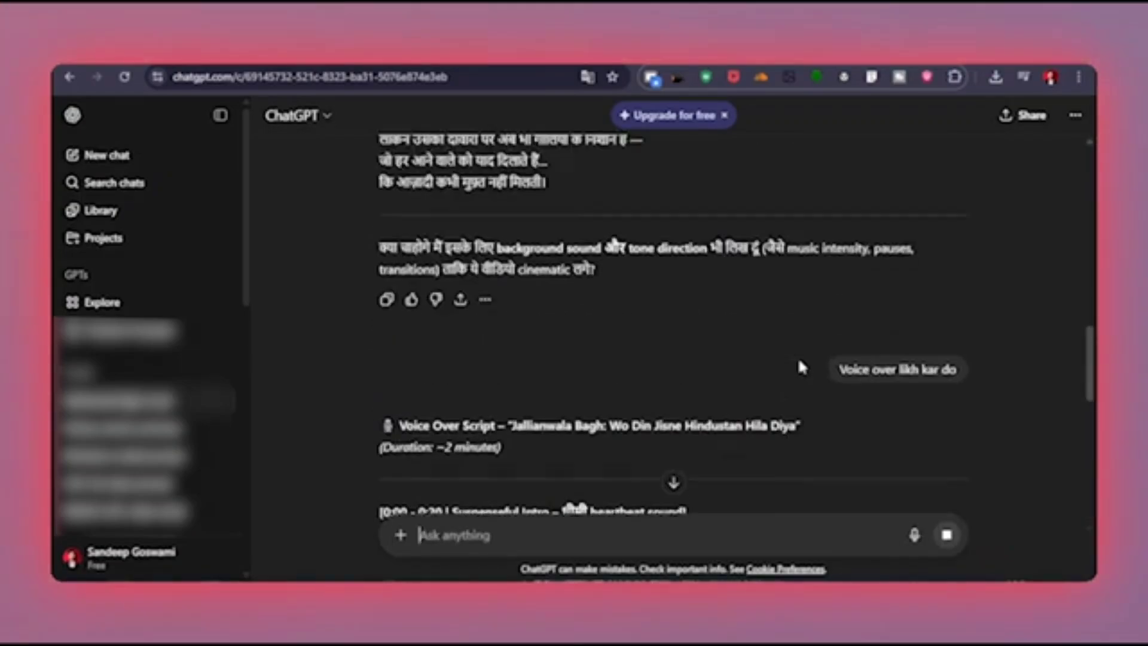
pyautogui.scroll(-8, 798, 356)
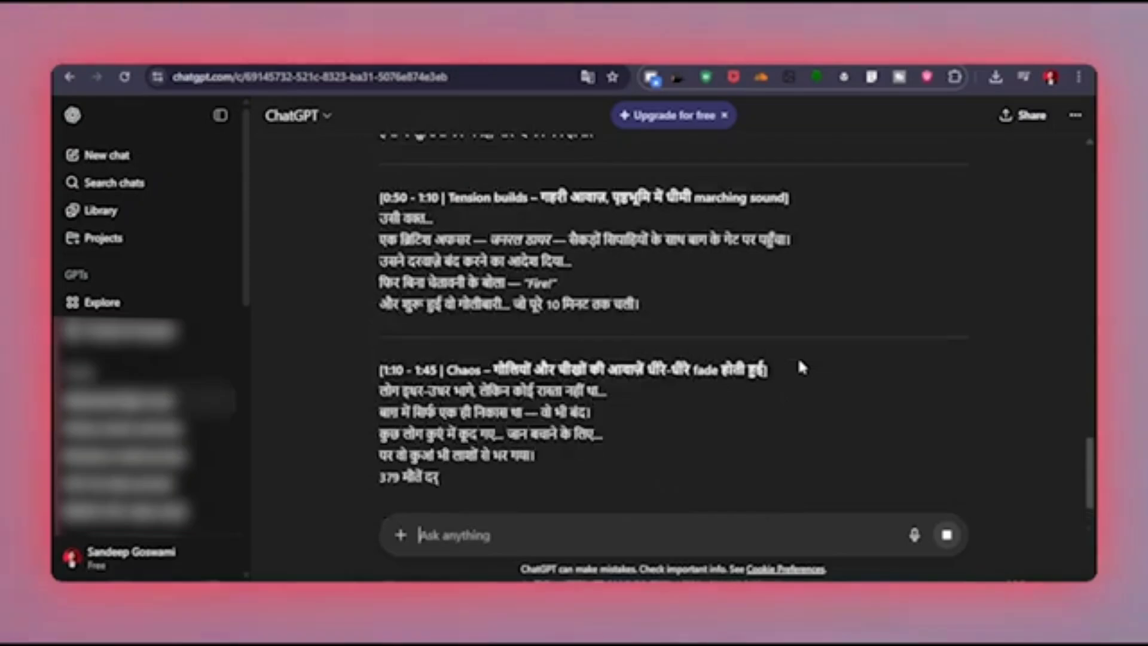
pyautogui.scroll(-3, 798, 357)
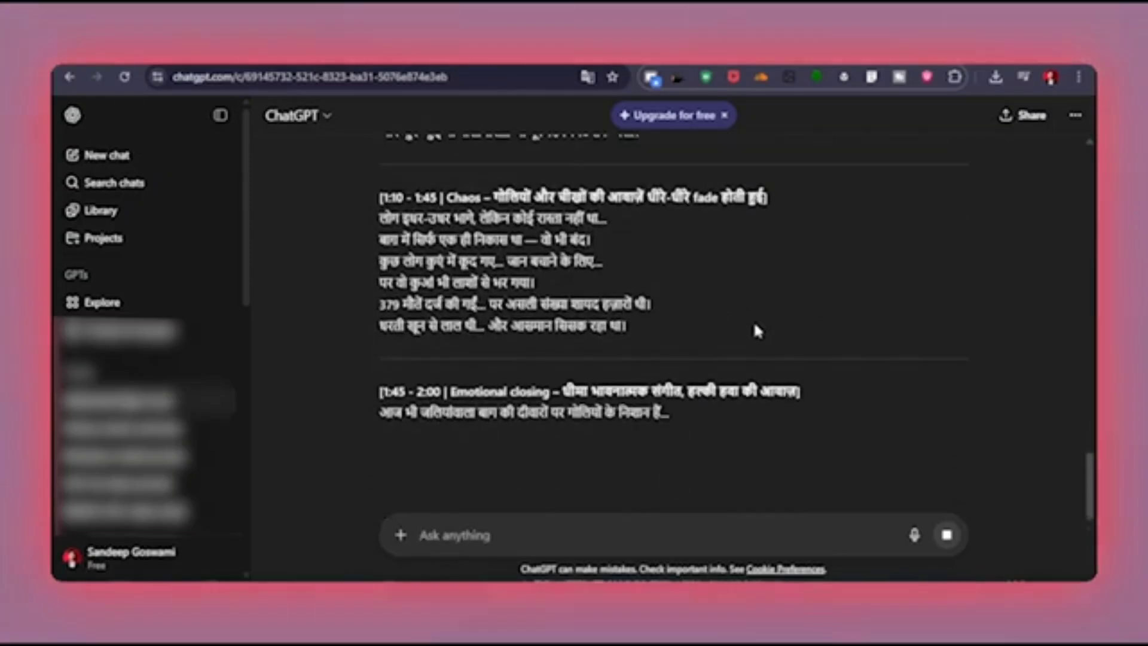
pyautogui.scroll(15, 751, 321)
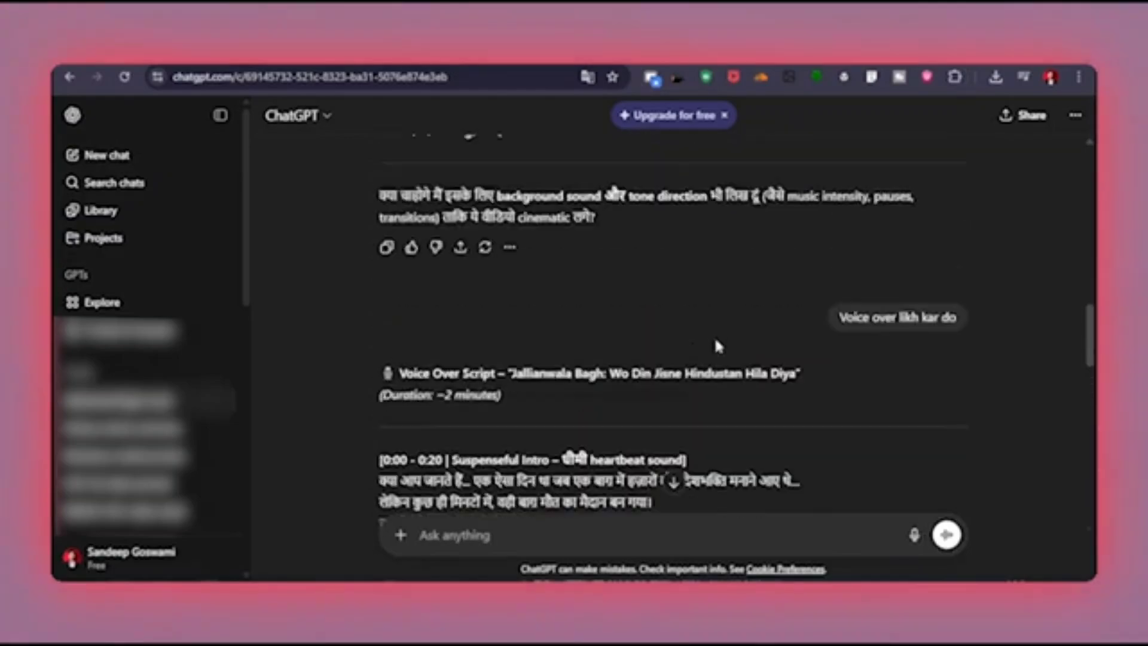
pyautogui.scroll(-3, 715, 343)
pyautogui.scroll(-10, 458, 389)
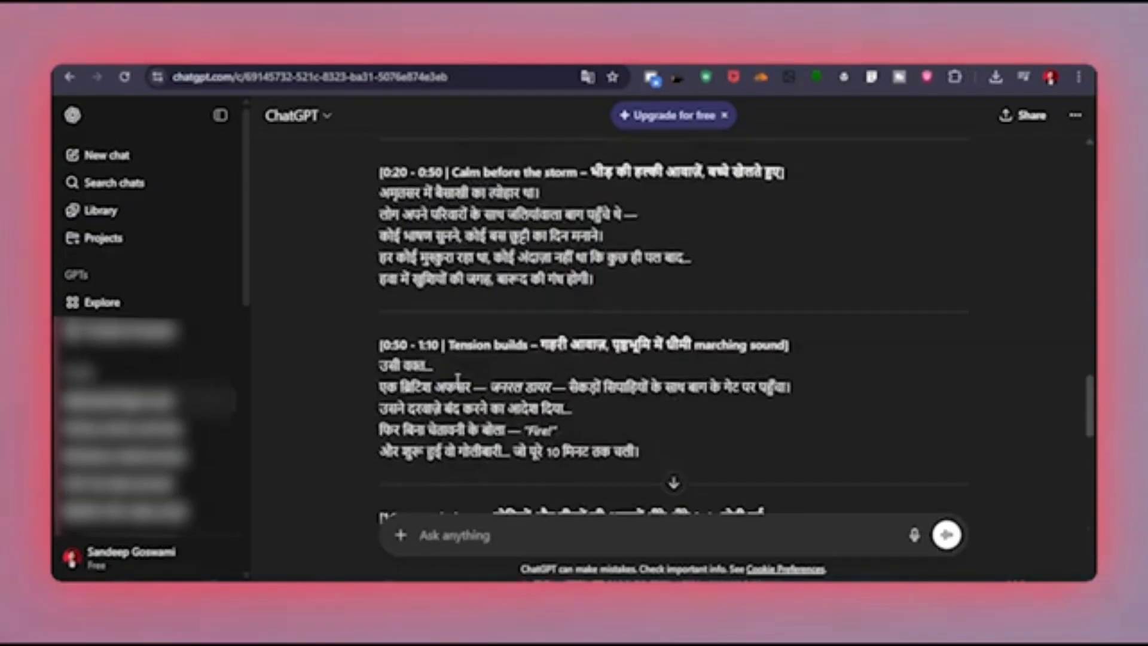
pyautogui.scroll(-2, 456, 388)
pyautogui.scroll(12, 473, 377)
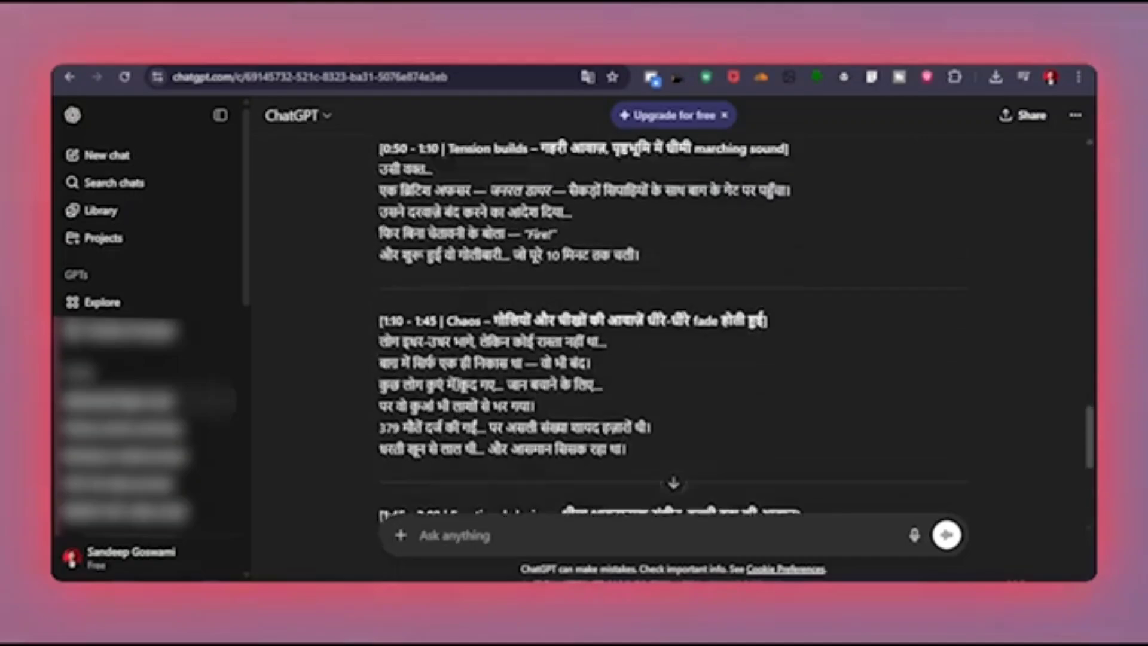
pyautogui.scroll(-2, 539, 401)
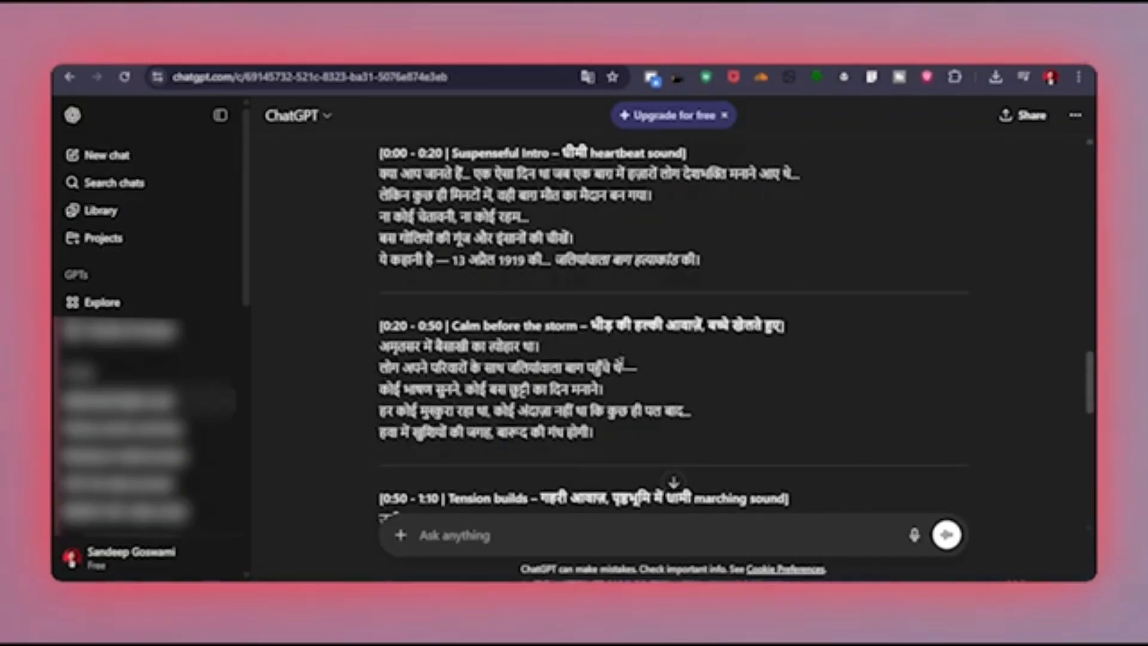
pyautogui.scroll(1, 656, 388)
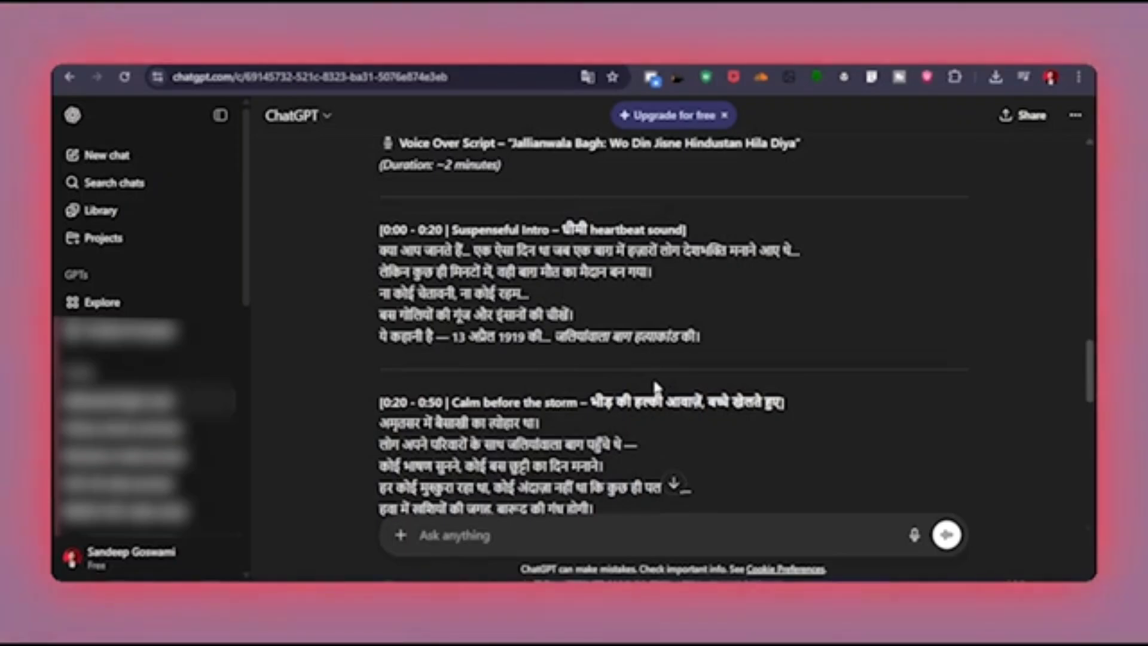
pyautogui.scroll(2, 656, 387)
pyautogui.scroll(-2, 653, 378)
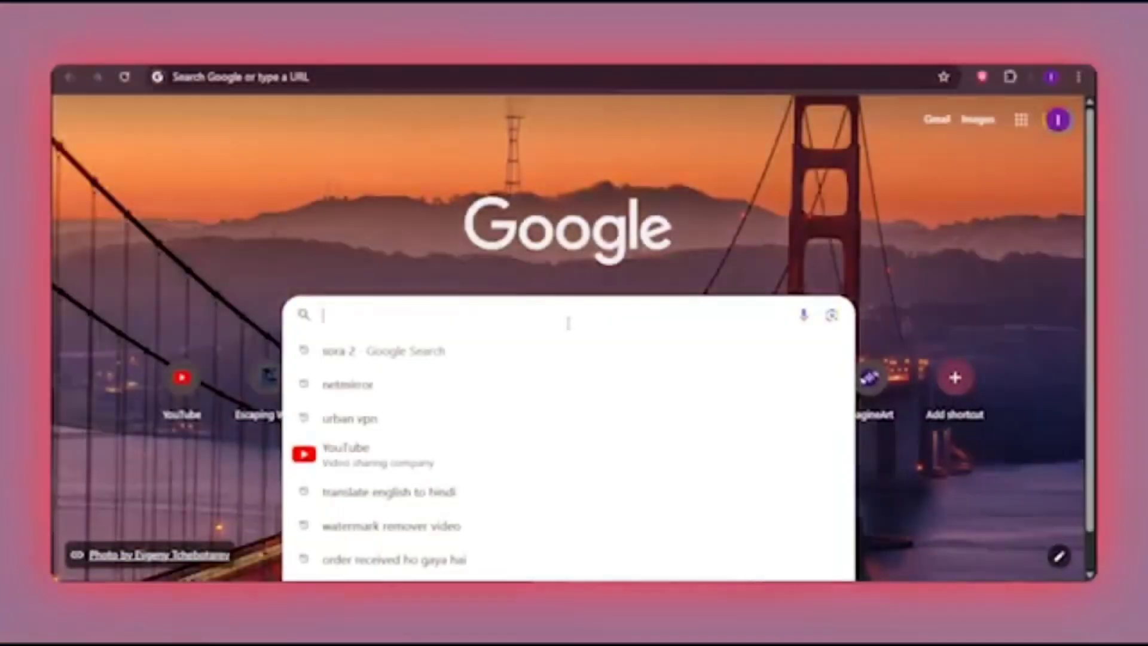
# Search Google for "open ai fm" and open the OpenAI.fm result in a new tab.
pyautogui.write('open ai fm')
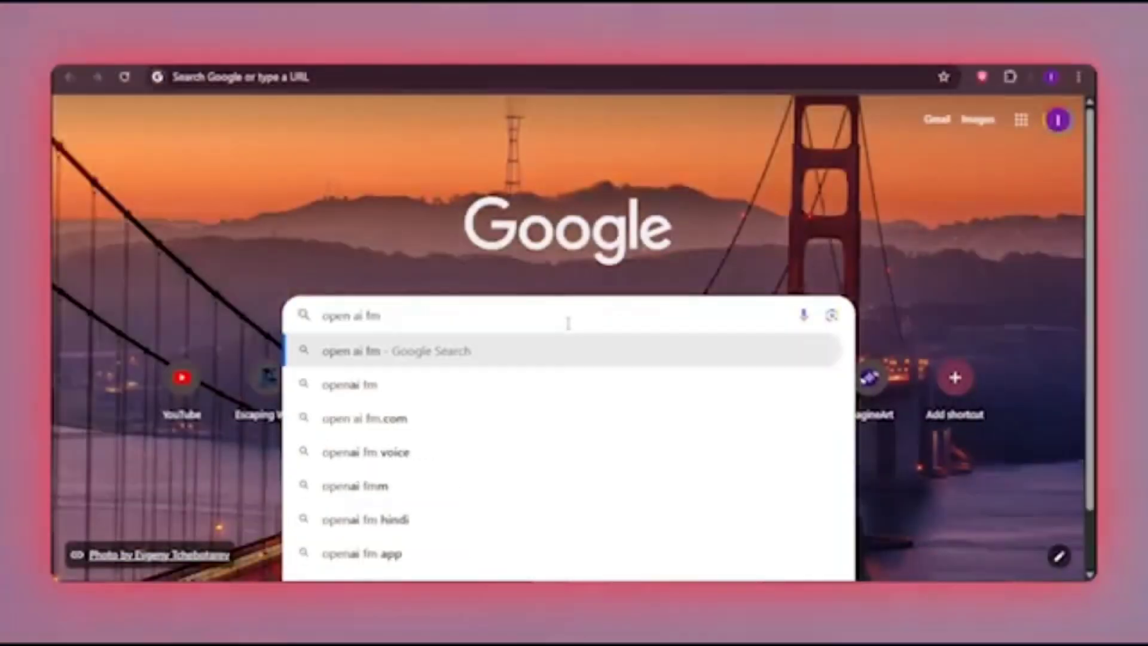
pyautogui.press('Return')
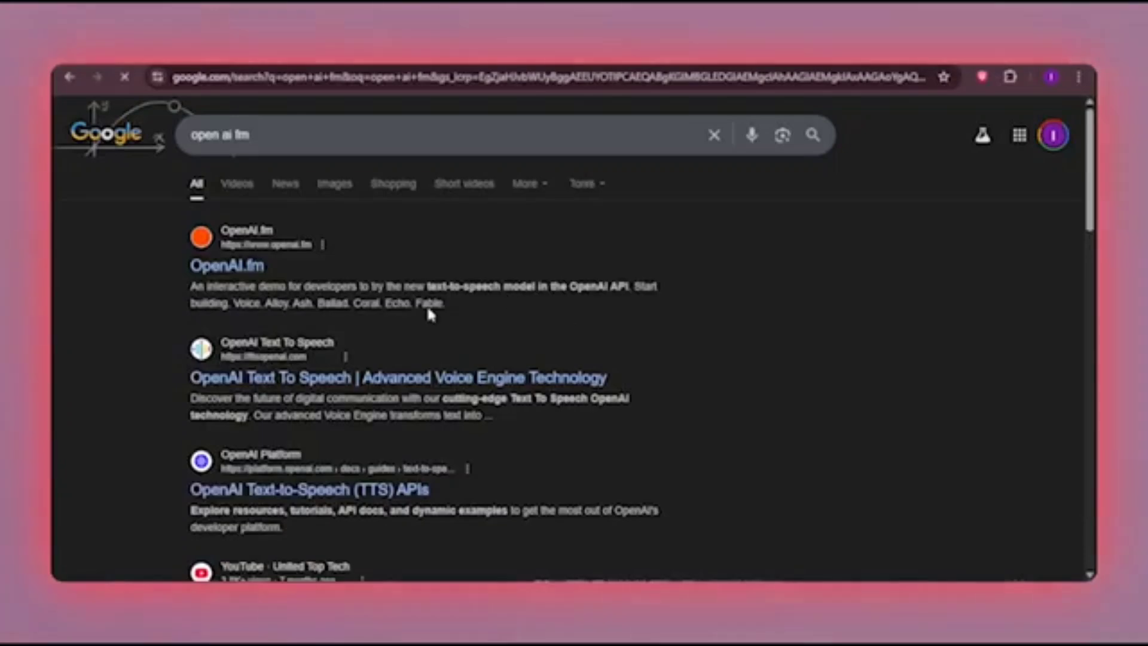
pyautogui.rightClick(243, 270)
pyautogui.click(285, 284)
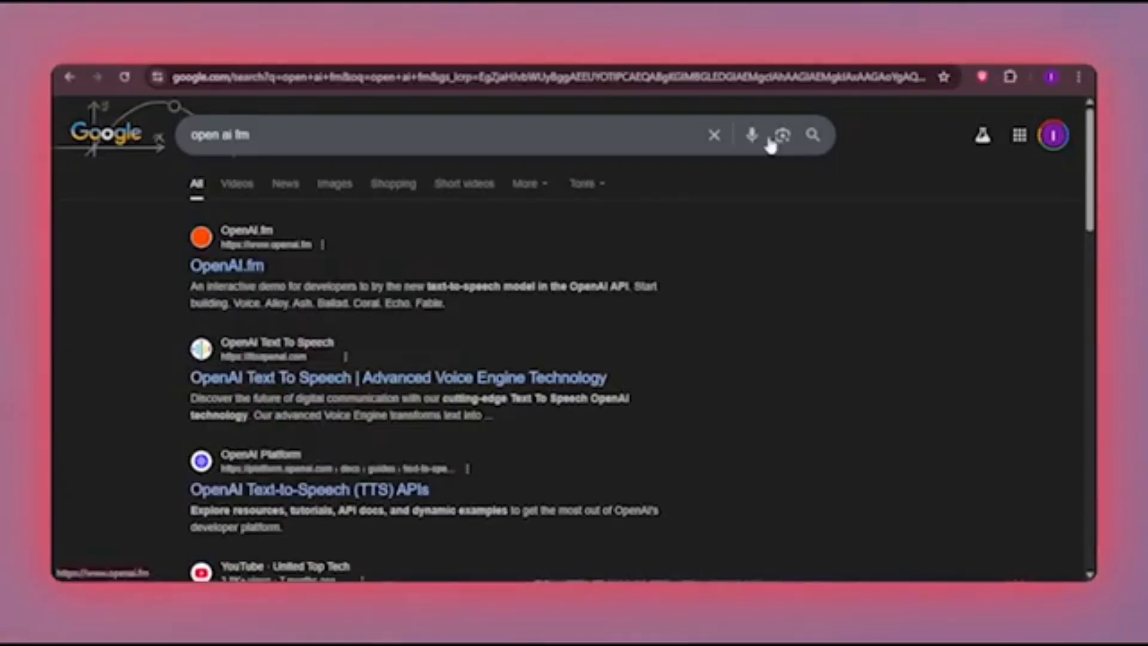
pyautogui.click(828, 67)
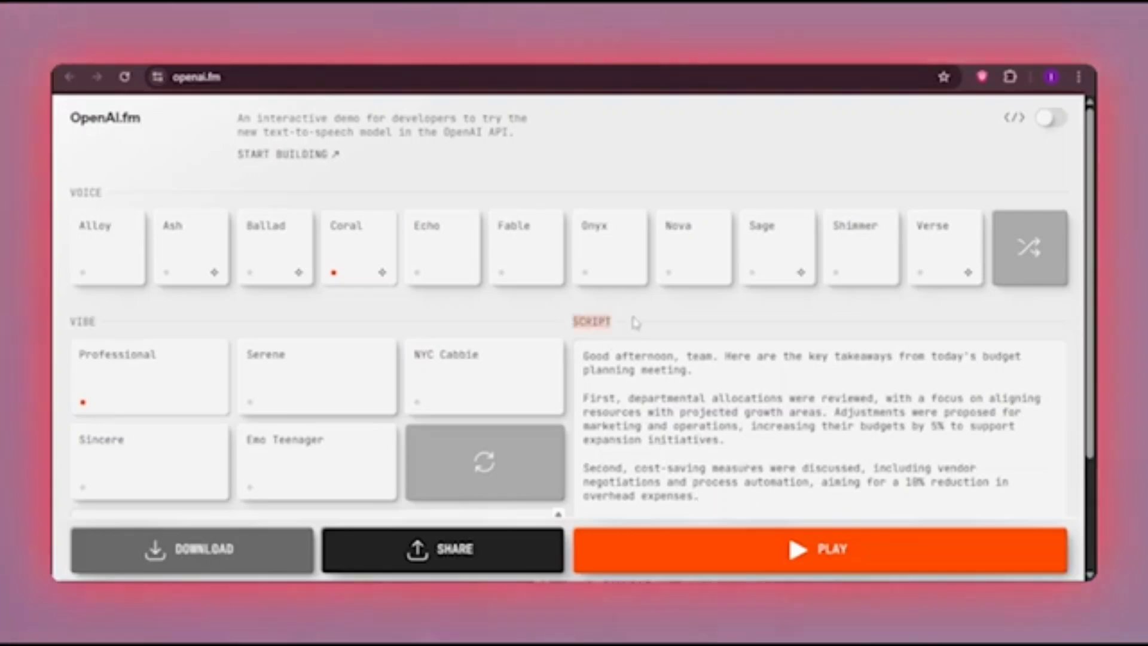
# Delete all of the sample script text on the OpenAI.fm page.
pyautogui.moveTo(752, 502); pyautogui.dragTo(584, 355)
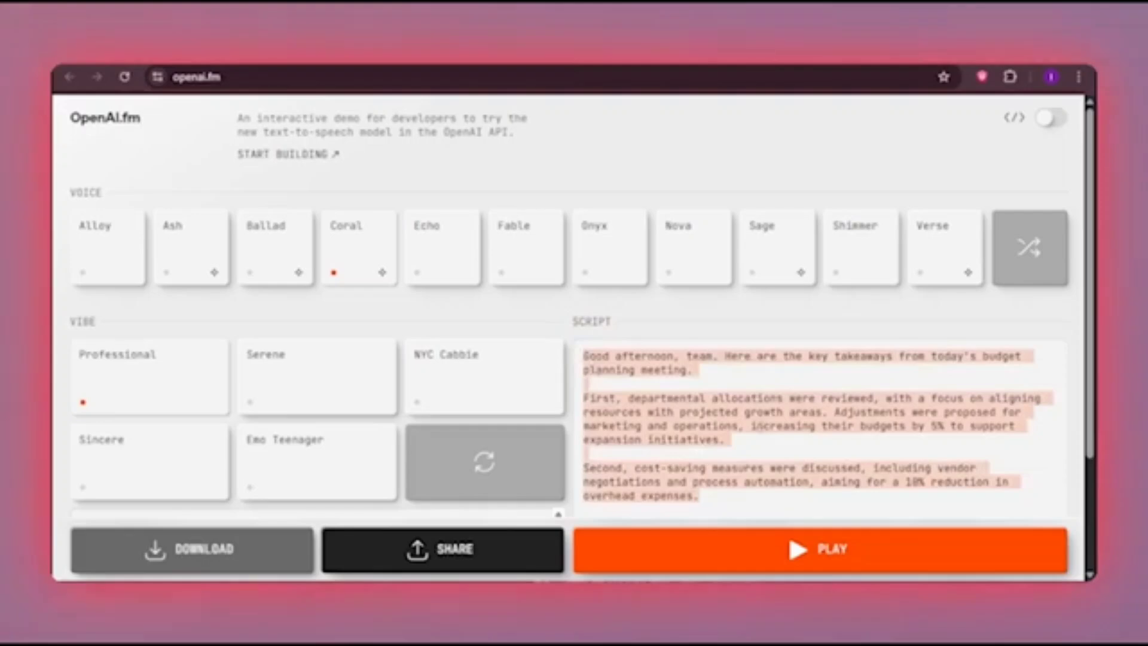
pyautogui.press('BackSpace')
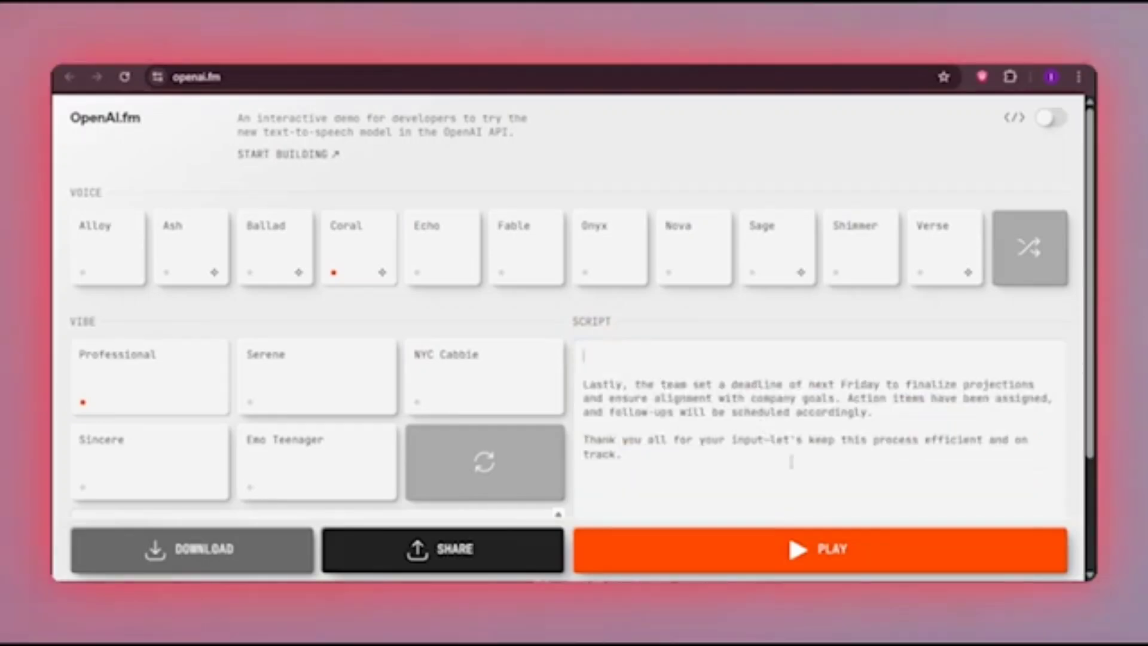
pyautogui.hotkey('ctrl', 'a')
pyautogui.press('BackSpace')
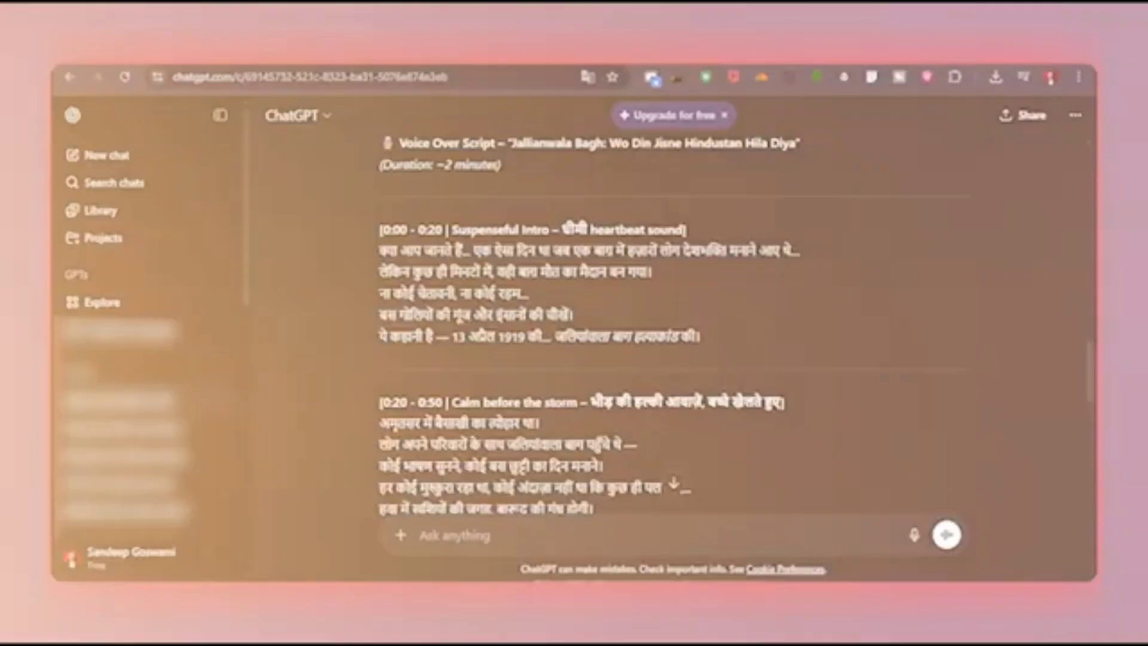
# Copy the 0:00 - 0:20 intro narration, without its heading, from the ChatGPT voice-over into the OpenAI.fm script.
pyautogui.scroll(4, 457, 264)
pyautogui.scroll(-4, 457, 264)
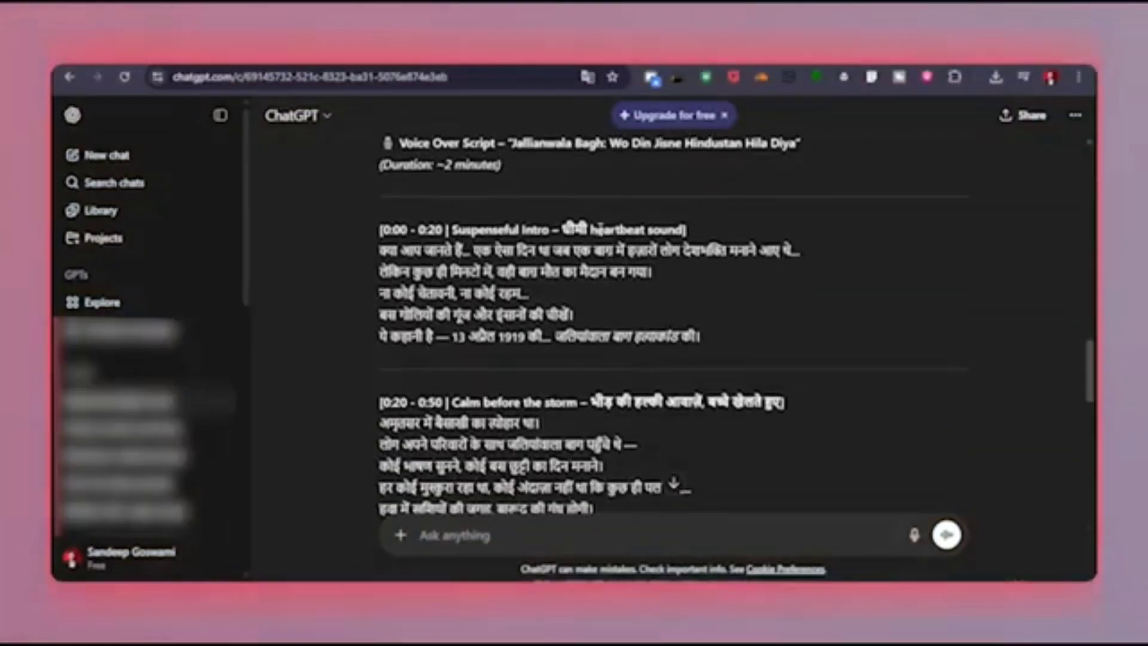
pyautogui.moveTo(379, 246); pyautogui.dragTo(688, 229)
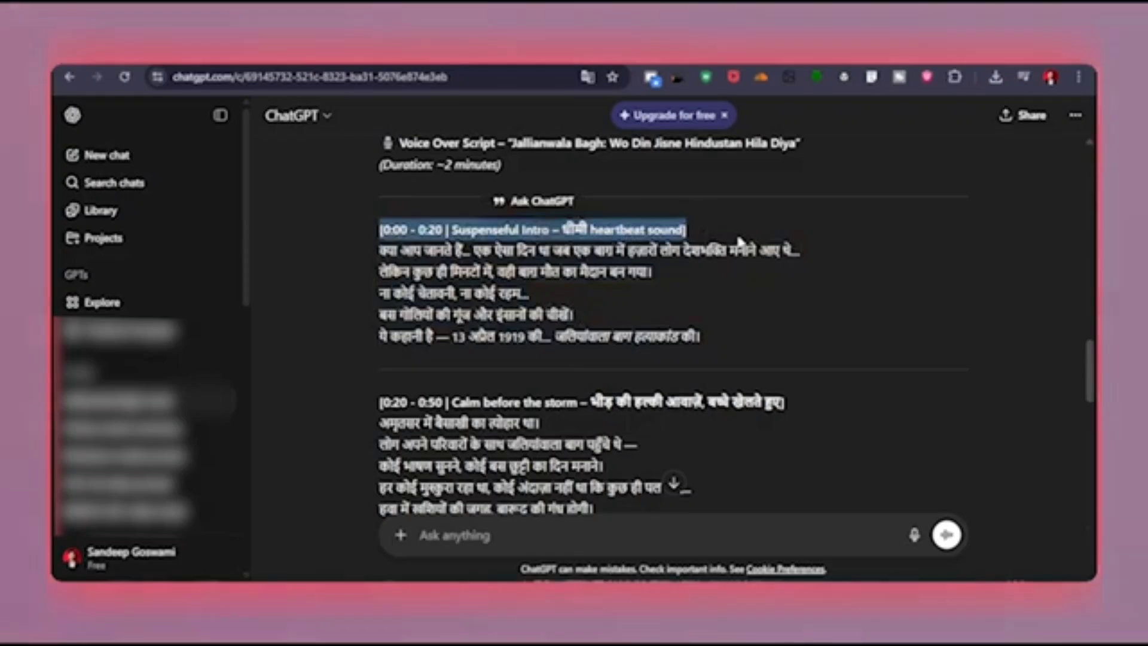
pyautogui.click(381, 292)
pyautogui.moveTo(380, 254); pyautogui.dragTo(712, 335)
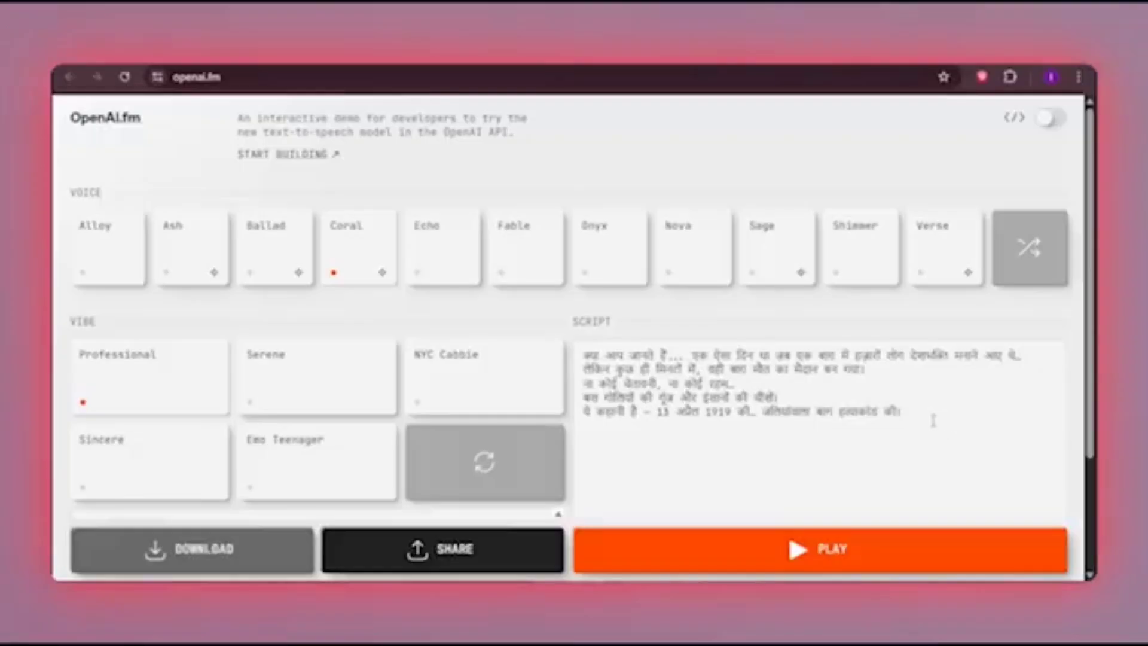
# Append the narration of the 0:20 - 0:50, 0:50 - 1:10 and 1:10 - 1:45 sections to the OpenAI.fm script, omitting their headings.
pyautogui.write('अमृतसर में बैसाखी का त्योहार था। लोग अपने परिवारों के साथ जलियांवाला बाग पहुँचे थे – कोई भाषण सुनने, कोई बस छुट्टी का दिन मनाने। हर कोई मुस्कुरा रहा था, कोई अंदाज़ा नहीं था कि कुछ ही पल बाद... हवा में खुशियों की जगह, बारूद की गंध होगी।')
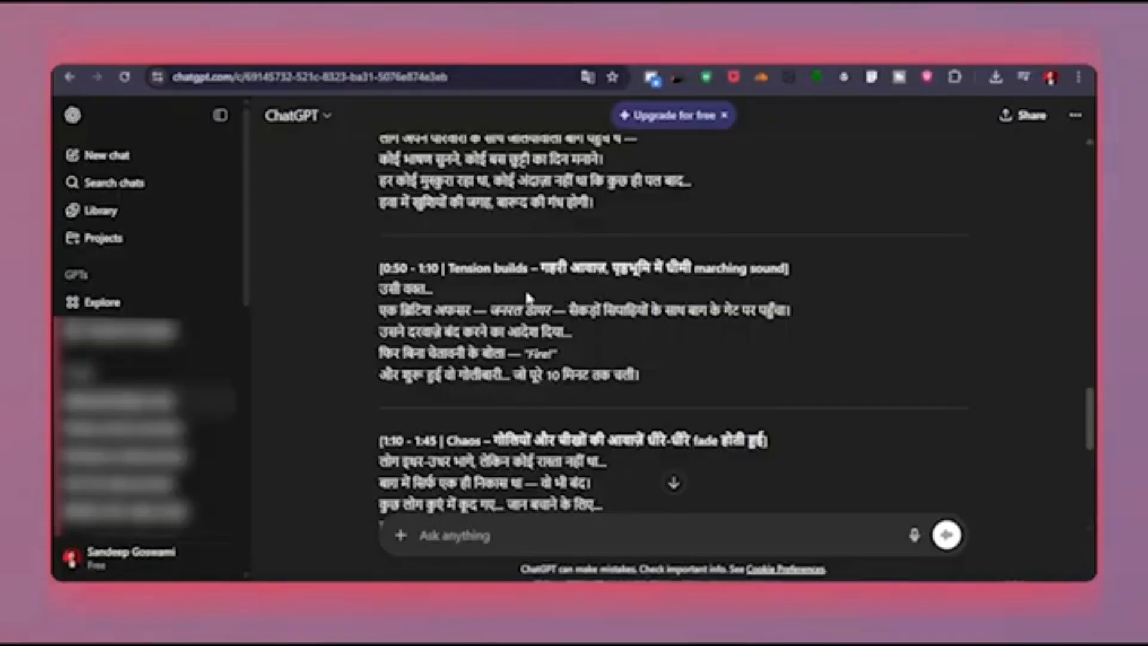
pyautogui.moveTo(378, 289); pyautogui.dragTo(684, 395)
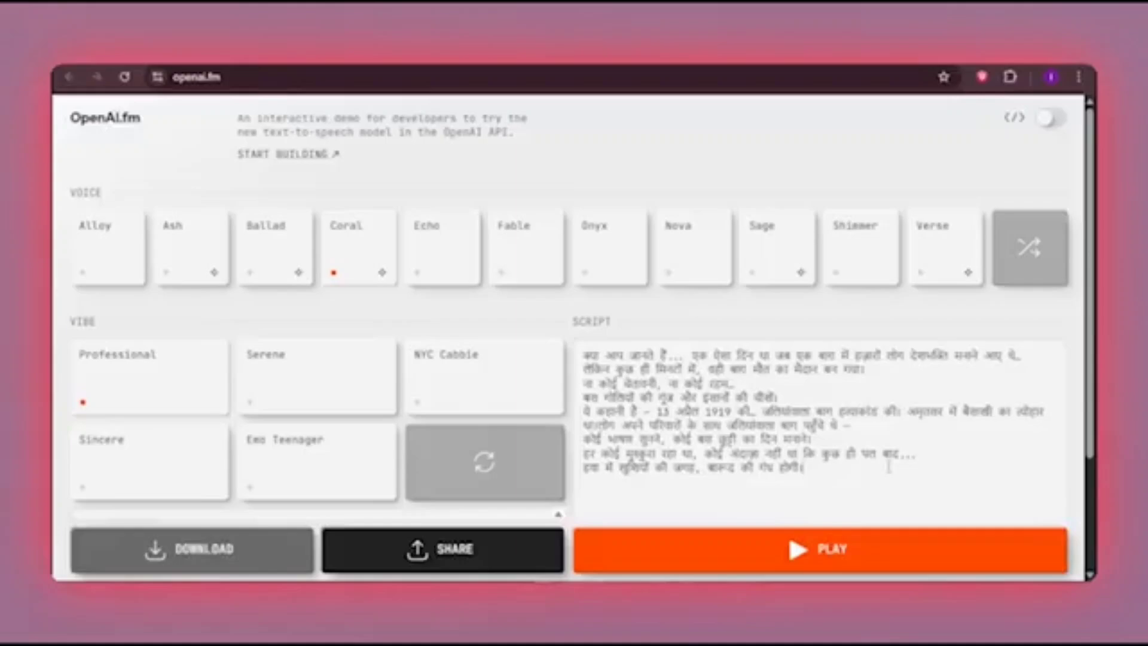
pyautogui.scroll(-2, 864, 446)
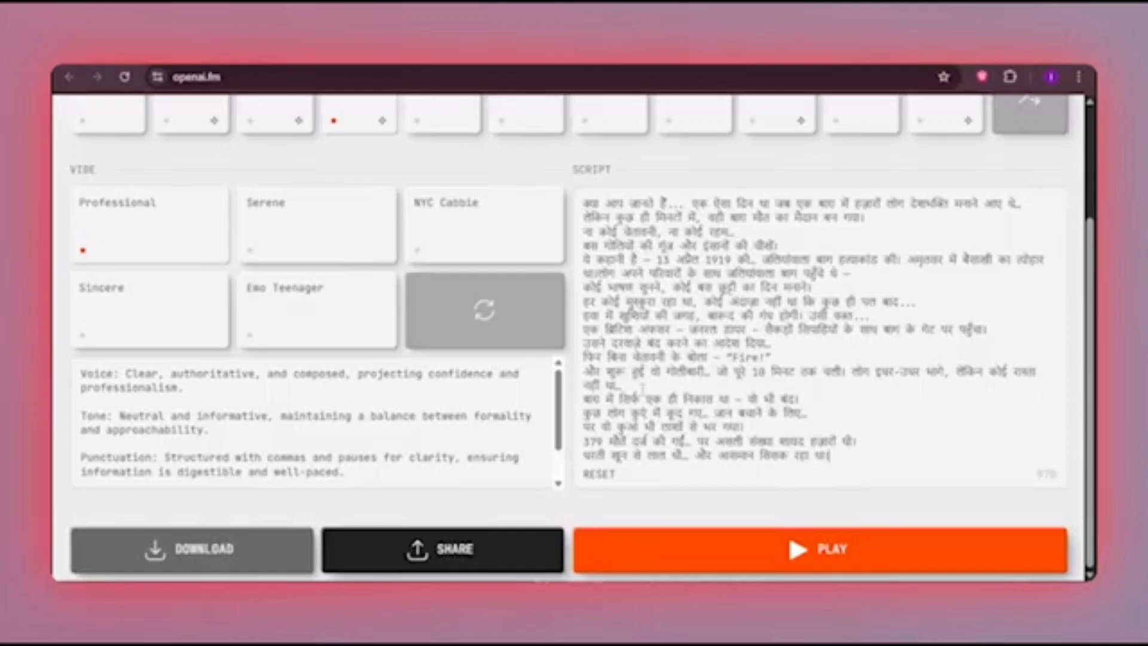
pyautogui.click(643, 388)
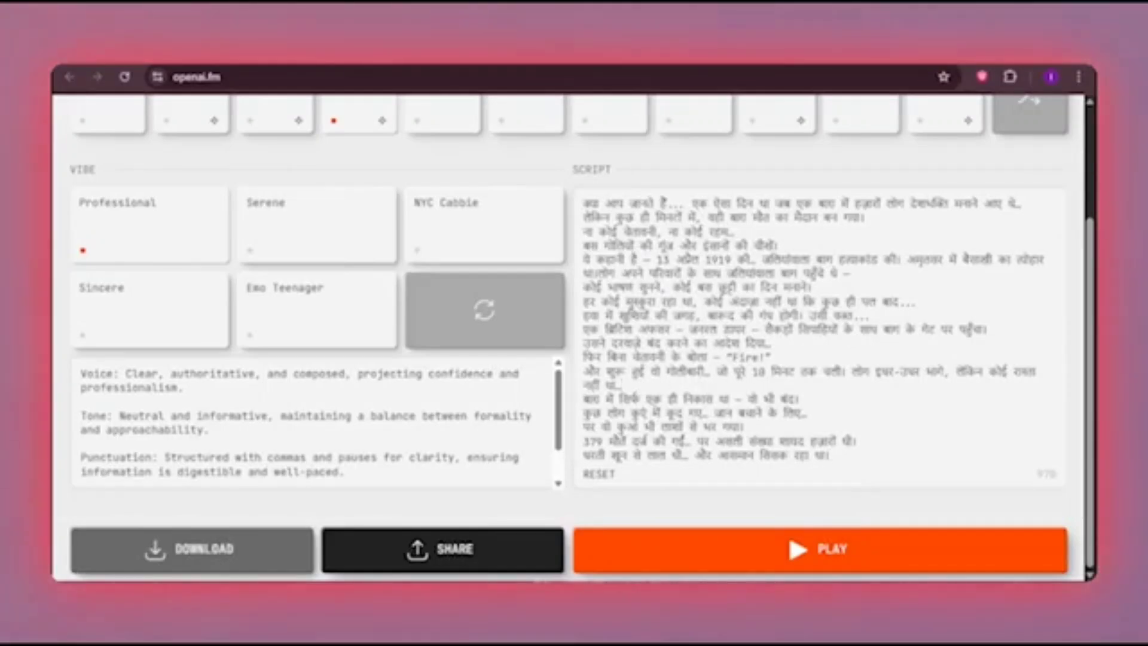
# Remove the line break after "नहीं था.." in the OpenAI.fm script and review the 1:45 - 2:00 closing narration in ChatGPT.
pyautogui.press('Delete')
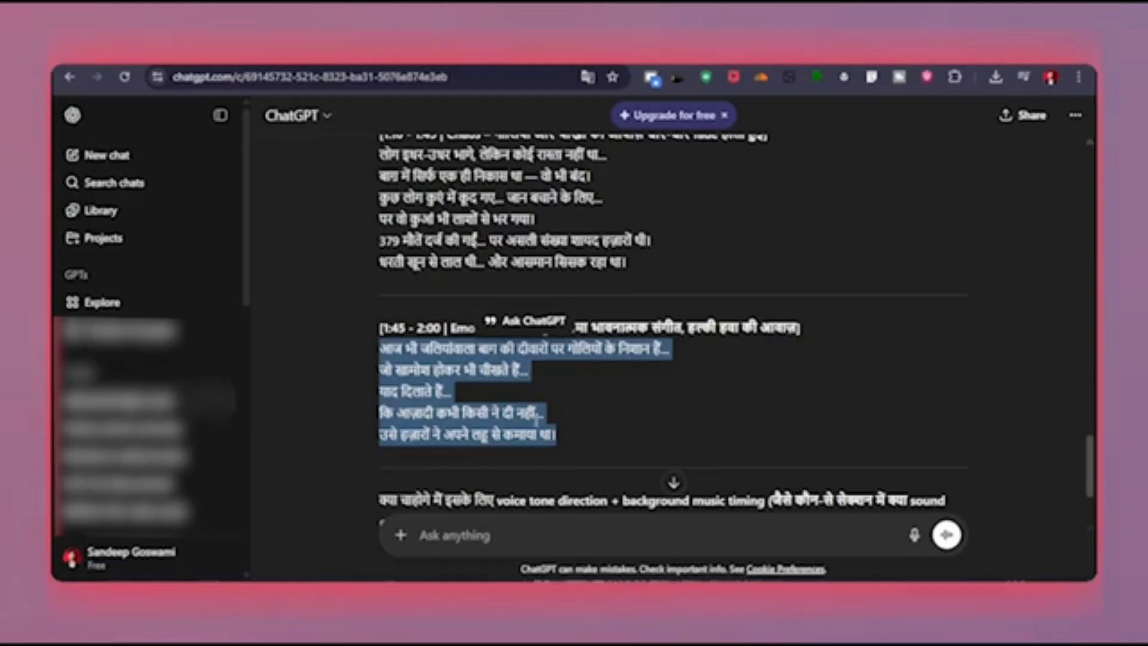
pyautogui.scroll(3, 640, 400)
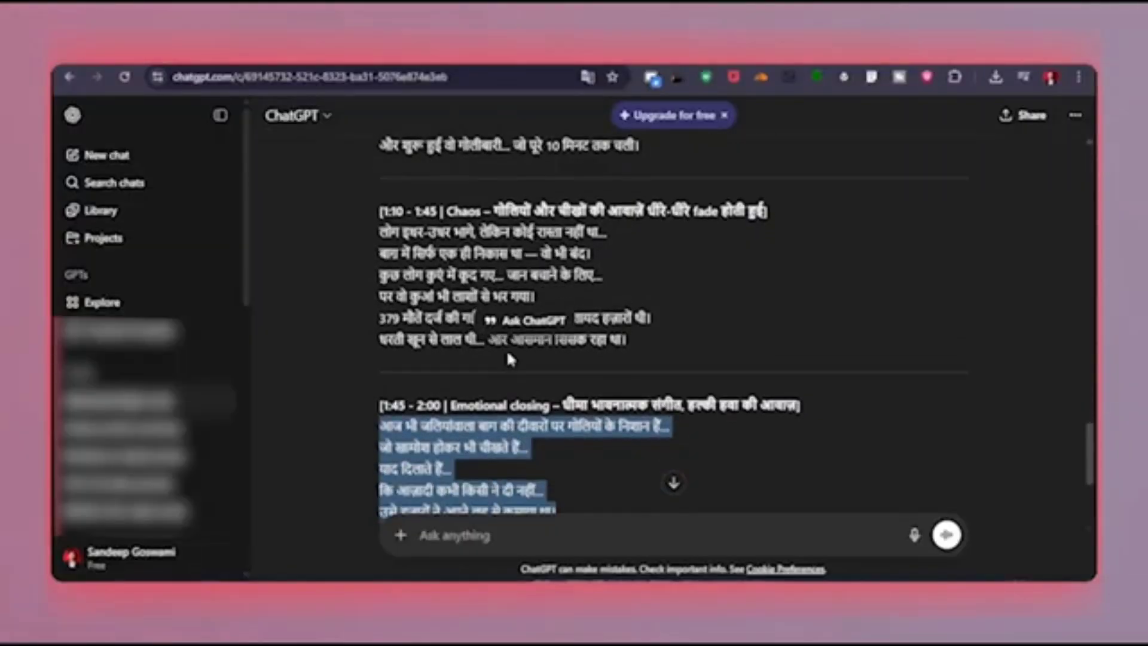
pyautogui.scroll(-2, 548, 357)
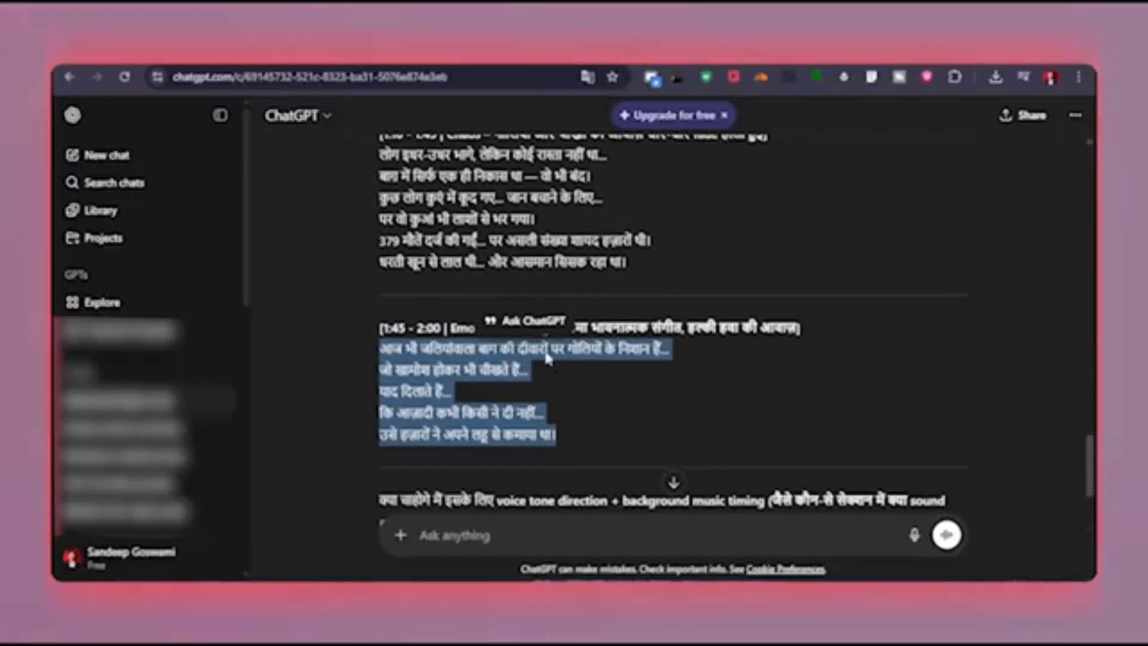
pyautogui.scroll(1, 502, 404)
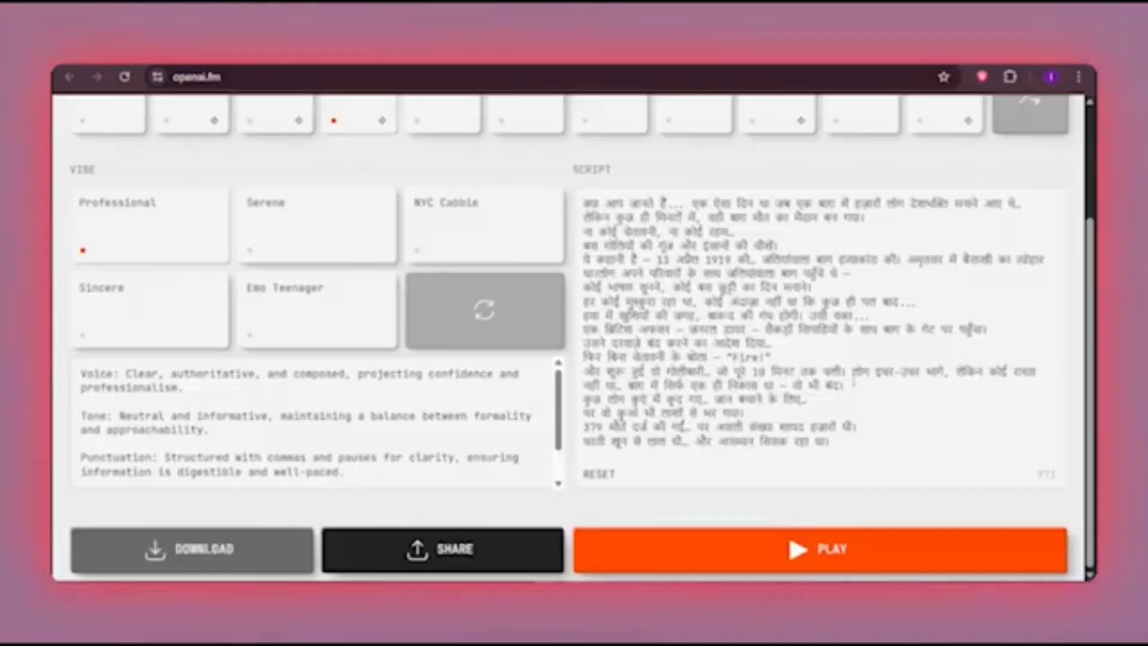
# Choose the Ash voice in OpenAI.fm and shuffle the vibe options until Serene is offered.
pyautogui.scroll(2, 854, 383)
pyautogui.scroll(-2, 851, 390)
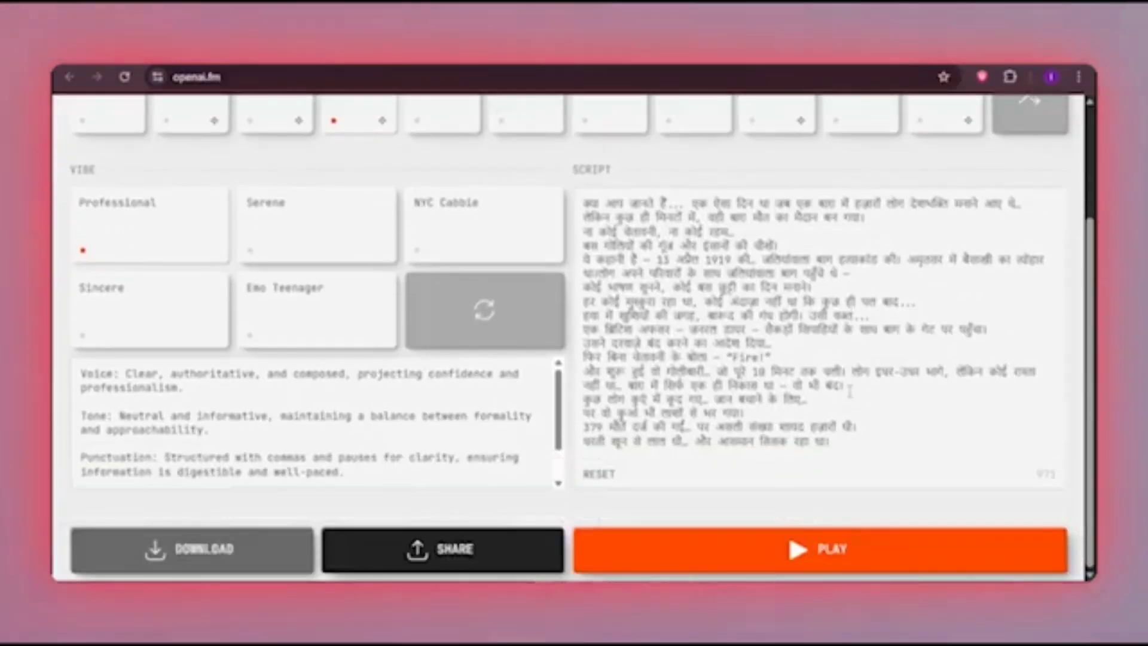
pyautogui.scroll(2, 850, 392)
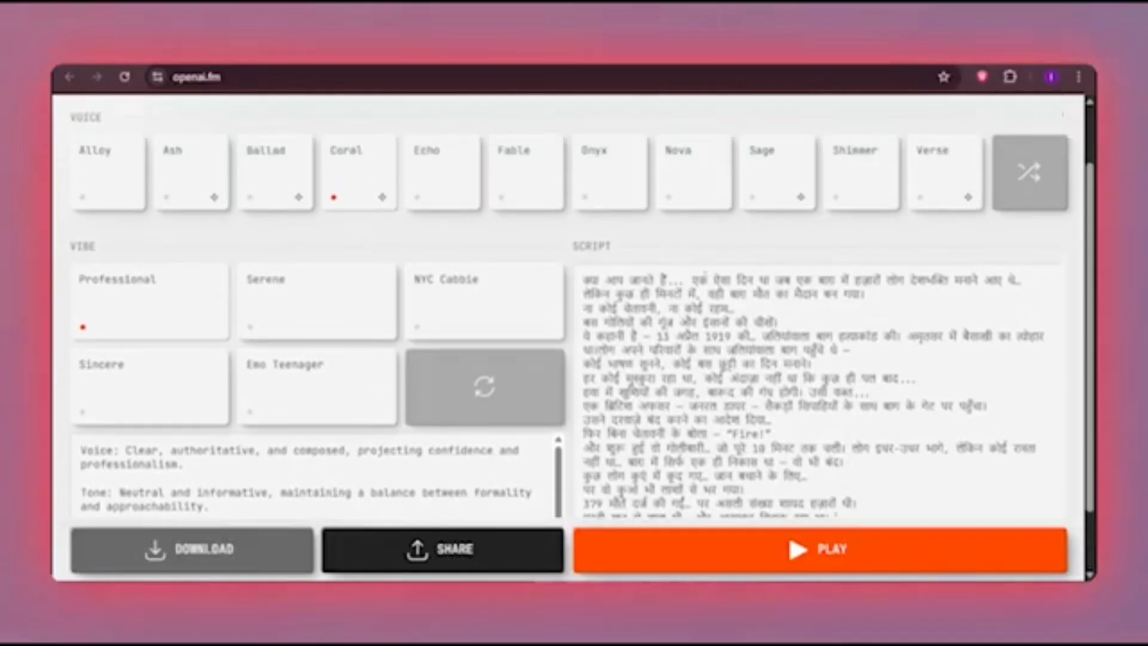
pyautogui.click(203, 183)
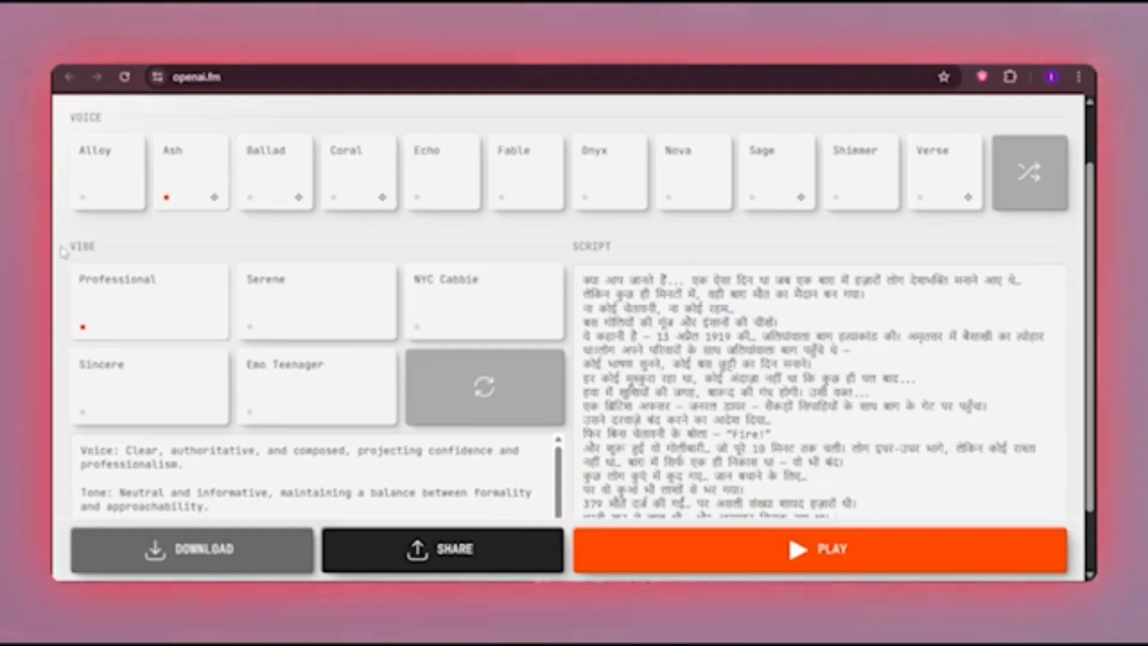
pyautogui.click(506, 405)
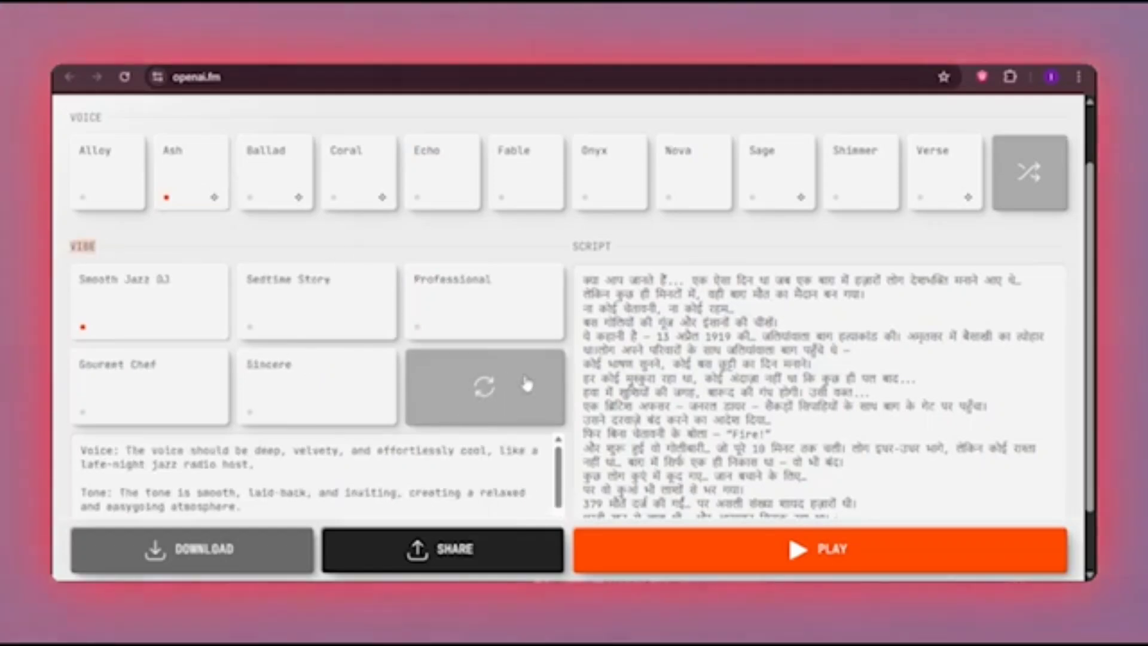
pyautogui.click(483, 403)
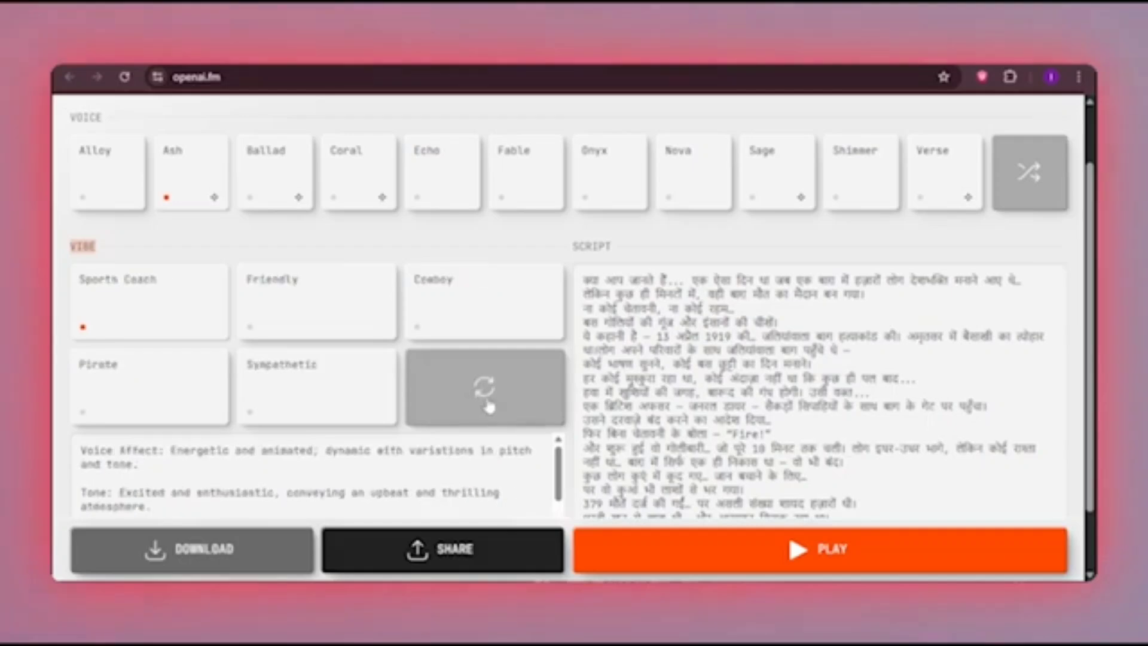
pyautogui.click(488, 408)
pyautogui.click(492, 415)
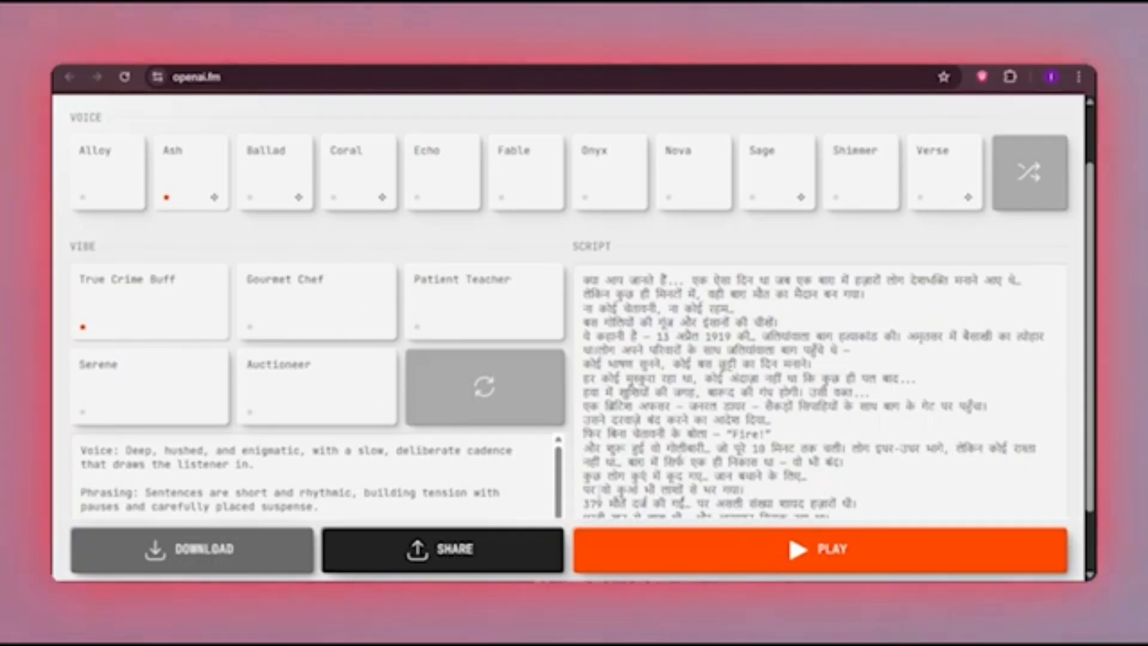
# Preview the main narration with the Serene vibe and download it as an audio file.
pyautogui.click(820, 546)
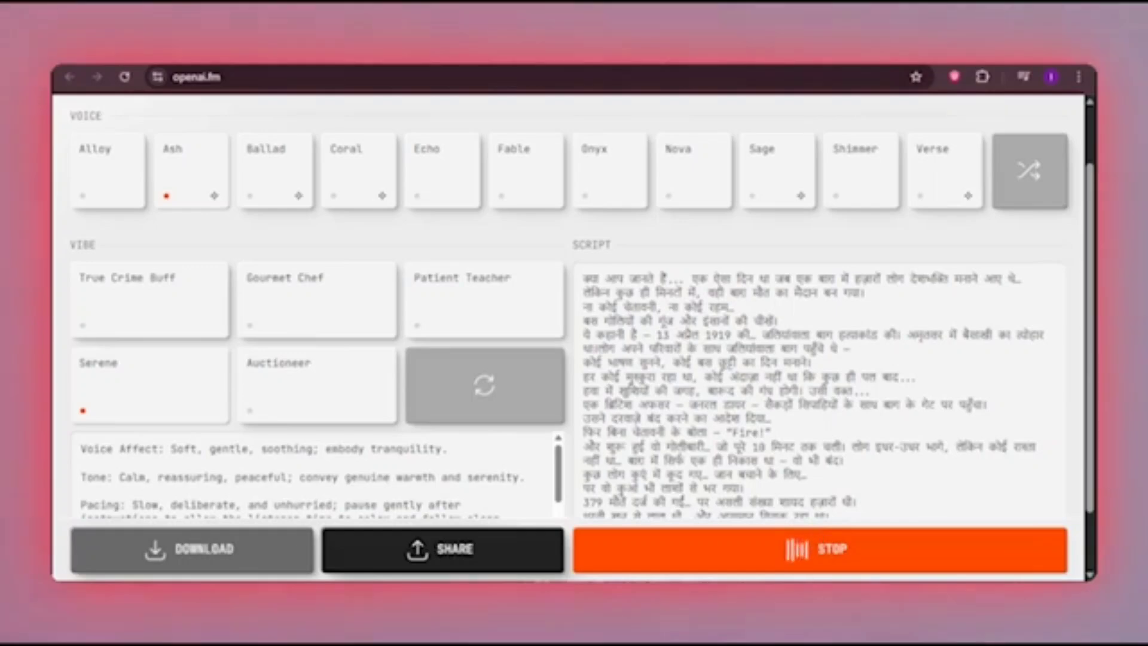
pyautogui.click(815, 542)
pyautogui.scroll(-2, 811, 466)
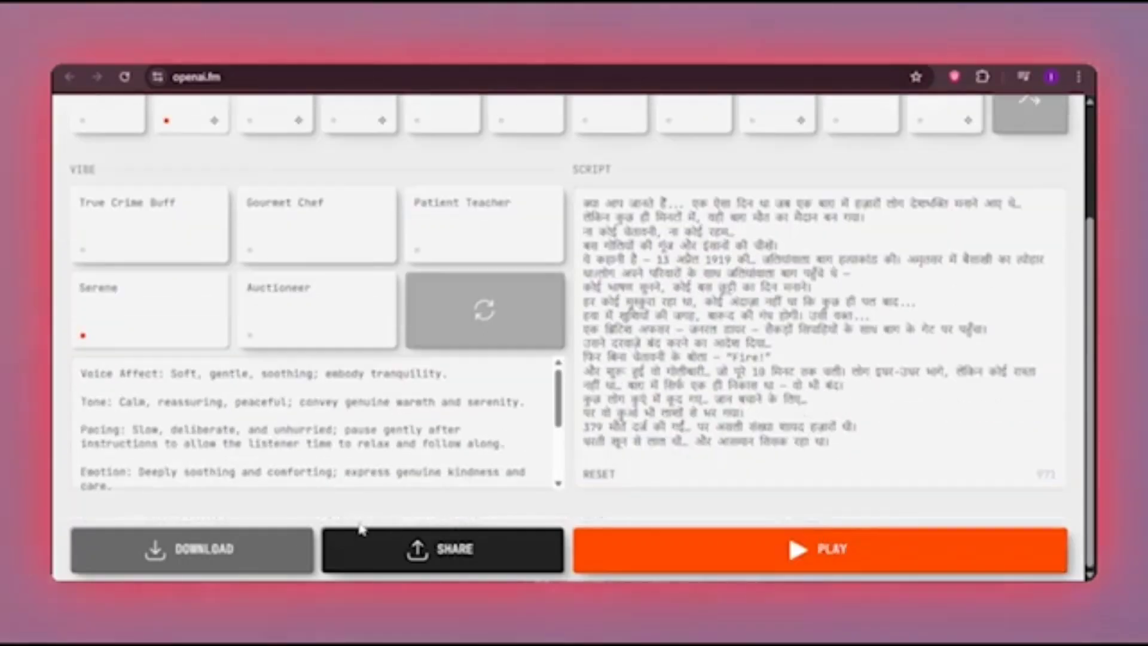
pyautogui.click(225, 554)
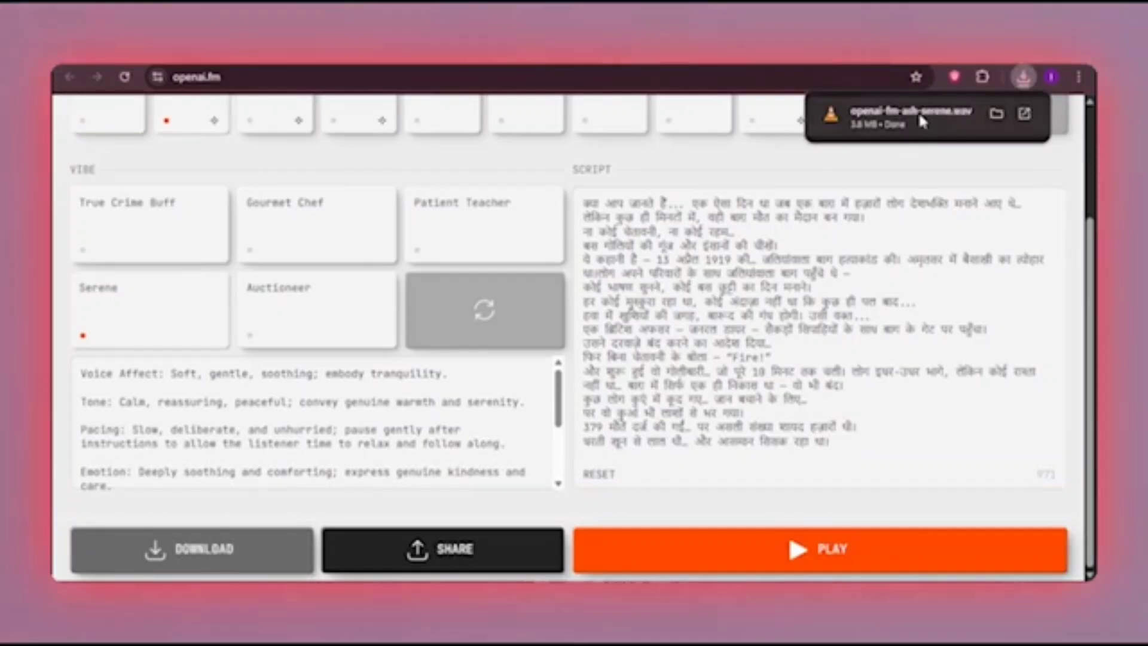
# Replace the whole OpenAI.fm script with the 1:45 - 2:00 closing narration copied from ChatGPT.
pyautogui.click(903, 440)
pyautogui.hotkey('ctrl', 'a')
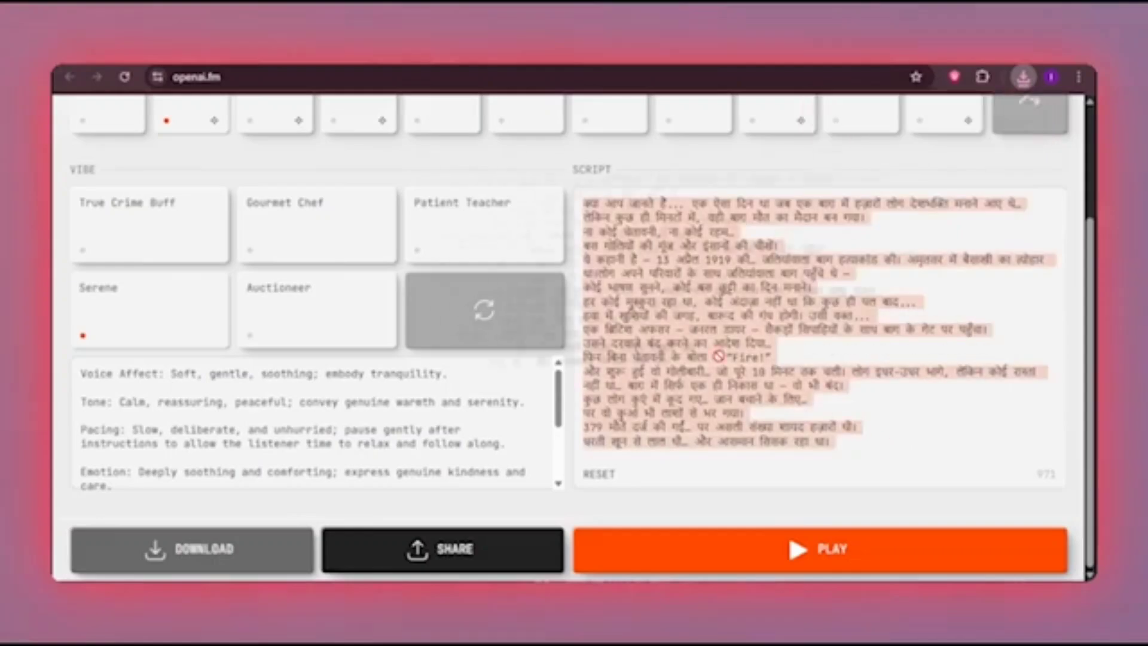
pyautogui.press('BackSpace')
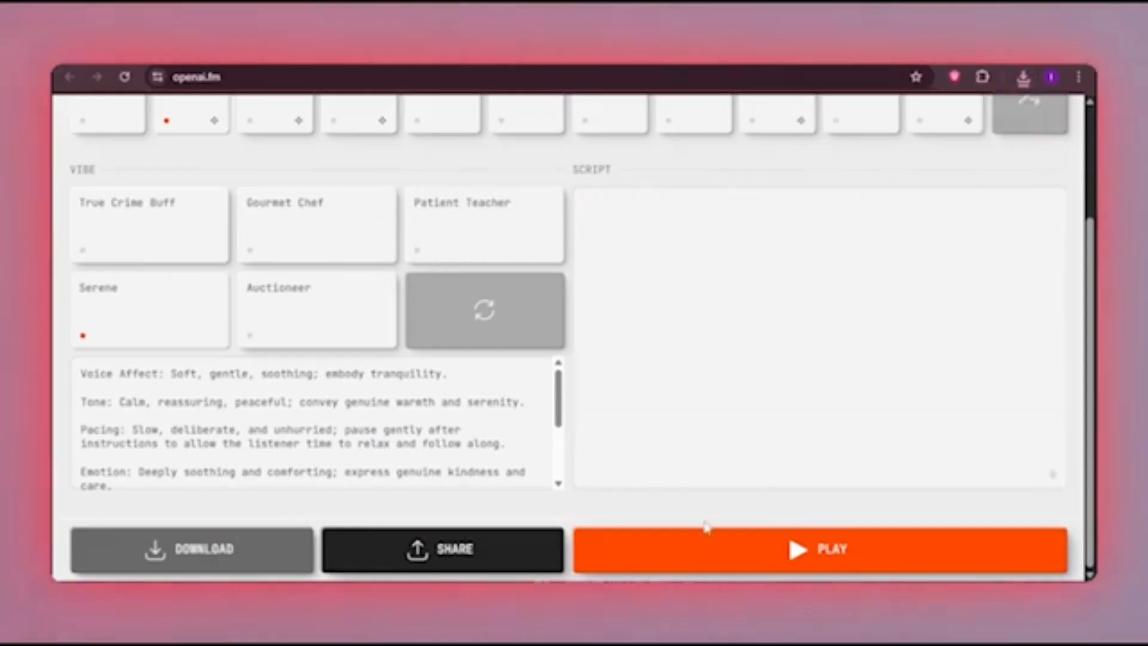
pyautogui.hotkey('alt', 'Tab')
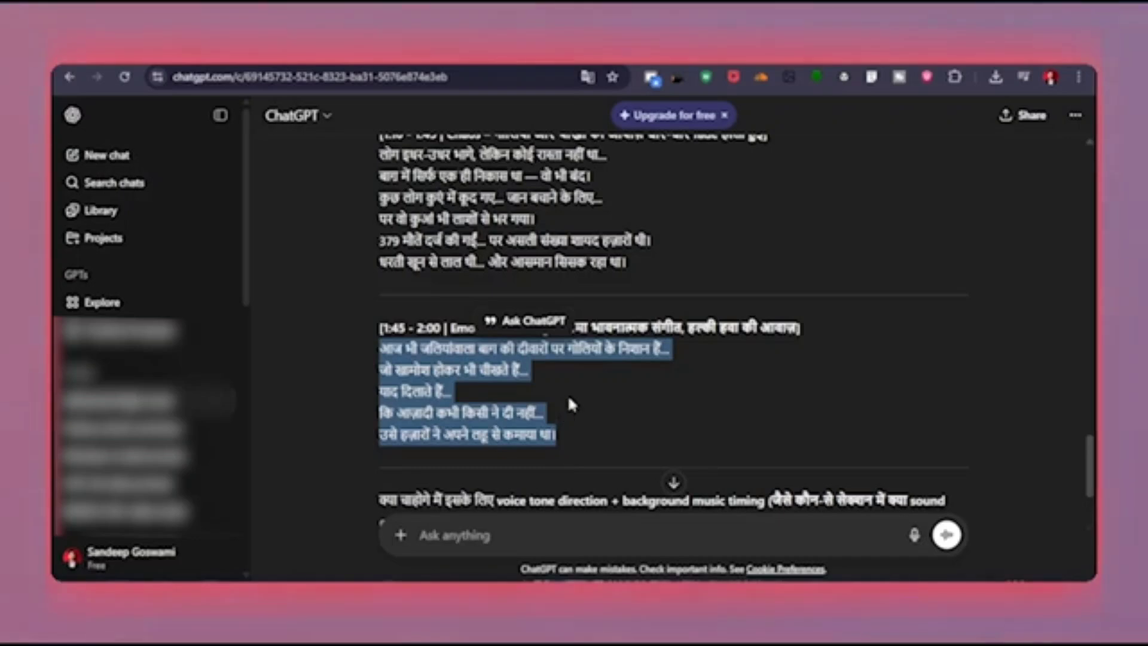
pyautogui.hotkey('alt', 'Tab')
pyautogui.write('आज भी जलियांवाला बाग की दीवारों पर गोलियों के निशान हैं.. जो खामोश होकर भी चीखते हैं.. याद दिलाते हैं.. कि आज़ादी कभी किसी ने दी नहीं.. उसे हज़ारों ने अपने लहू से कमाया था।')
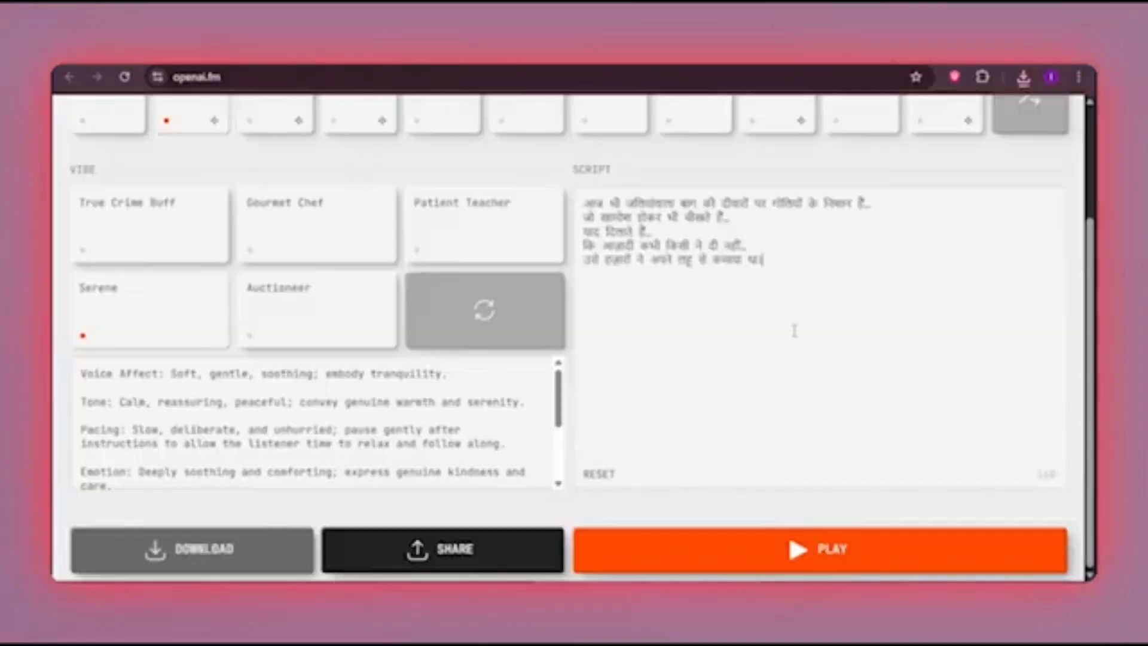
# Preview the closing narration with the Ash voice and Serene vibe, and download its audio.
pyautogui.click(782, 554)
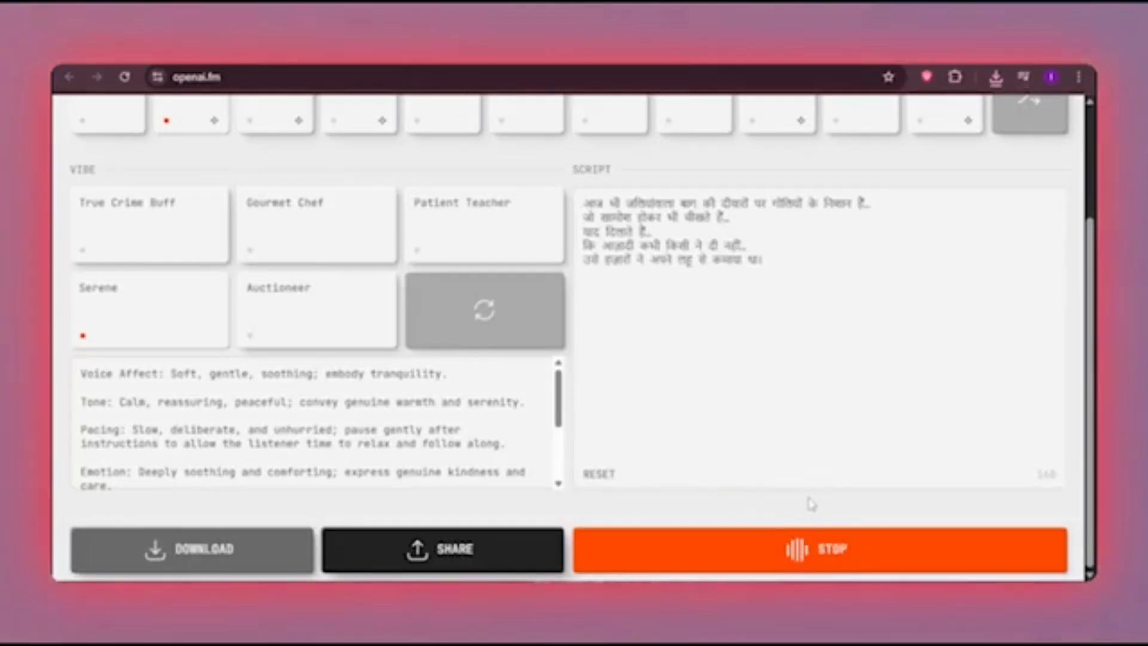
pyautogui.click(815, 555)
pyautogui.click(268, 564)
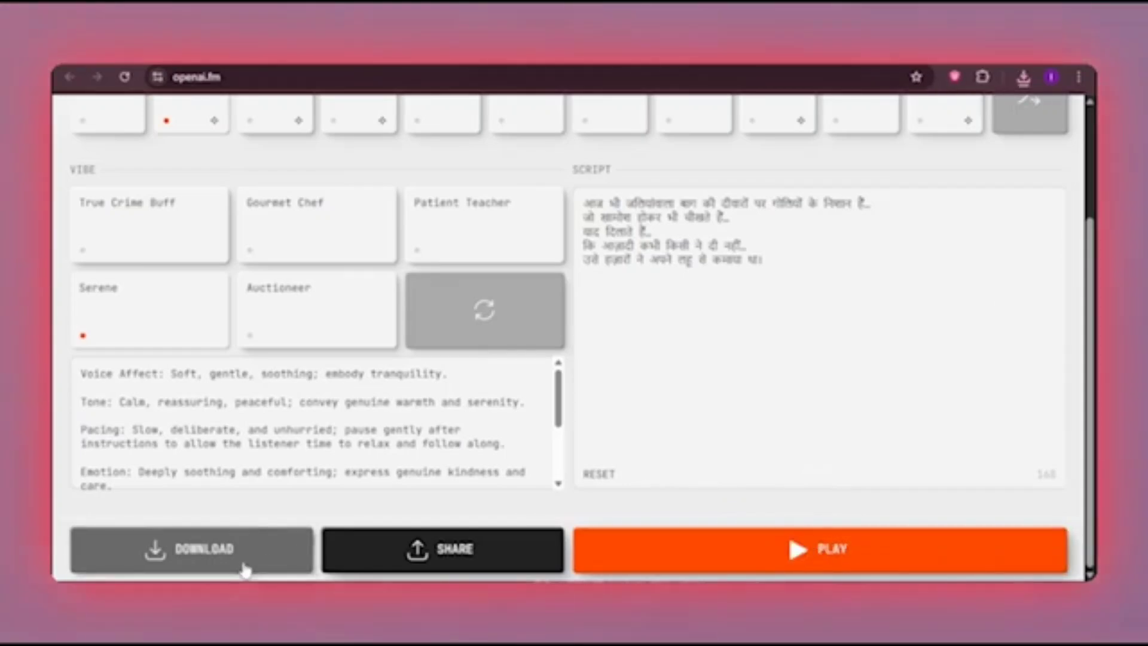
pyautogui.scroll(1, 932, 296)
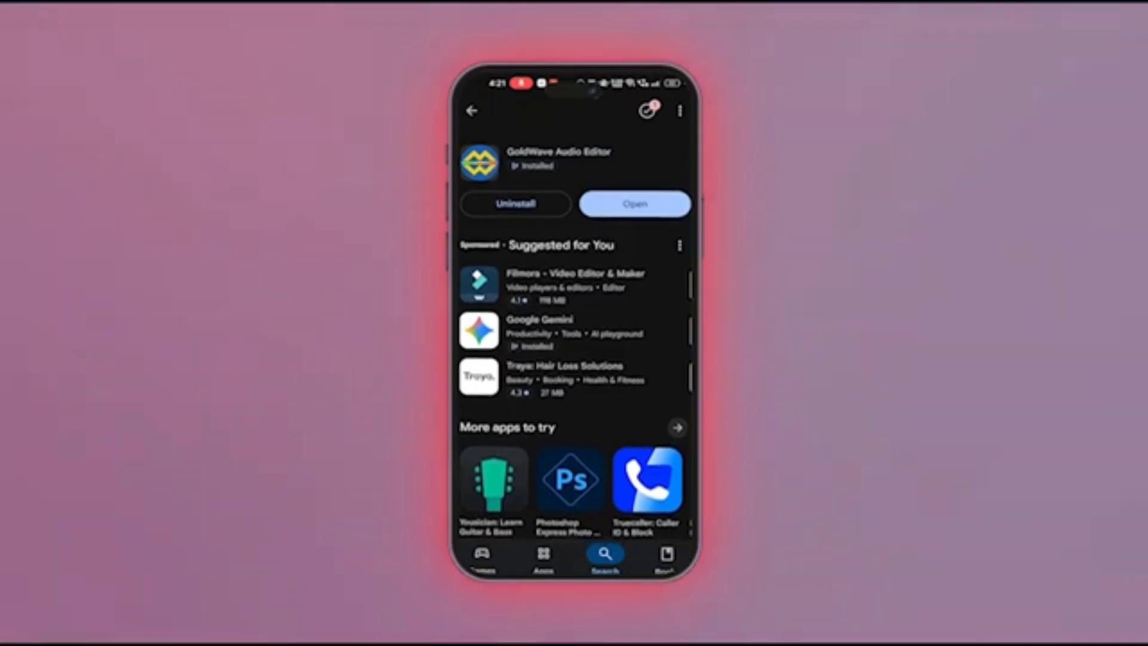
# Launch GoldWave Audio Editor on the phone and open the Silence Reduction effect for the Voice 2 Jallianwala Bagh WAV file.
pyautogui.click(635, 204)
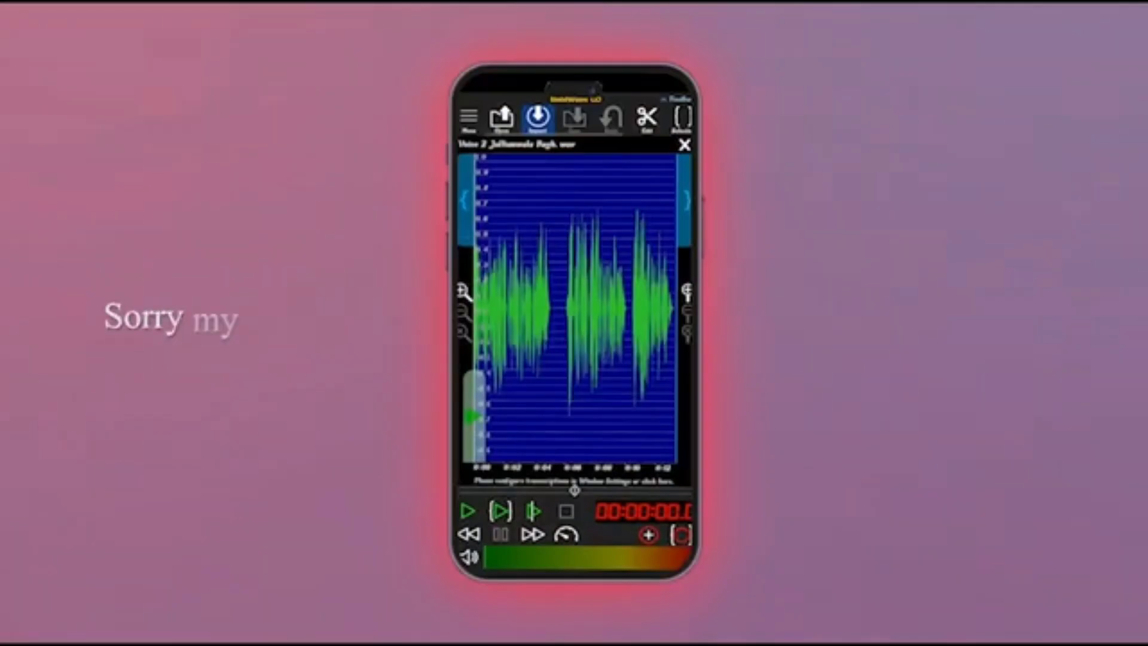
pyautogui.moveTo(578, 125); pyautogui.dragTo(499, 141)
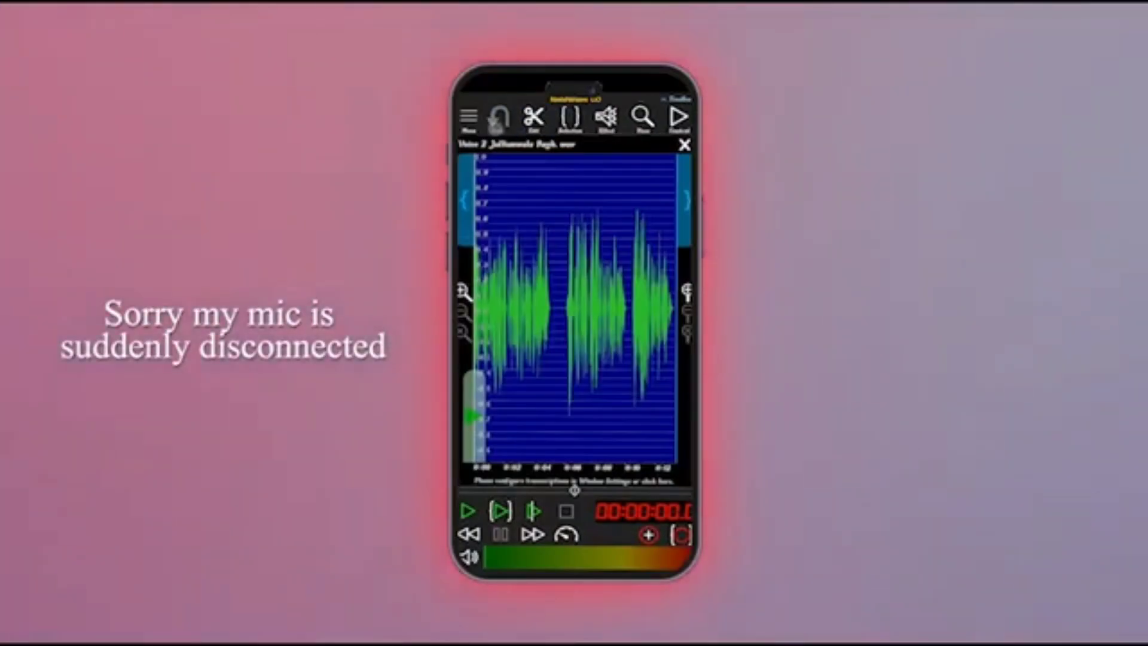
pyautogui.click(606, 117)
pyautogui.moveTo(597, 436); pyautogui.dragTo(630, 231)
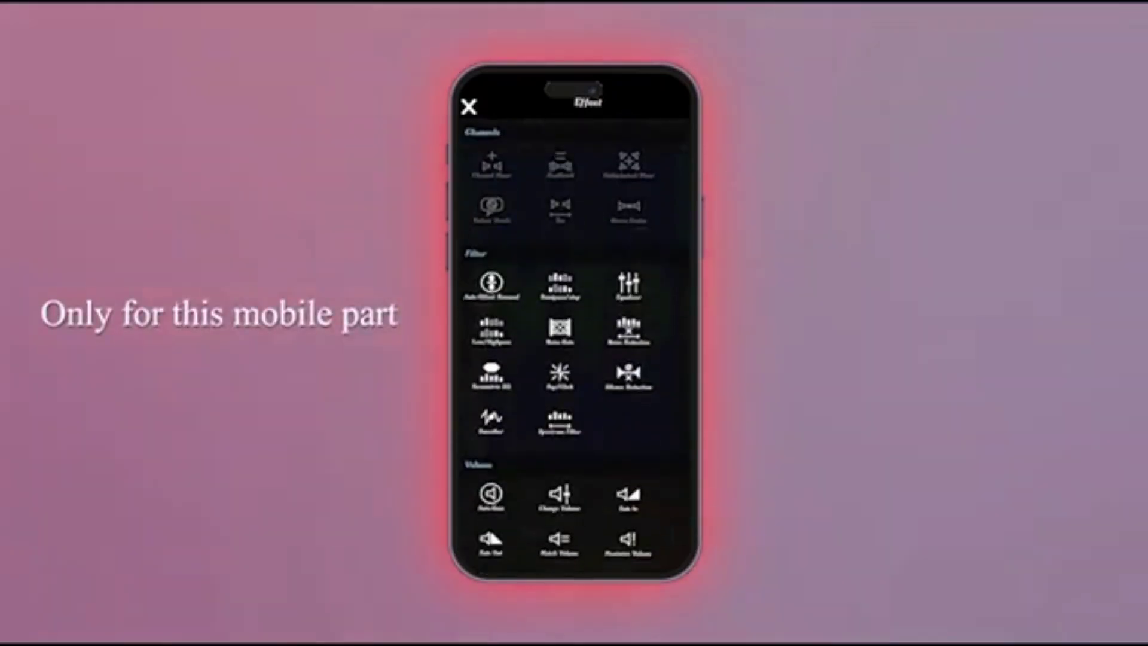
pyautogui.moveTo(630, 395); pyautogui.dragTo(652, 251)
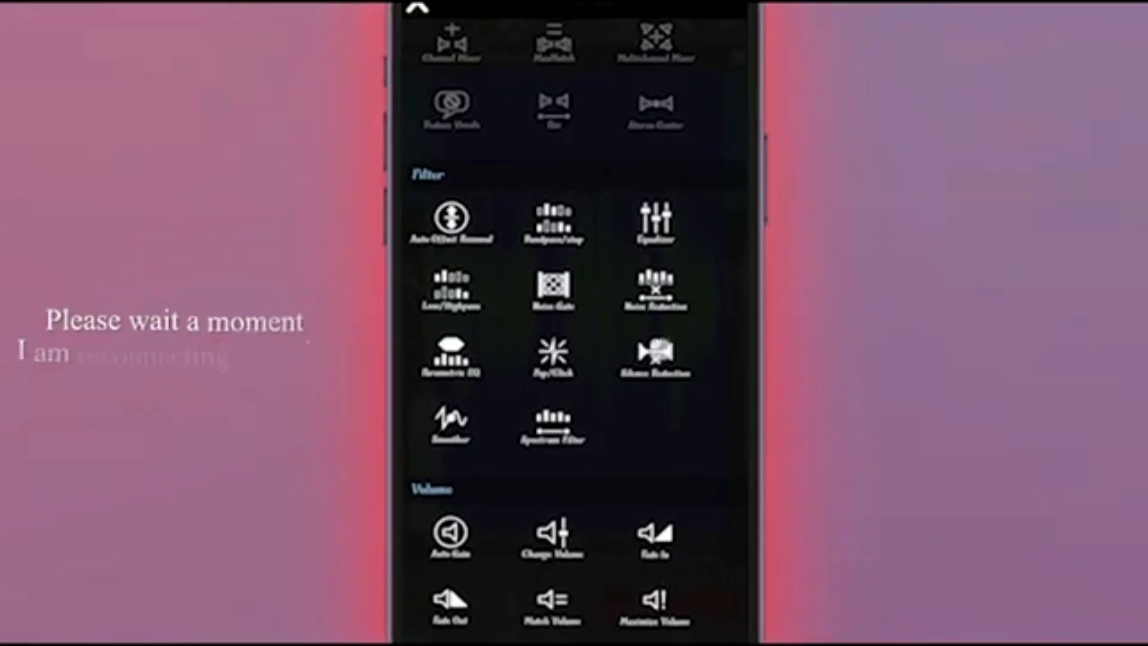
pyautogui.click(655, 356)
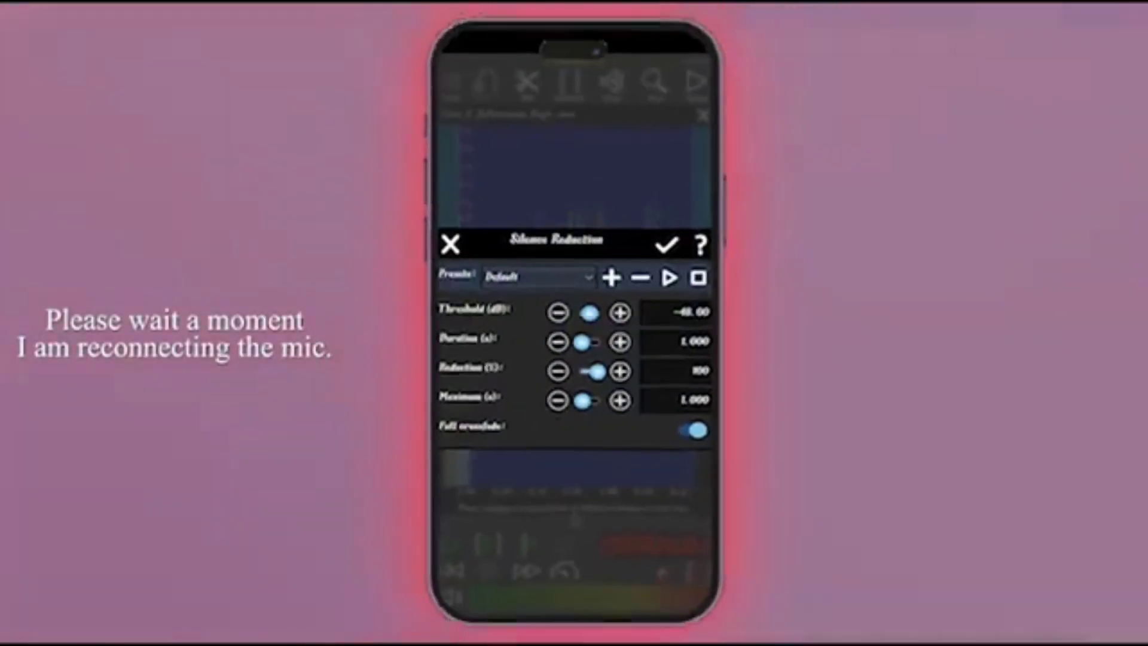
# Set the Silence Reduction threshold to -40.00 dB and the duration to 0.200 s.
pyautogui.doubleClick(675, 312)
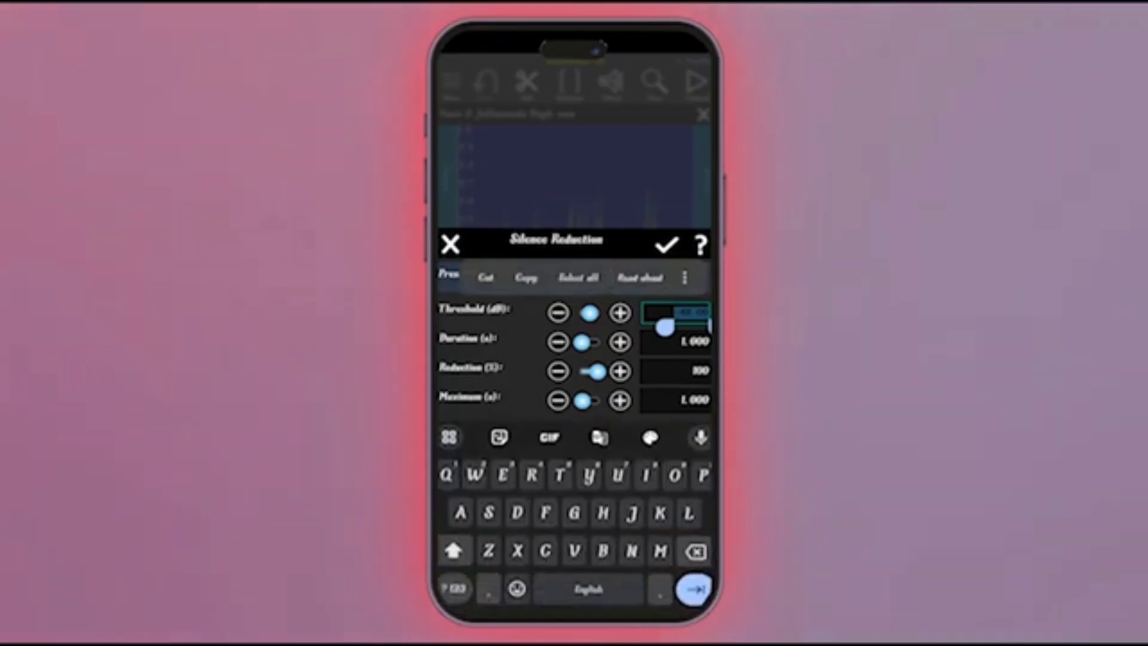
pyautogui.click(453, 589)
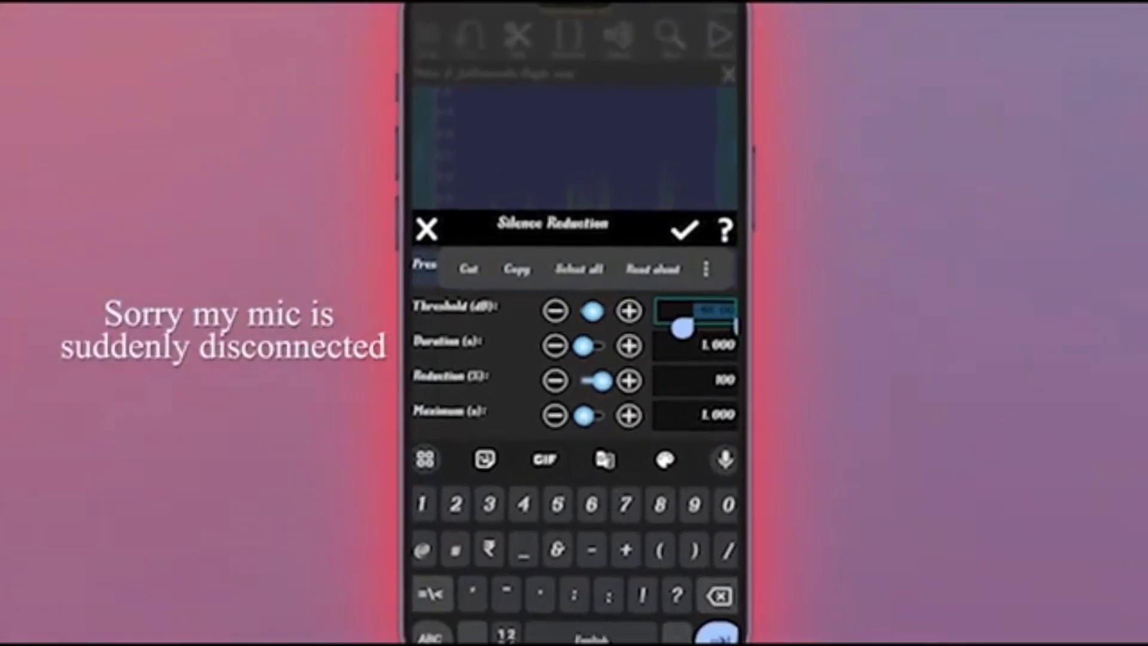
pyautogui.press('BackSpace')
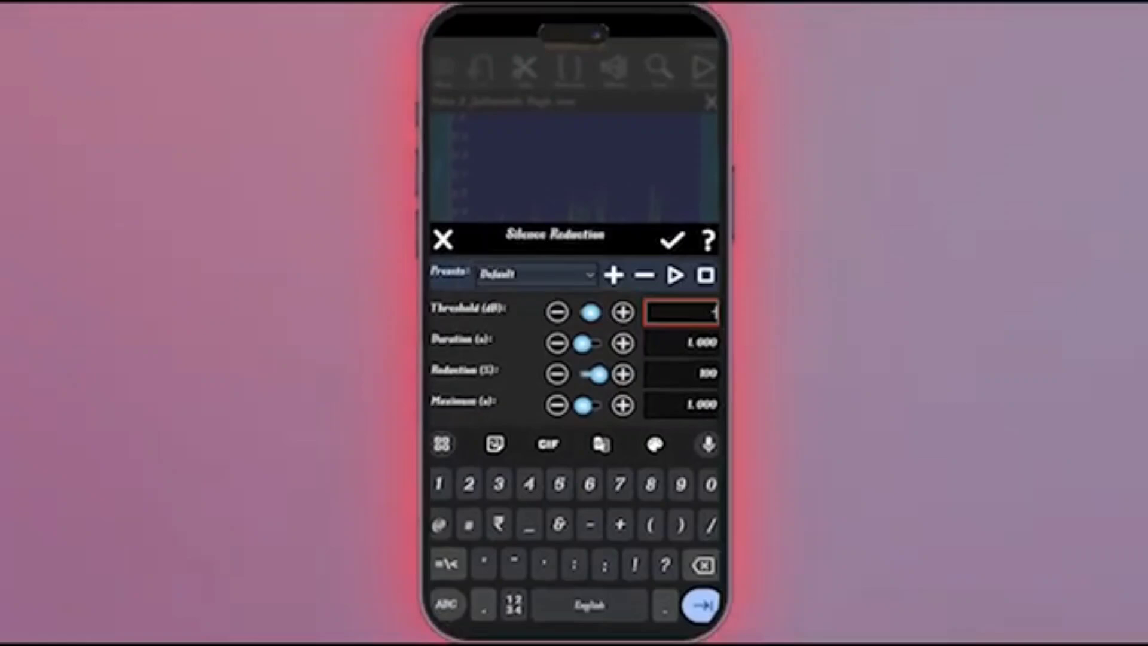
pyautogui.write('-48.')
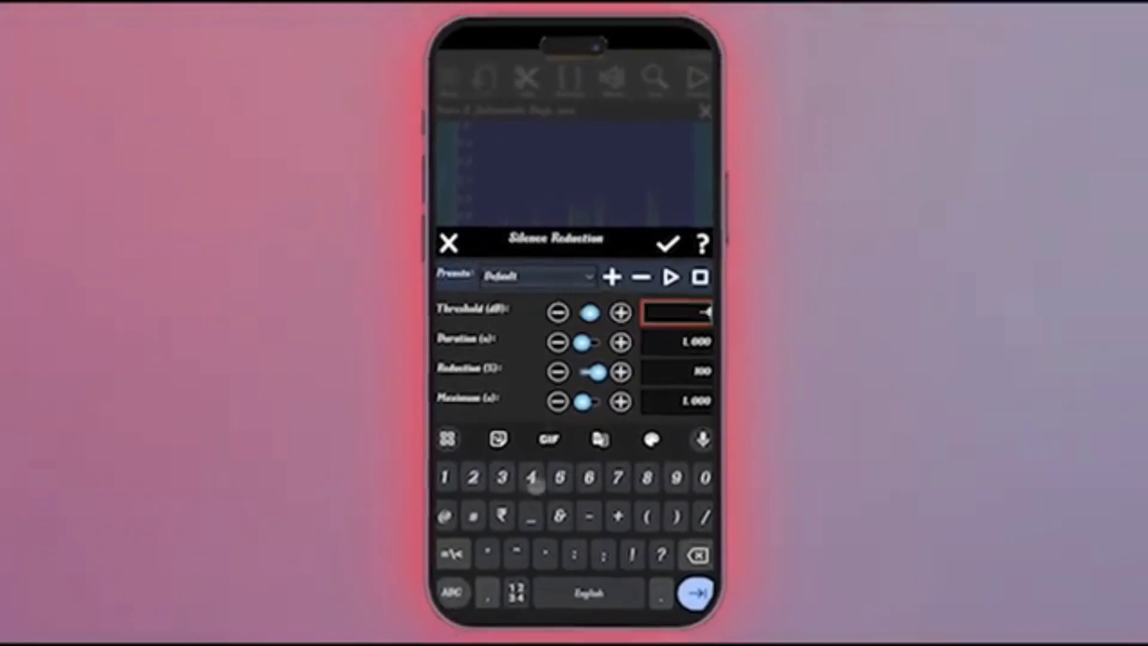
pyautogui.write('00')
pyautogui.doubleClick(677, 342)
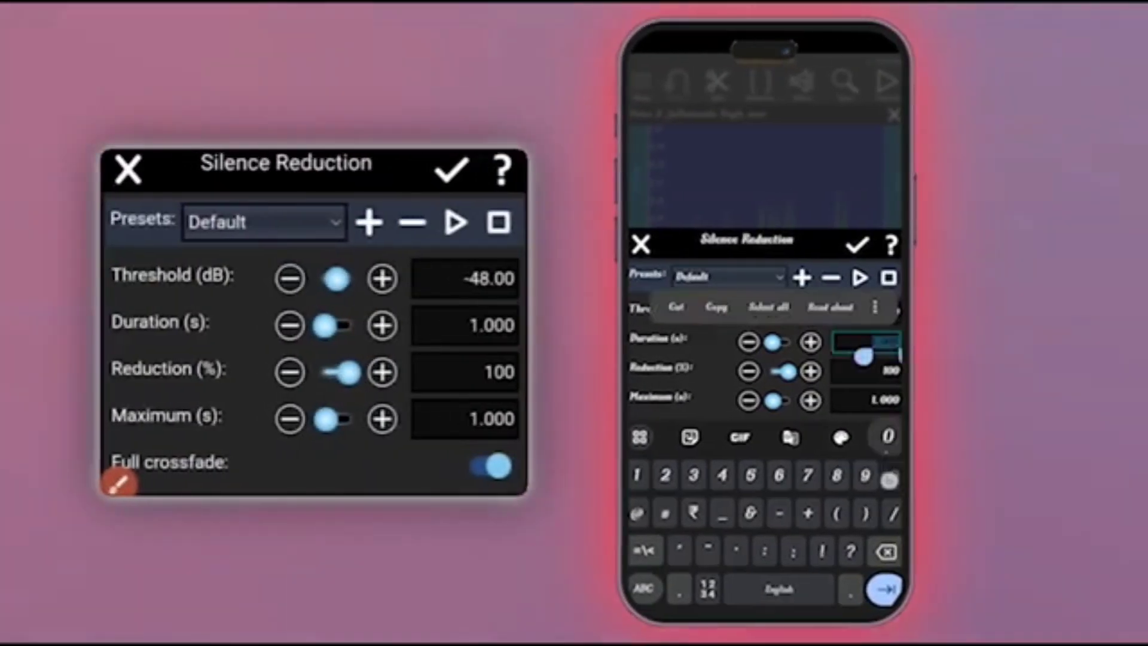
pyautogui.write('0.')
pyautogui.click(705, 590)
pyautogui.write('2')
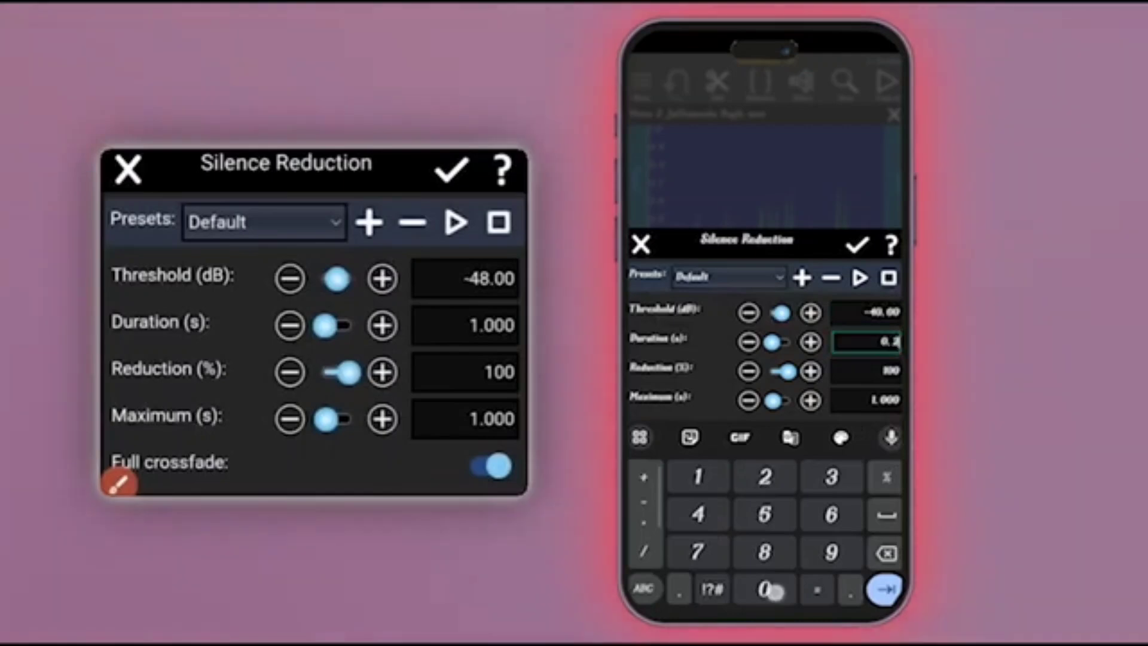
pyautogui.write('00')
# Set the Silence Reduction reduction value to 0 % and the maximum to 0.000 s.
pyautogui.doubleClick(889, 373)
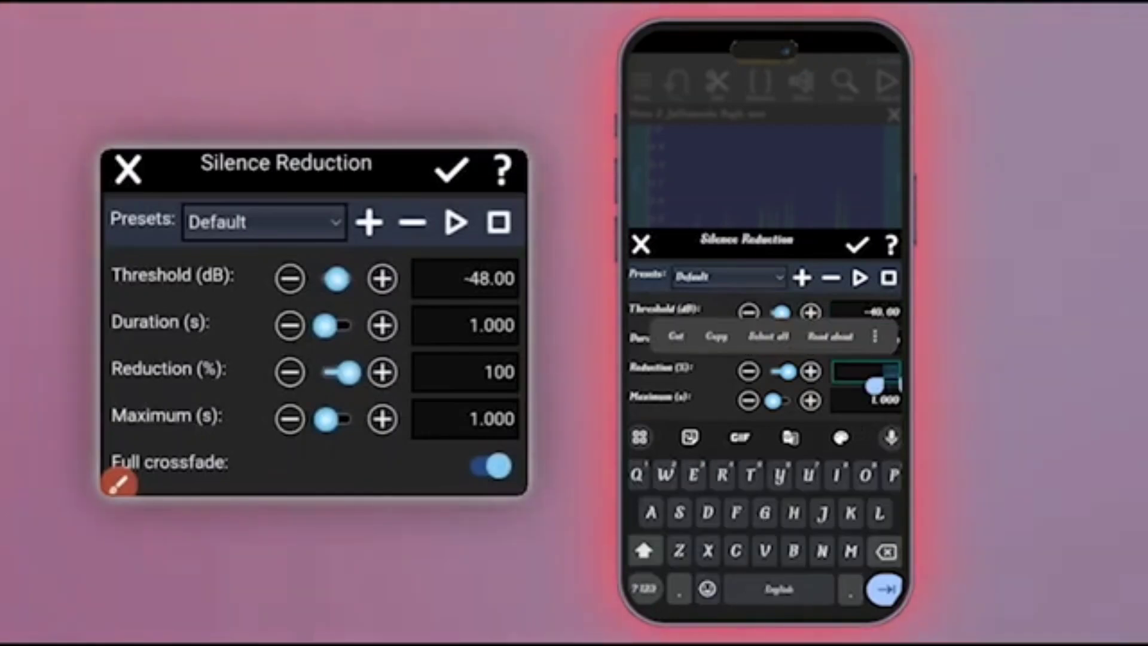
pyautogui.click(645, 588)
pyautogui.write('0')
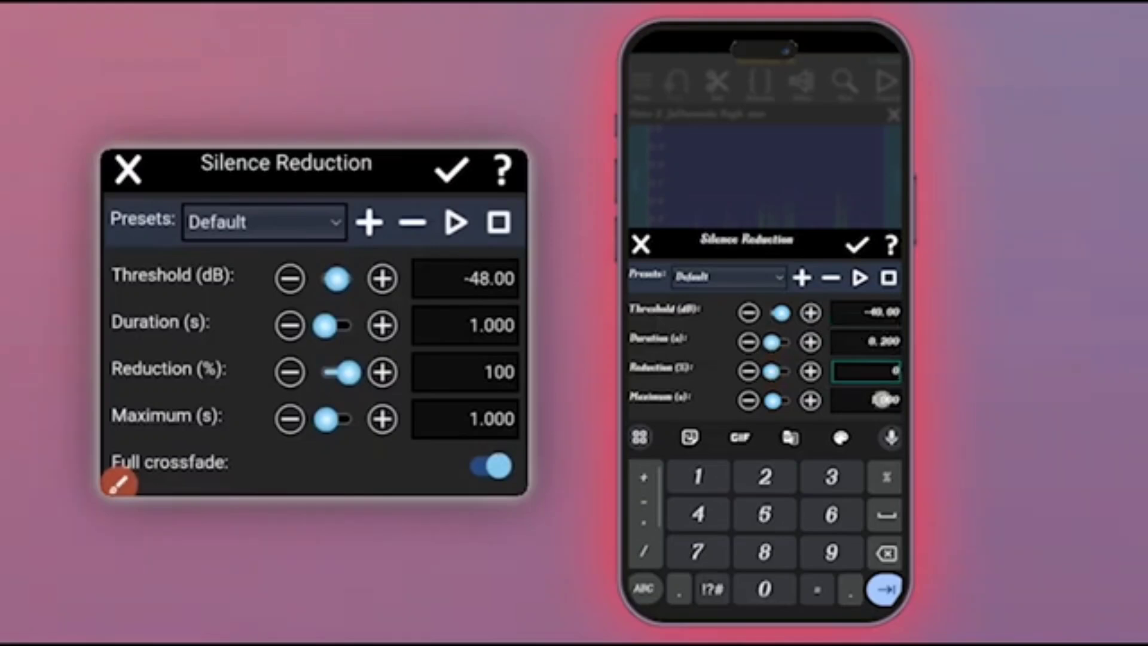
pyautogui.doubleClick(882, 400)
pyautogui.click(645, 588)
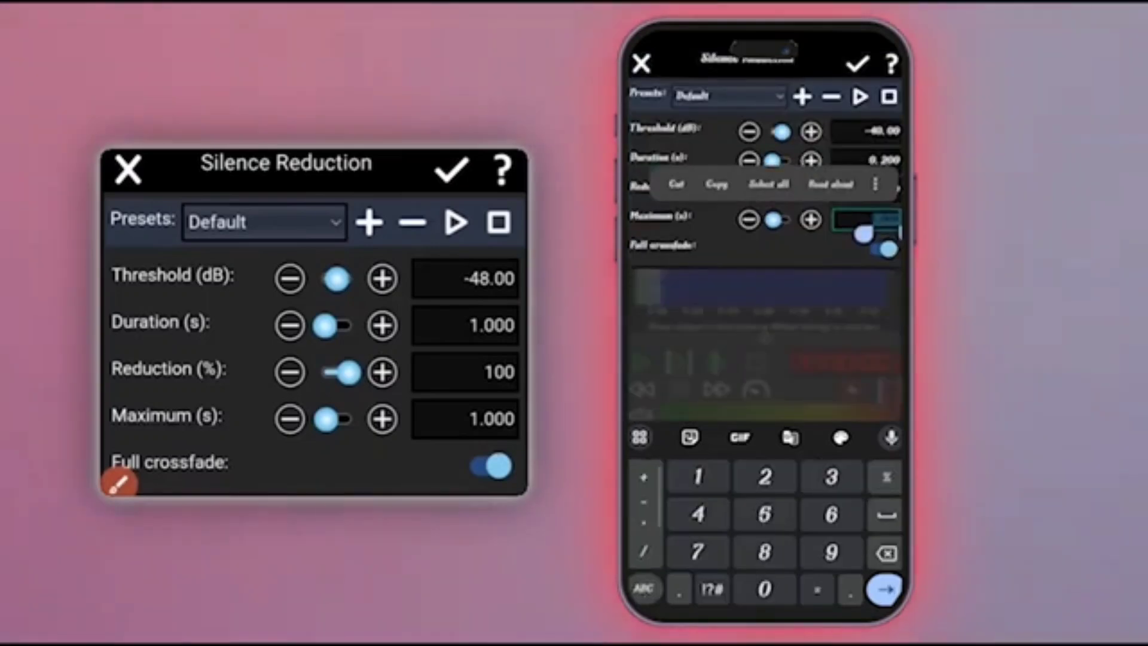
pyautogui.write('0.000')
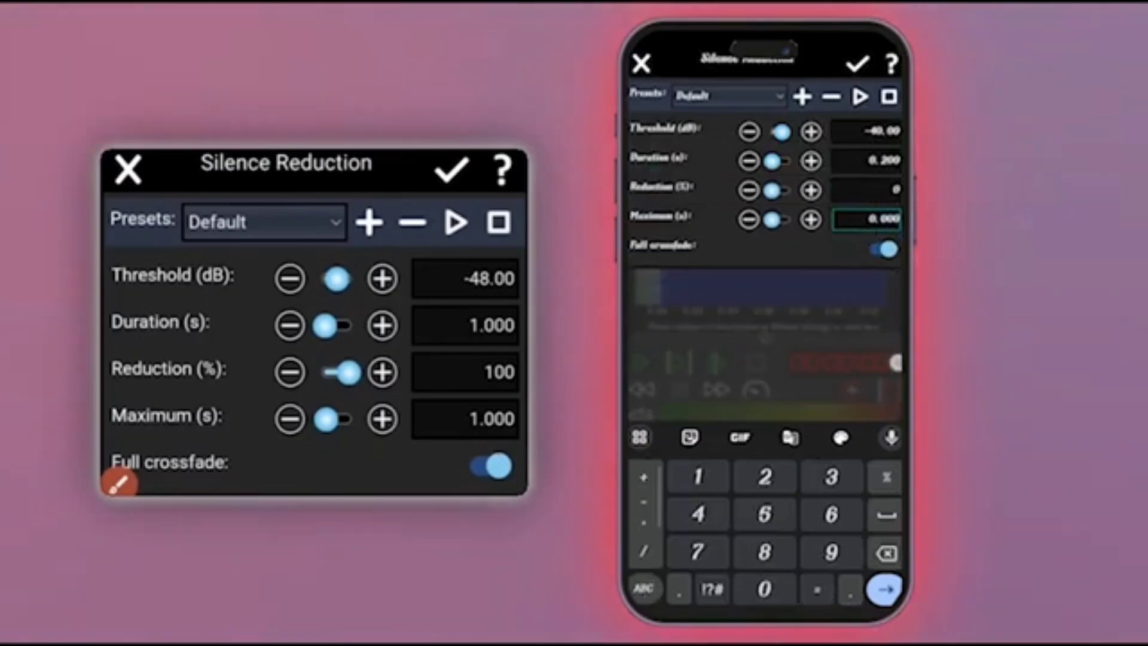
# Apply the Silence Reduction effect and save the audio over the existing Voice 2 Jallianwala Bagh WAV file.
pyautogui.press('Return')
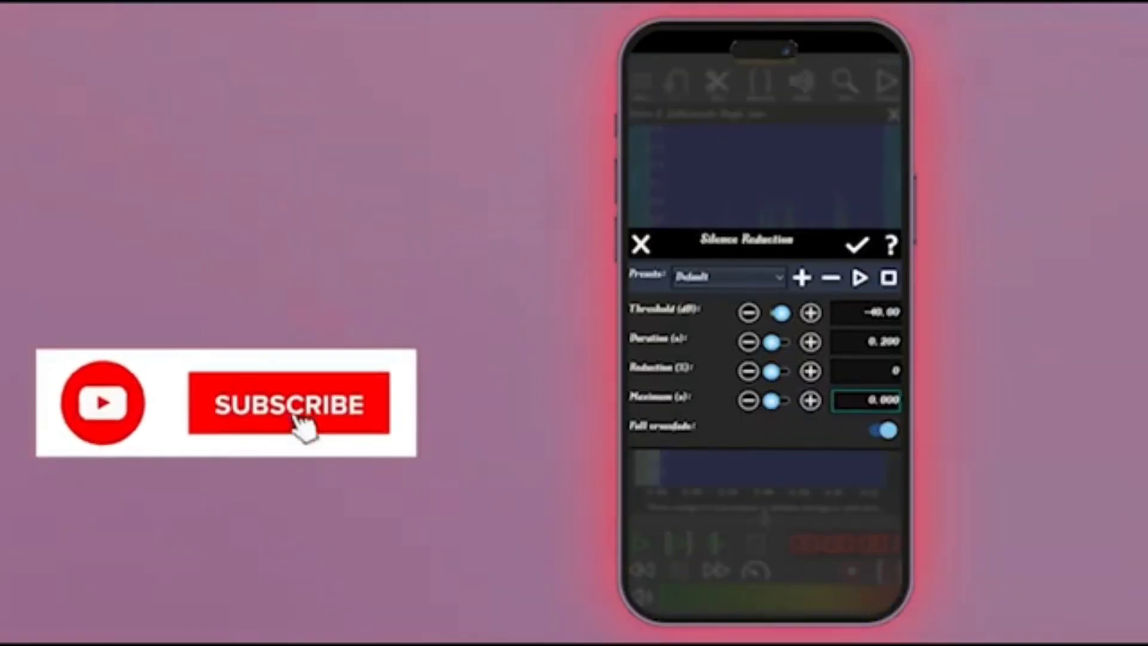
pyautogui.click(857, 245)
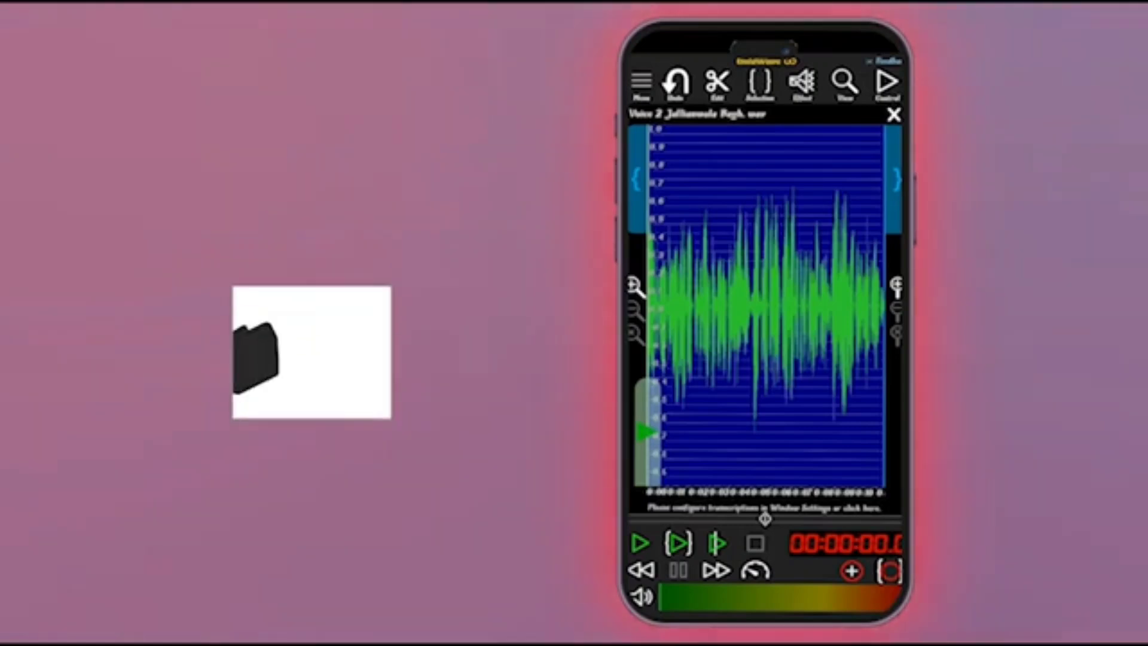
pyautogui.click(643, 84)
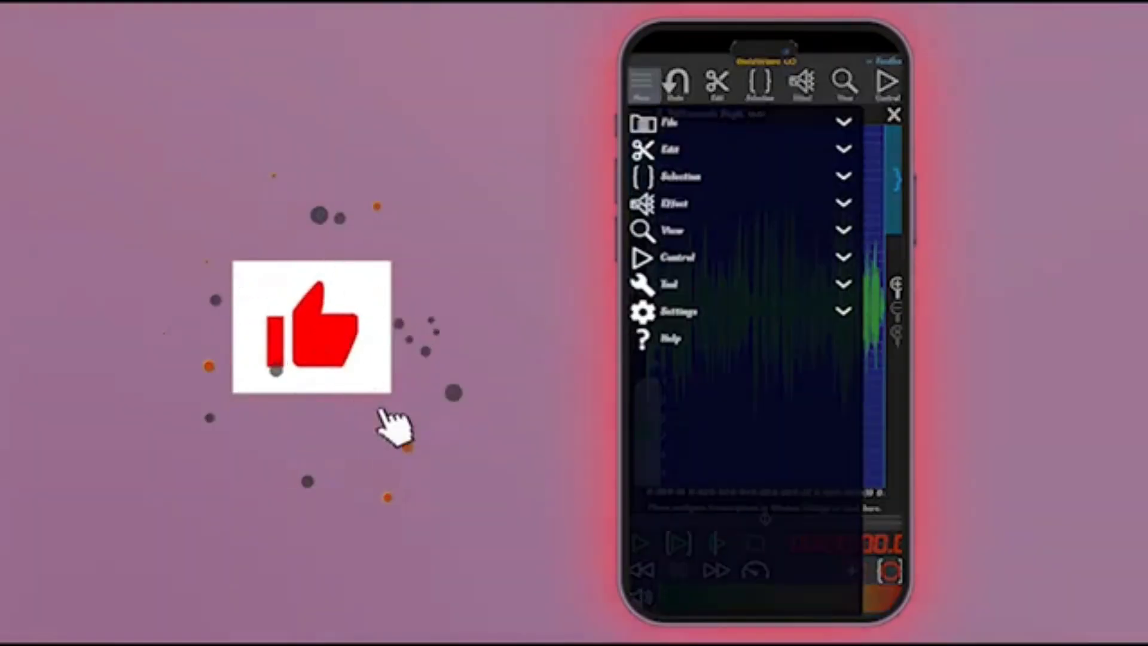
pyautogui.click(846, 121)
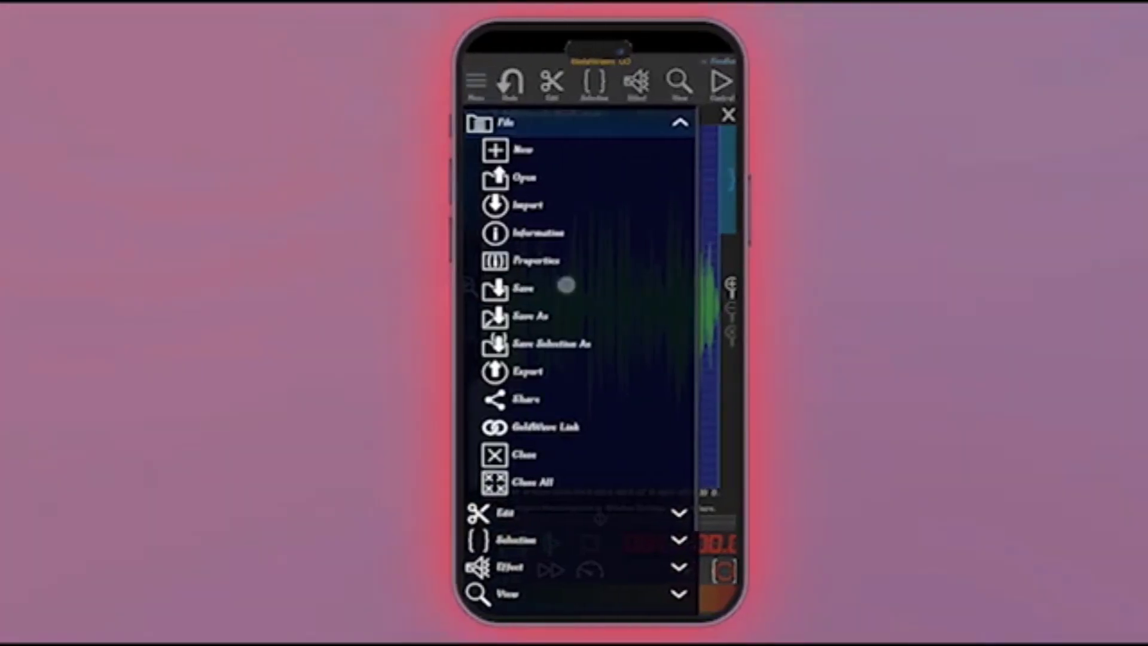
pyautogui.click(565, 285)
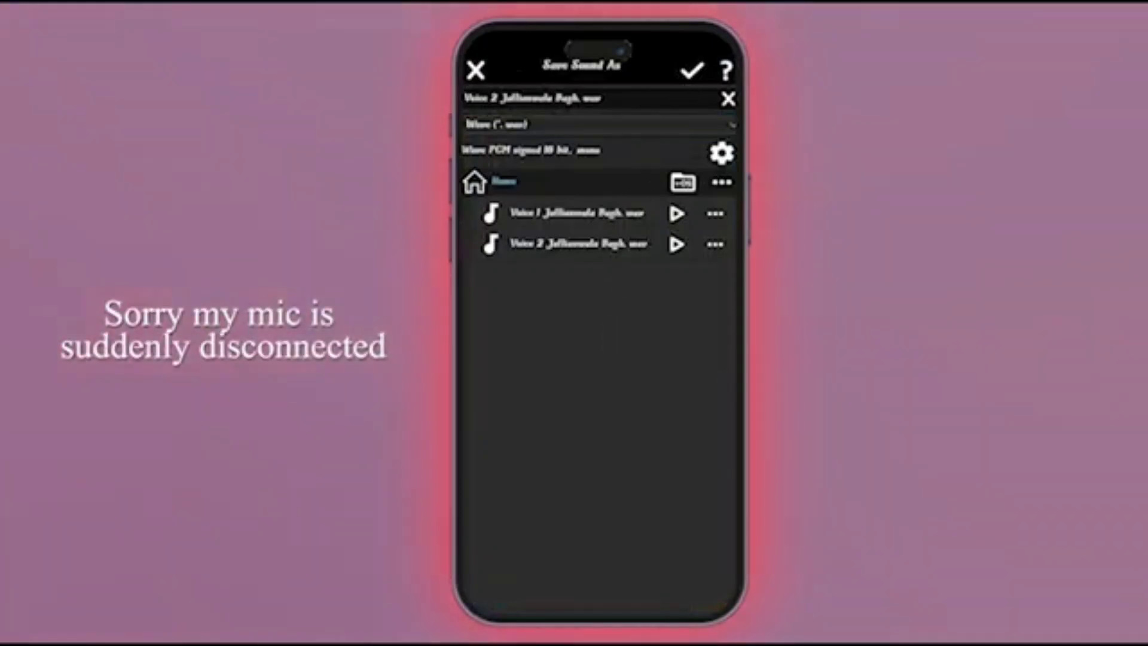
pyautogui.click(692, 70)
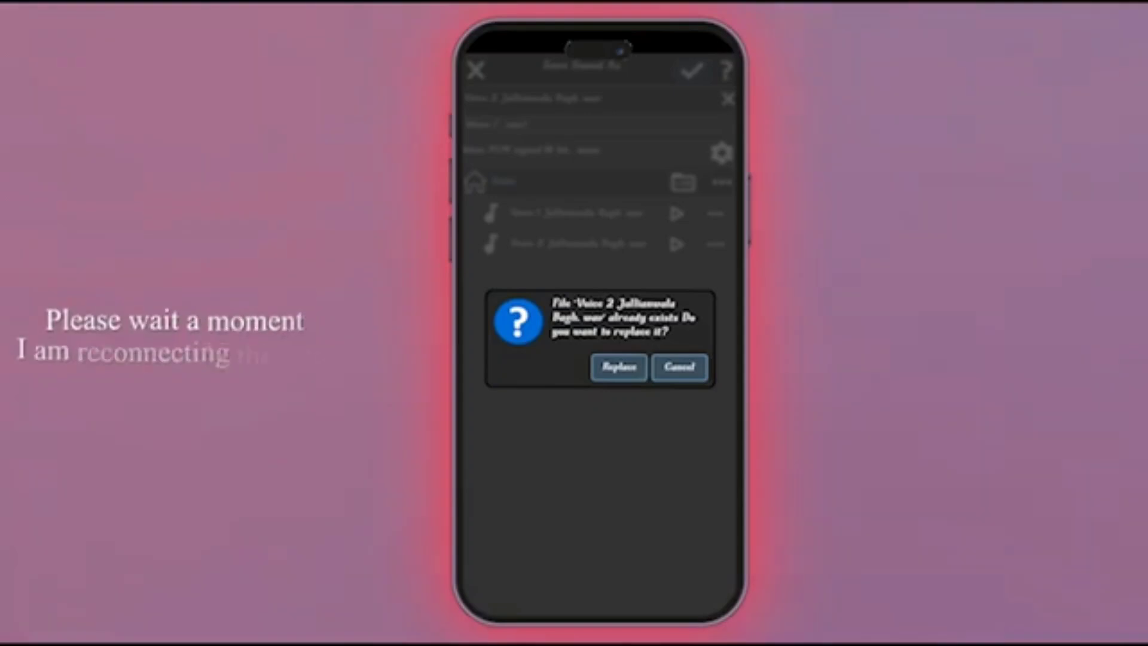
pyautogui.click(619, 367)
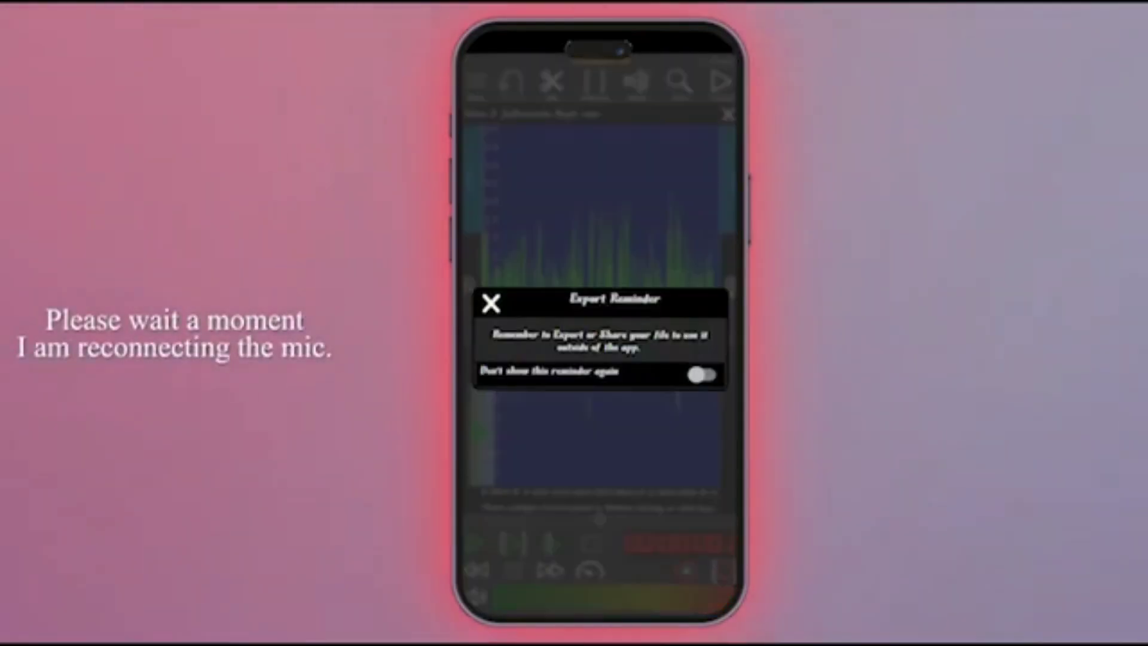
pyautogui.click(491, 303)
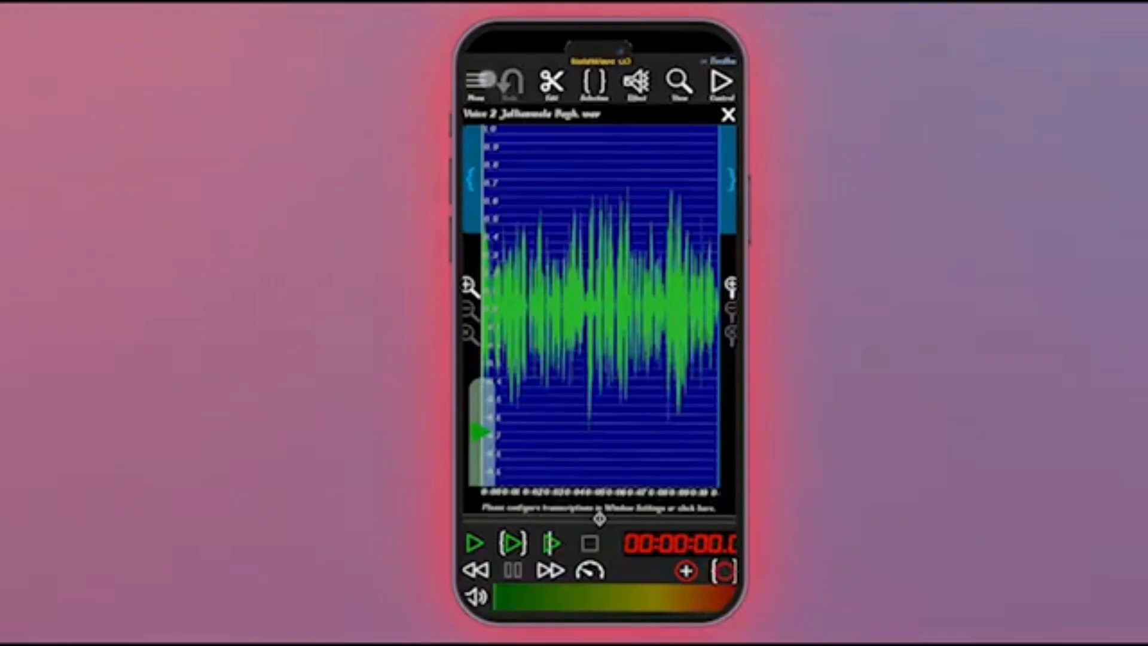
# Export the saved Voice 2 Jallianwala Bagh audio file out of GoldWave.
pyautogui.click(486, 80)
pyautogui.moveTo(605, 459); pyautogui.dragTo(635, 195)
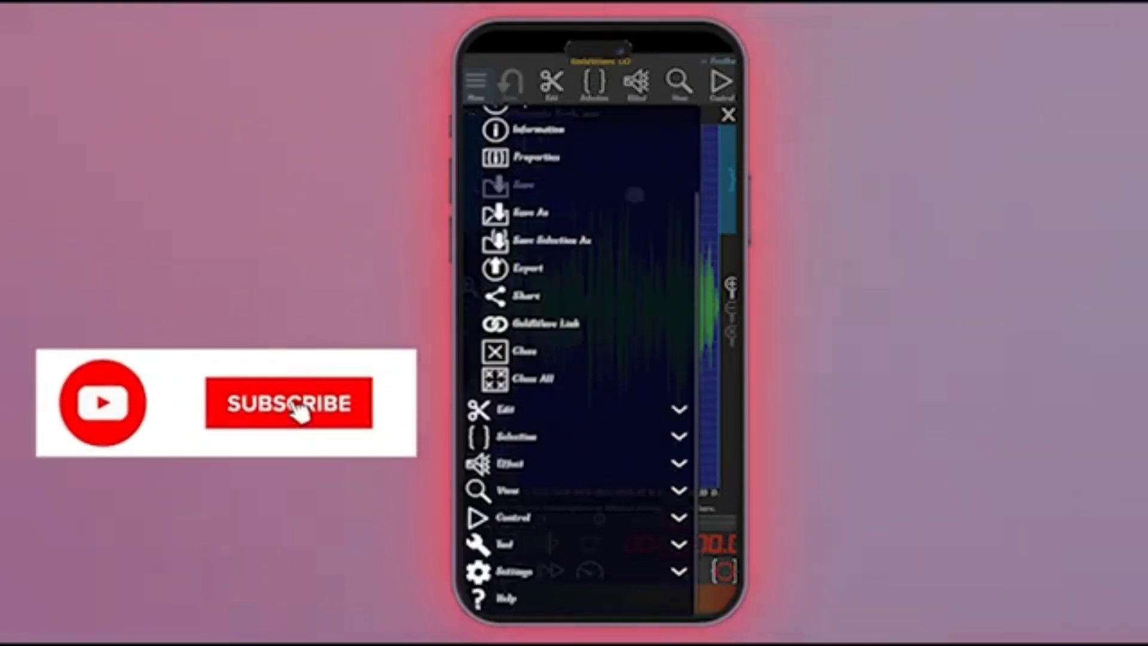
pyautogui.moveTo(623, 257); pyautogui.dragTo(623, 334)
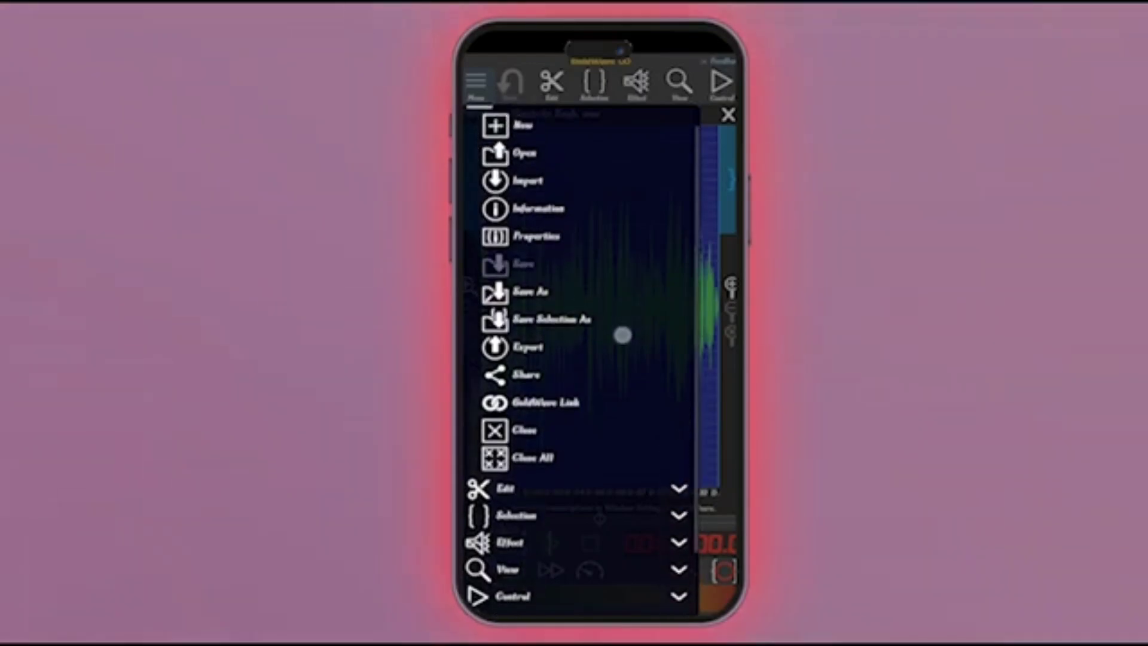
pyautogui.click(545, 346)
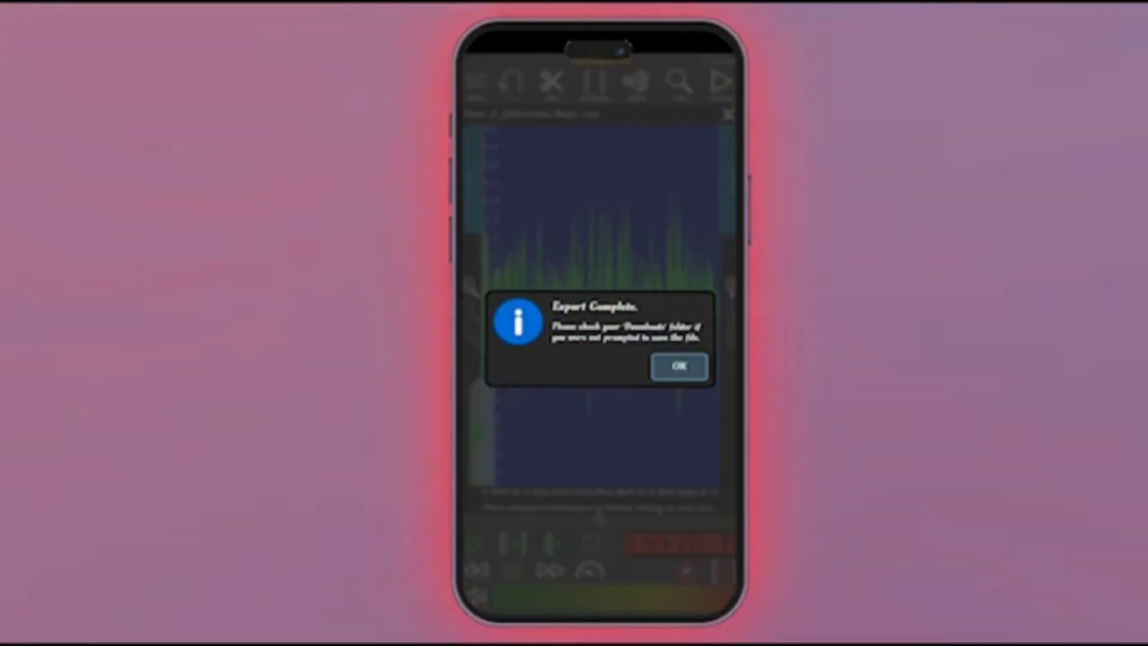
pyautogui.click(679, 366)
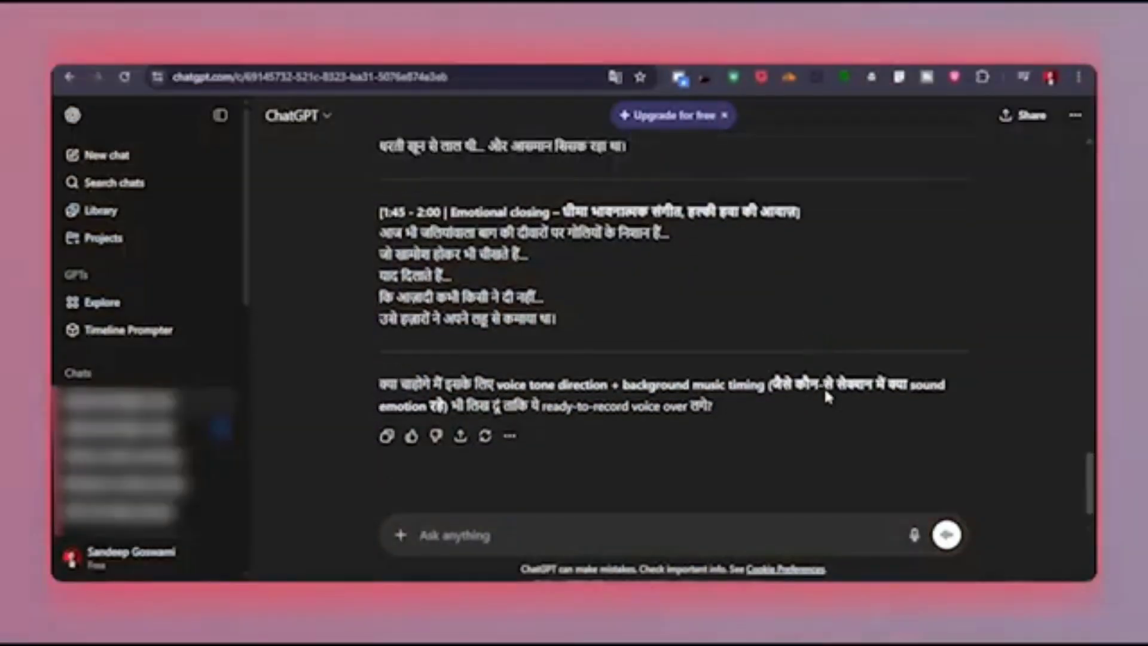
# In ChatGPT, paste and send the instruction requesting a detailed visual prompt for each pasted script line, in one consistent documentary style and theme.
pyautogui.scroll(-1, 826, 397)
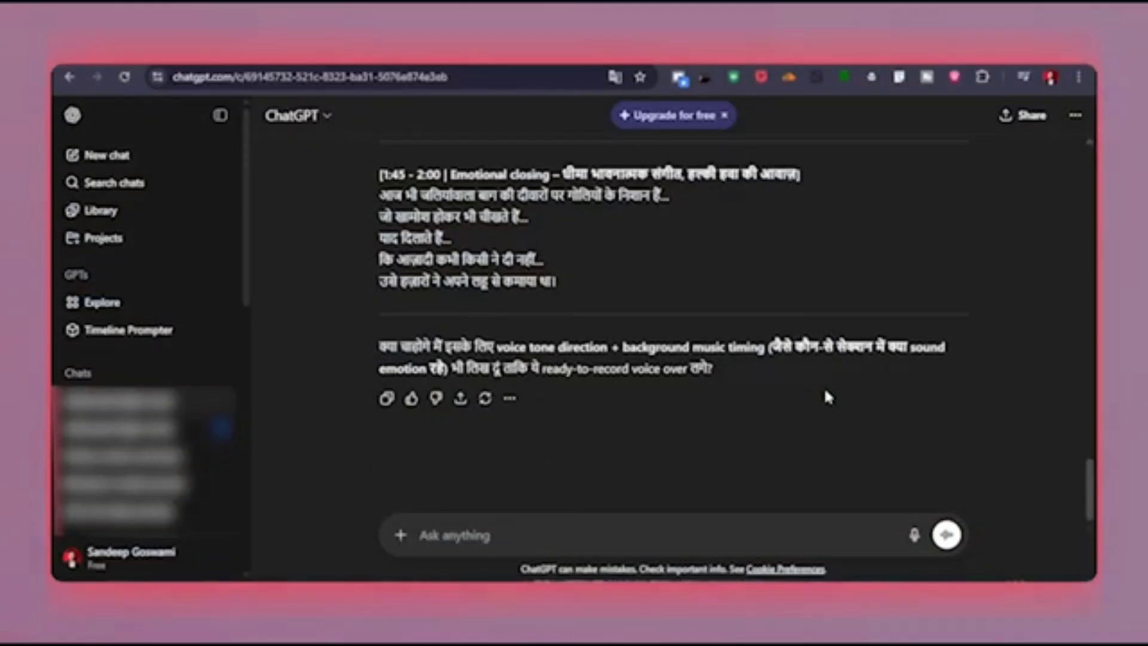
pyautogui.scroll(4, 702, 326)
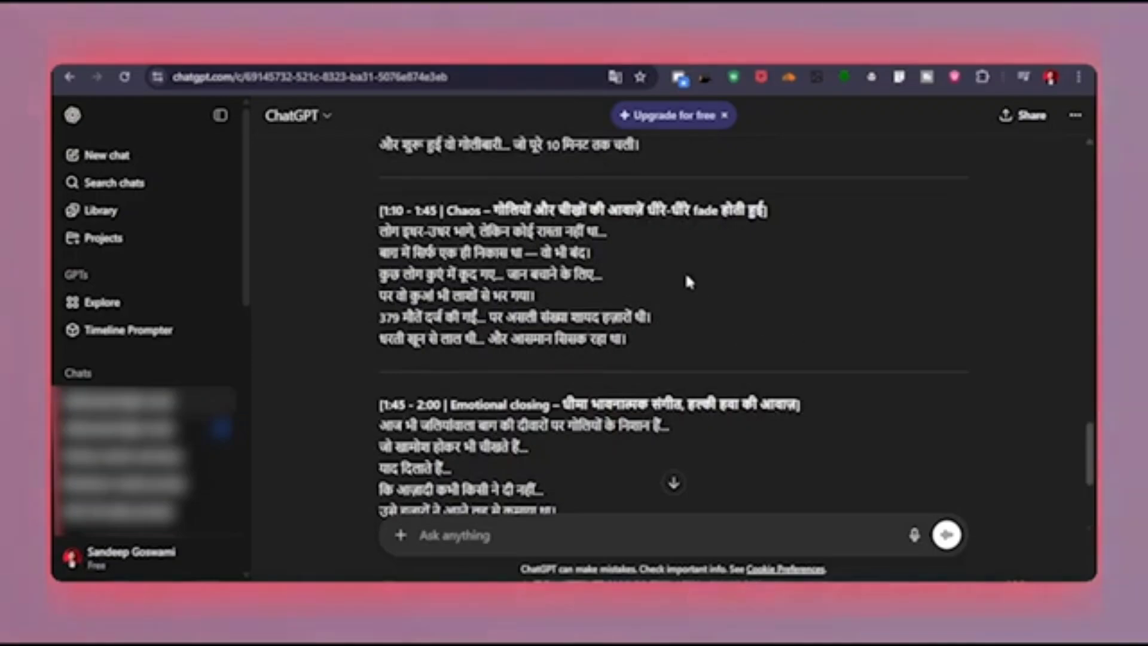
pyautogui.scroll(4, 684, 272)
pyautogui.scroll(-9, 656, 288)
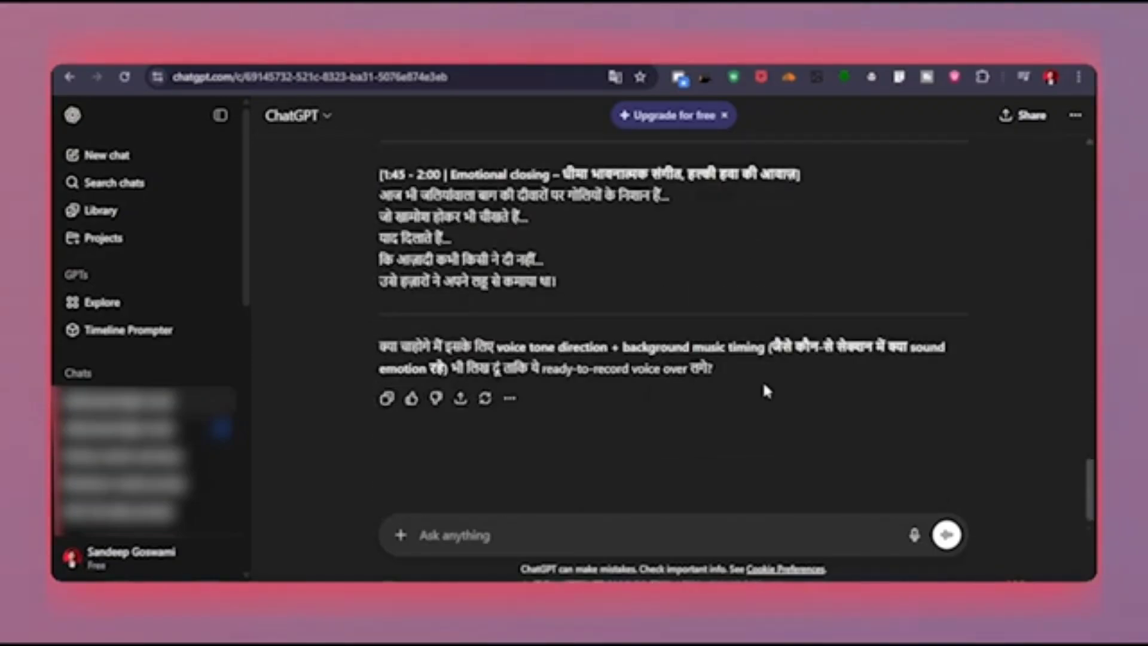
pyautogui.click(577, 533)
pyautogui.hotkey('ctrl', 'v')
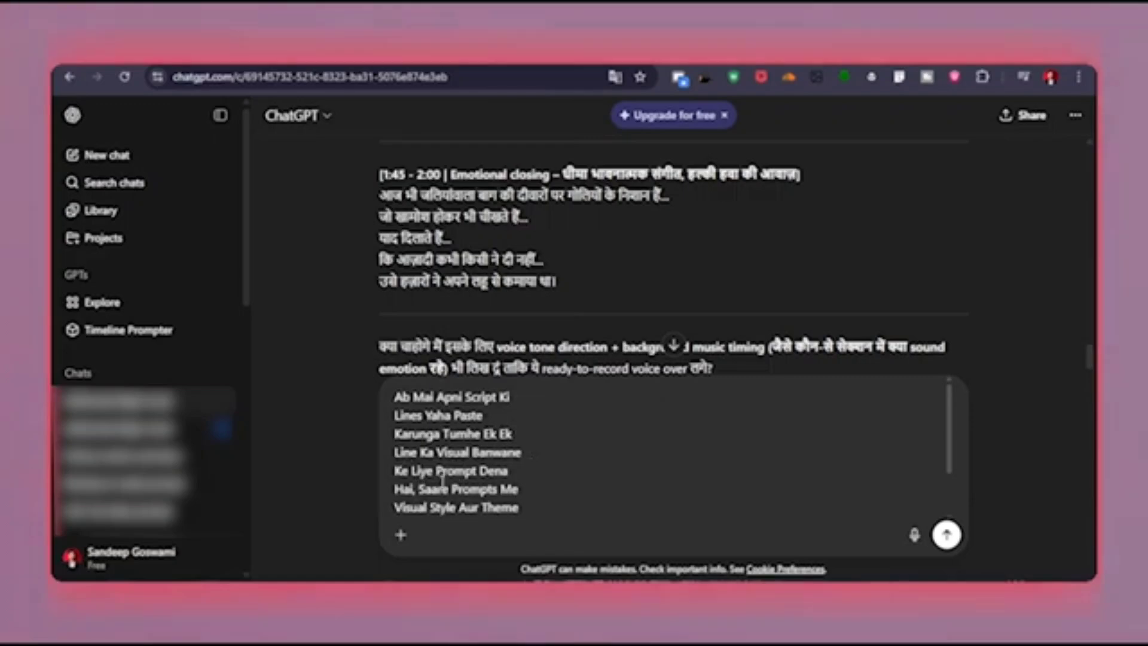
pyautogui.scroll(-2, 418, 501)
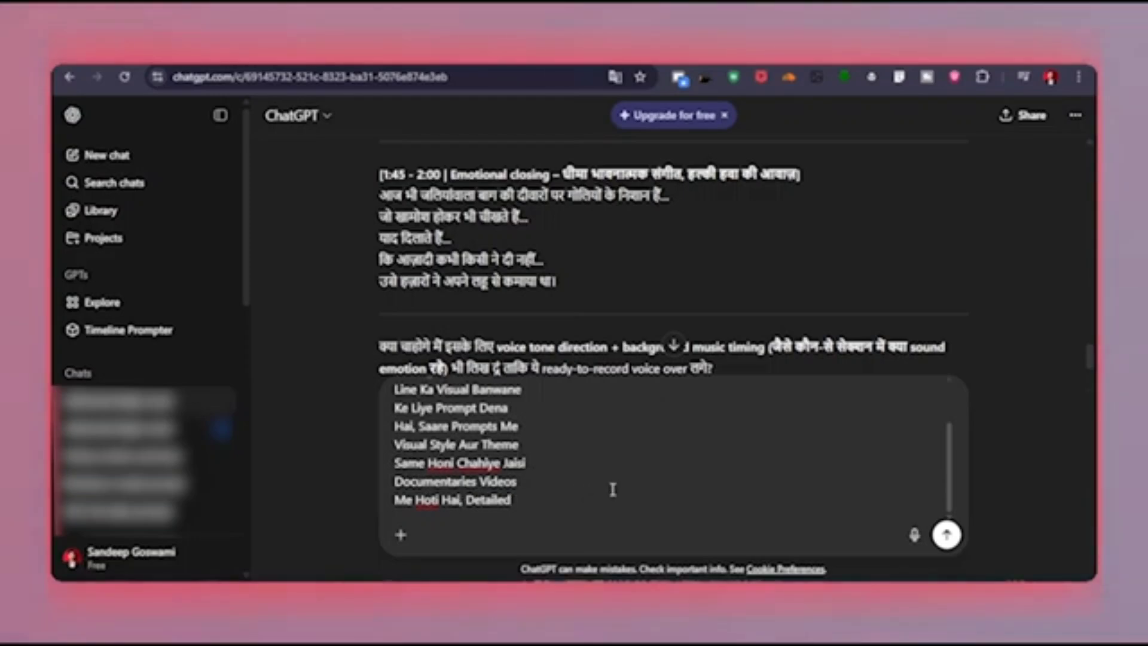
pyautogui.scroll(2, 651, 488)
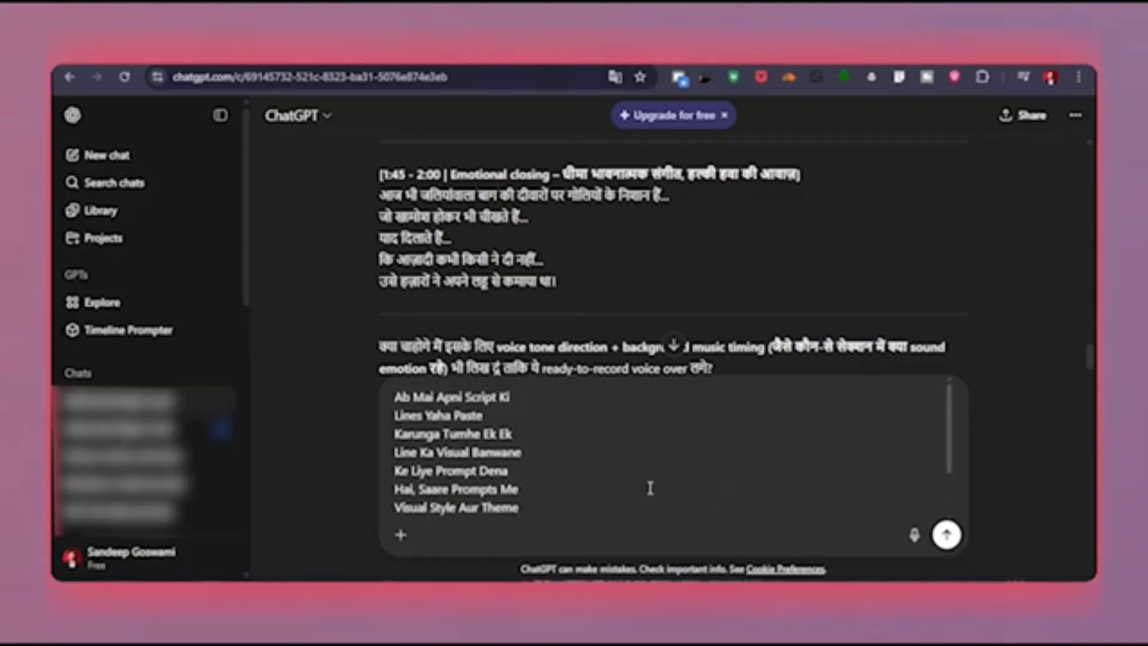
pyautogui.scroll(-2, 637, 477)
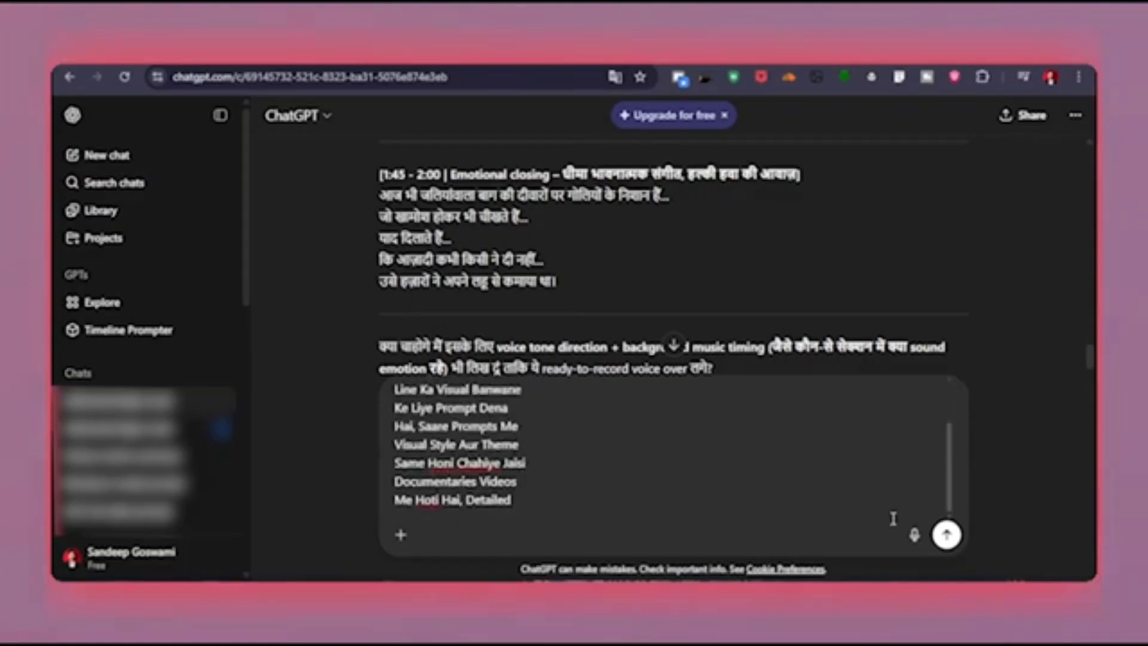
pyautogui.click(946, 534)
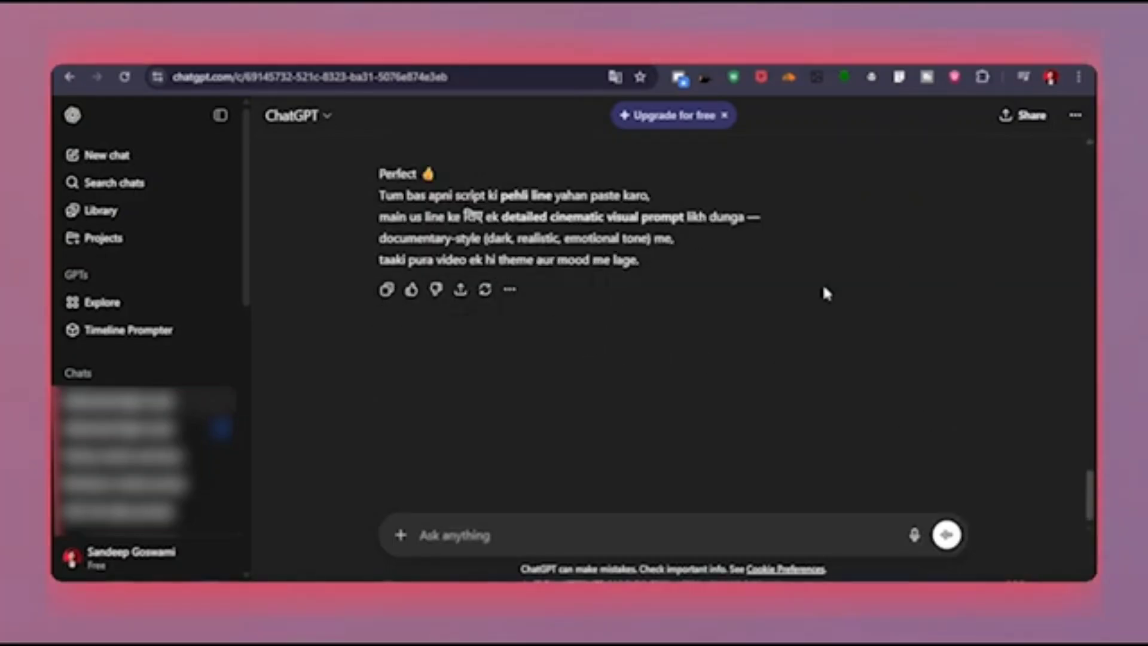
# Copy the first narration line of the suspenseful intro from the voice over script and send it for a visual prompt.
pyautogui.scroll(5, 610, 415)
pyautogui.scroll(15, 634, 431)
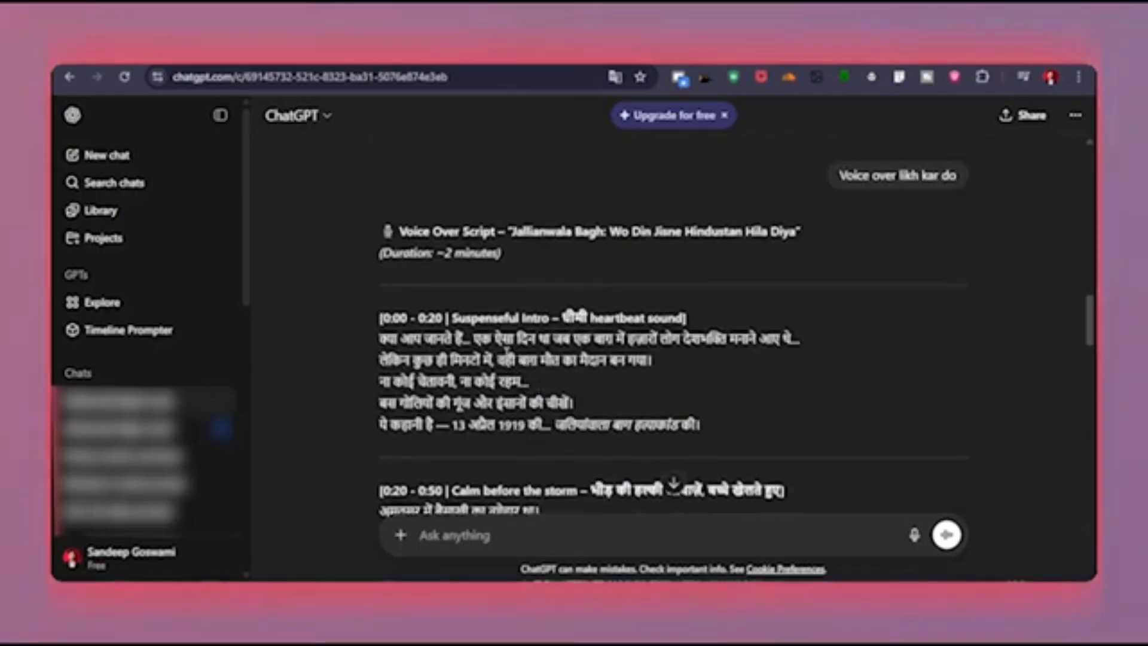
pyautogui.moveTo(380, 339); pyautogui.dragTo(818, 341)
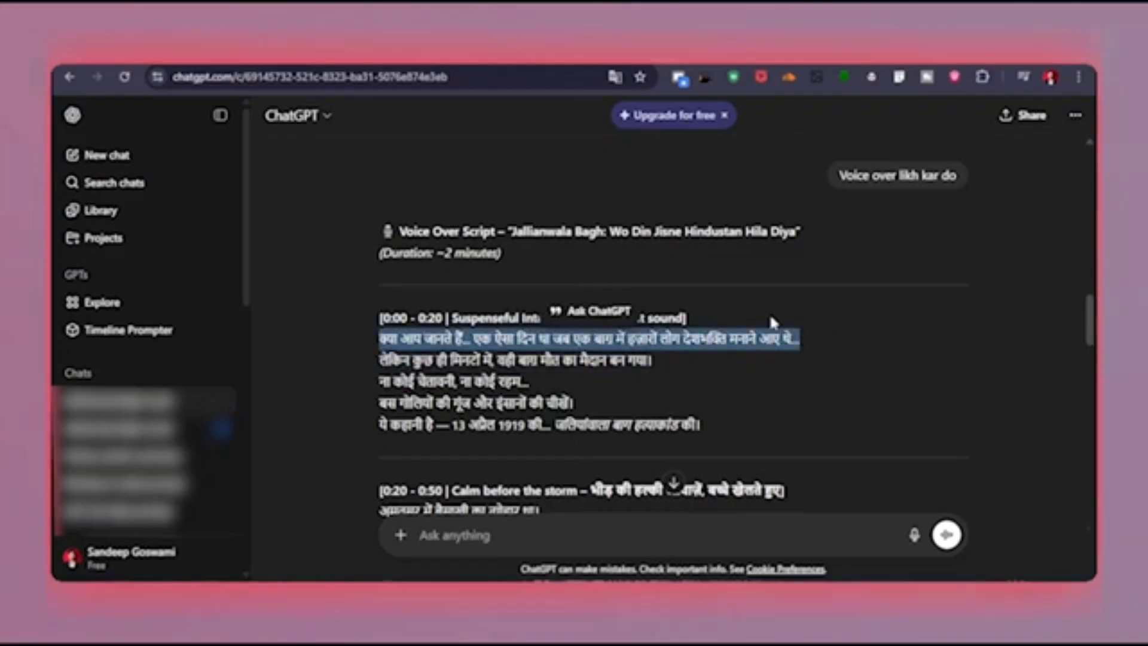
pyautogui.scroll(-20, 771, 317)
pyautogui.click(762, 529)
pyautogui.hotkey('ctrl', 'v')
pyautogui.press('Return')
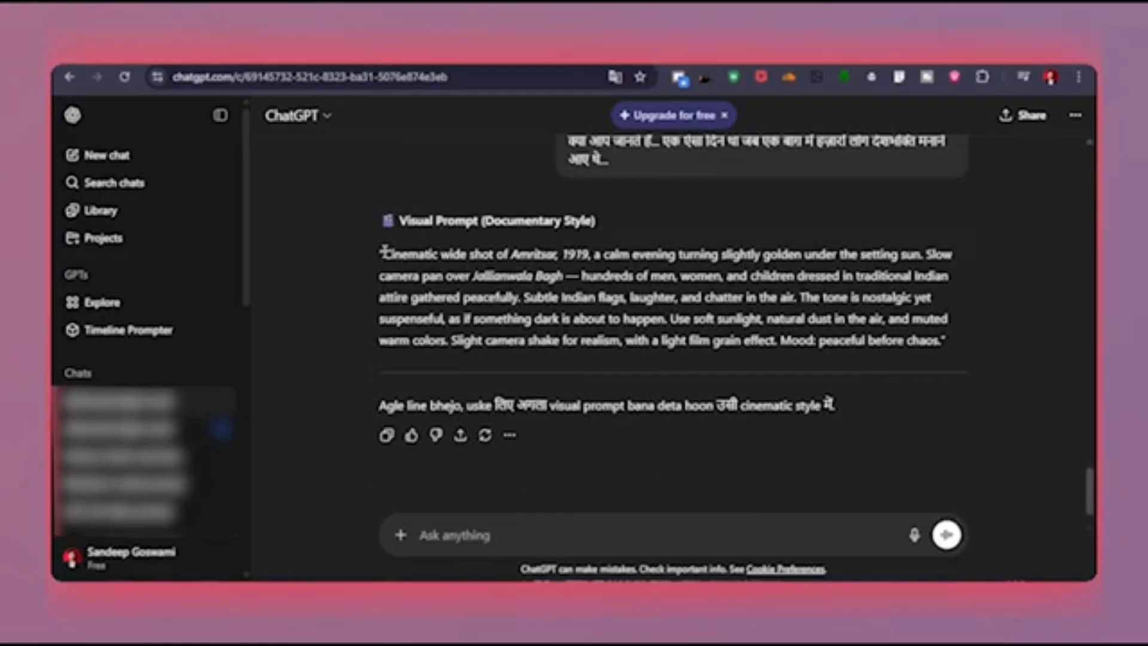
# Copy the full text of the generated visual prompt describing the cinematic wide shot of Amritsar, 1919.
pyautogui.moveTo(384, 251); pyautogui.dragTo(947, 340)
pyautogui.hotkey('ctrl', 'c')
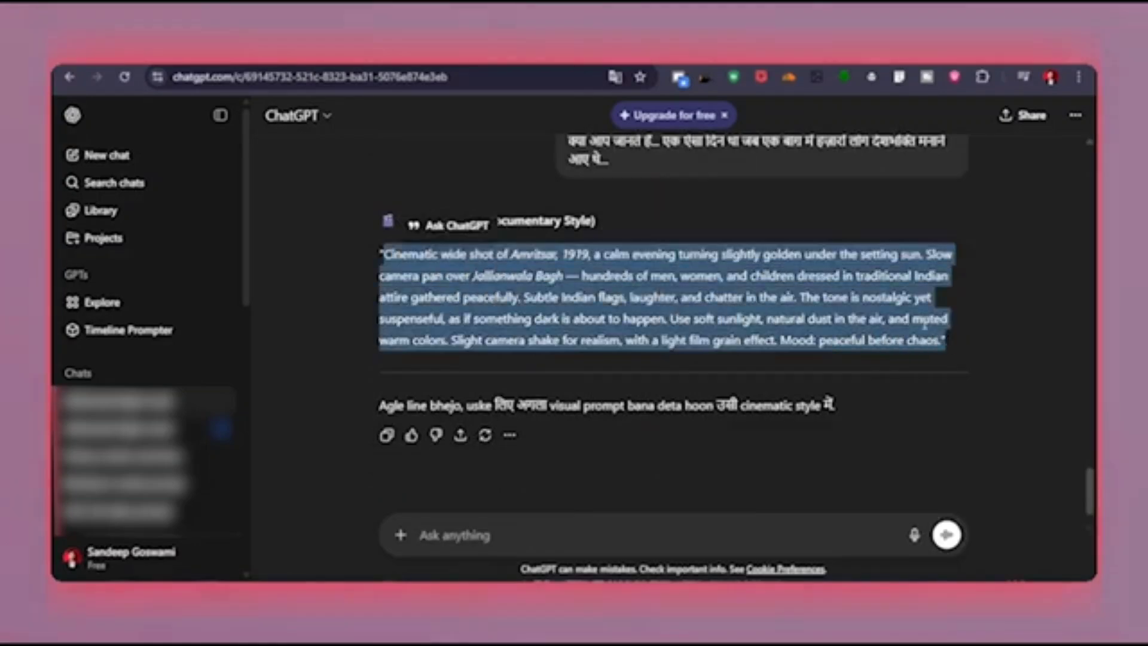
pyautogui.click(749, 383)
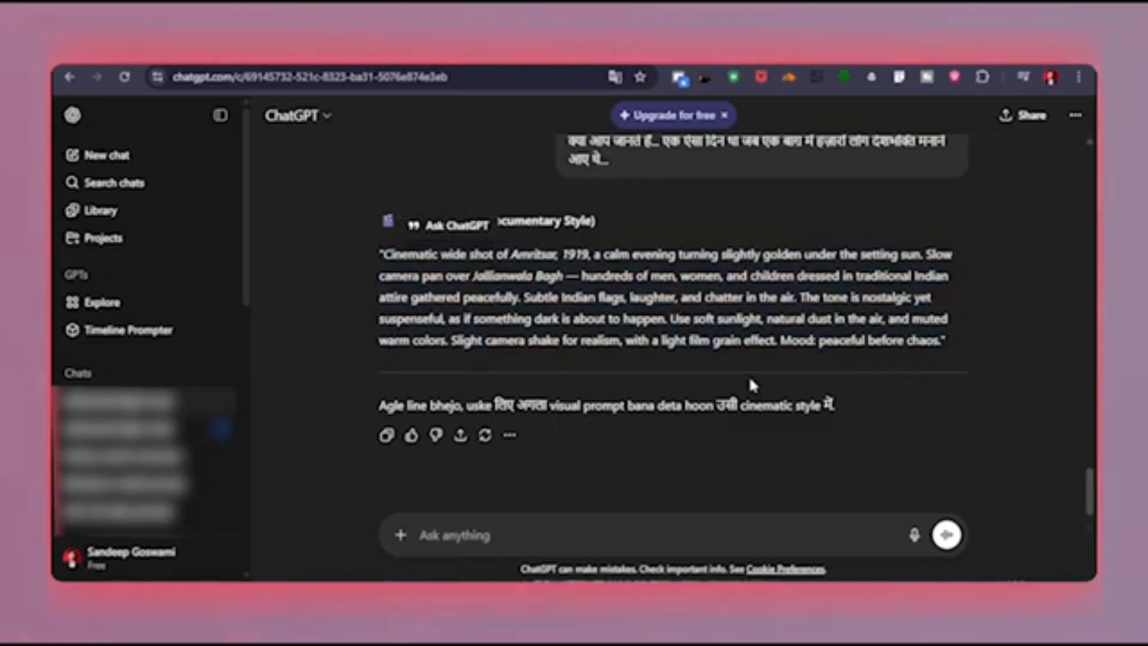
# Send the script's second line, "लेकिन कुछ ही मिनटों में, वही बाग़ मौत का मैदान बन गया।", for its visual prompt.
pyautogui.scroll(3, 690, 359)
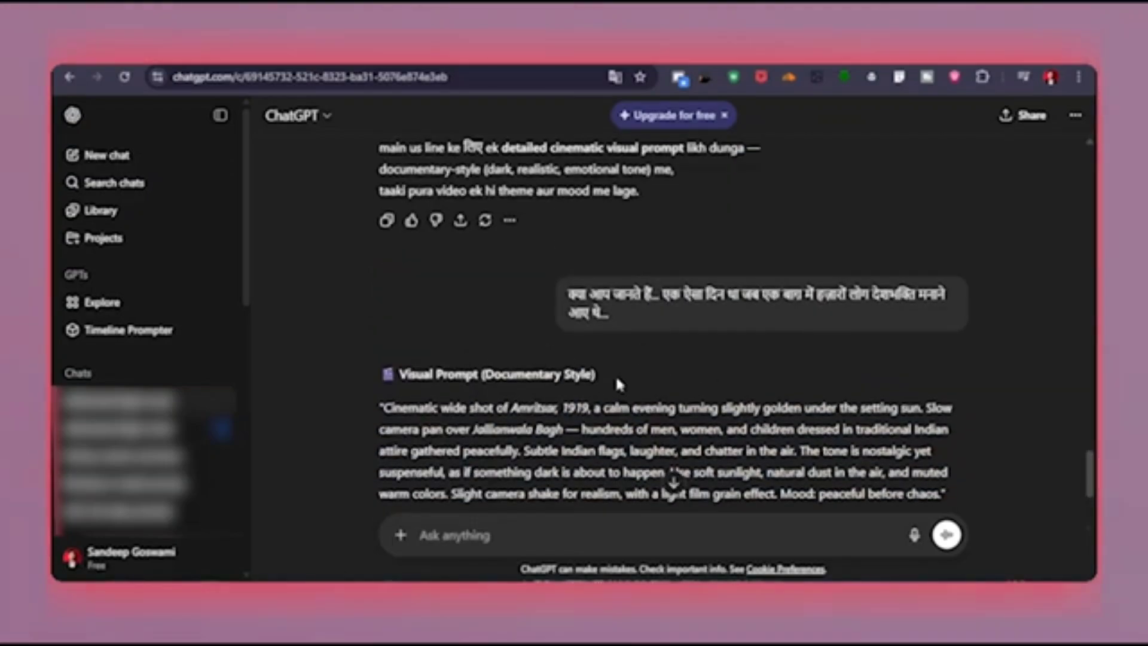
pyautogui.scroll(-1, 622, 392)
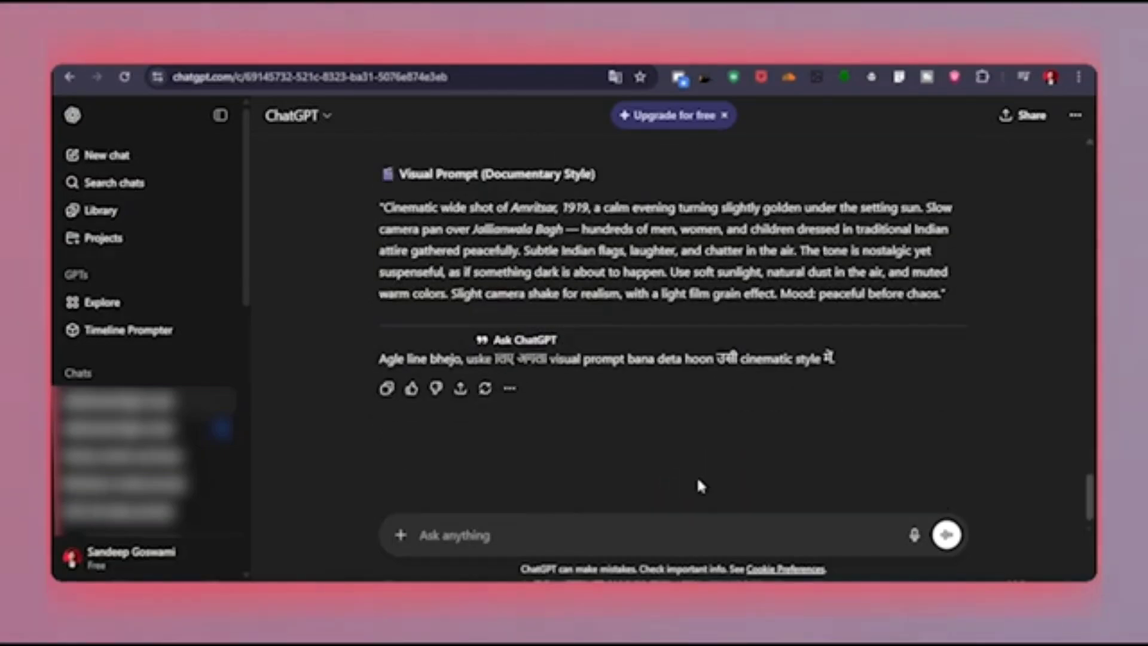
pyautogui.click(676, 523)
pyautogui.write('लेकिन कुछ ही मिनटों में, वही बाग़ मौत का मैदान बन गया।')
pyautogui.press('Return')
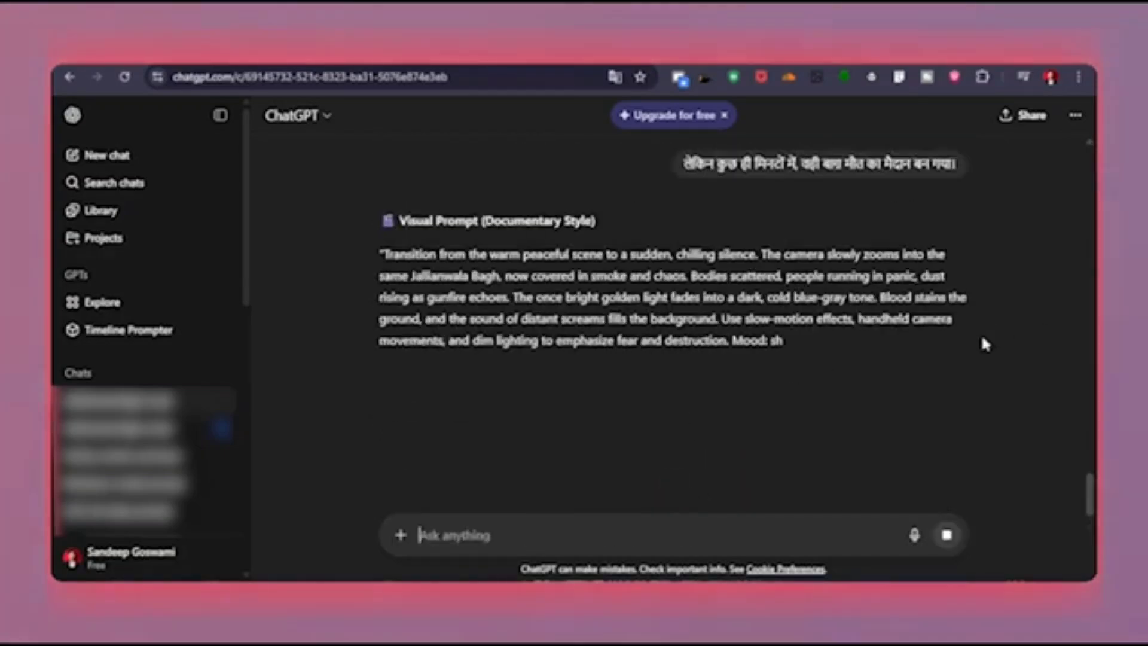
# Send the script's third and fourth lines, "ना कोई चेतावनी, ना कोई रहम... बस गोलियों की गूंज और इंसानों की चीखें।", for a visual prompt.
pyautogui.moveTo(388, 254); pyautogui.dragTo(436, 362)
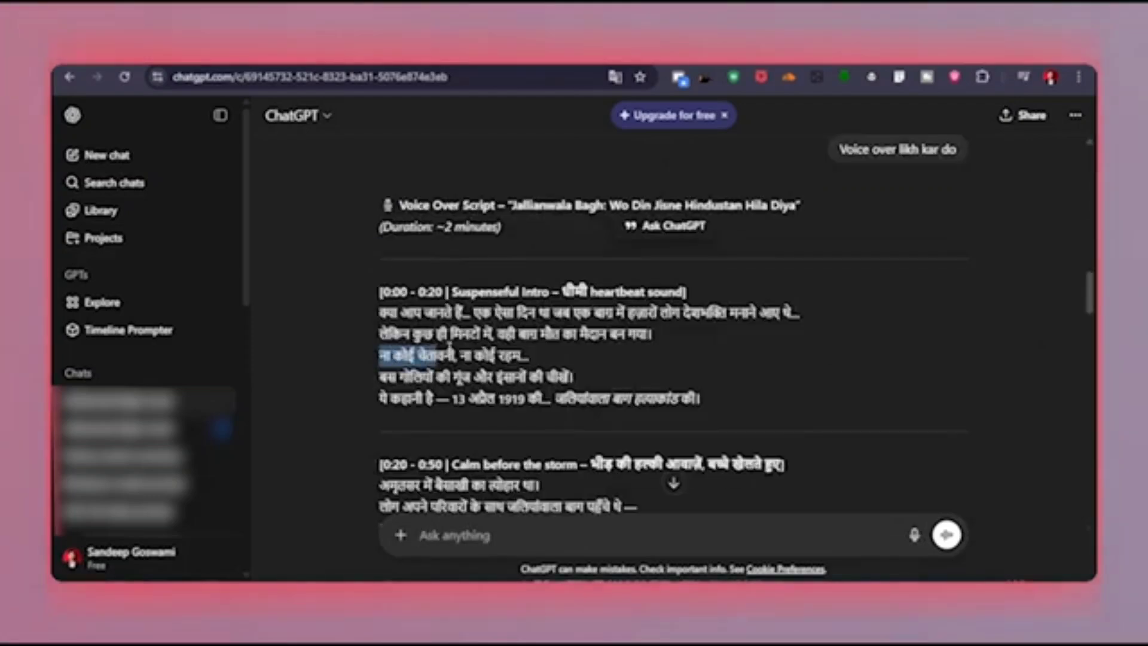
pyautogui.moveTo(447, 347); pyautogui.dragTo(510, 347)
pyautogui.moveTo(379, 355); pyautogui.dragTo(541, 355)
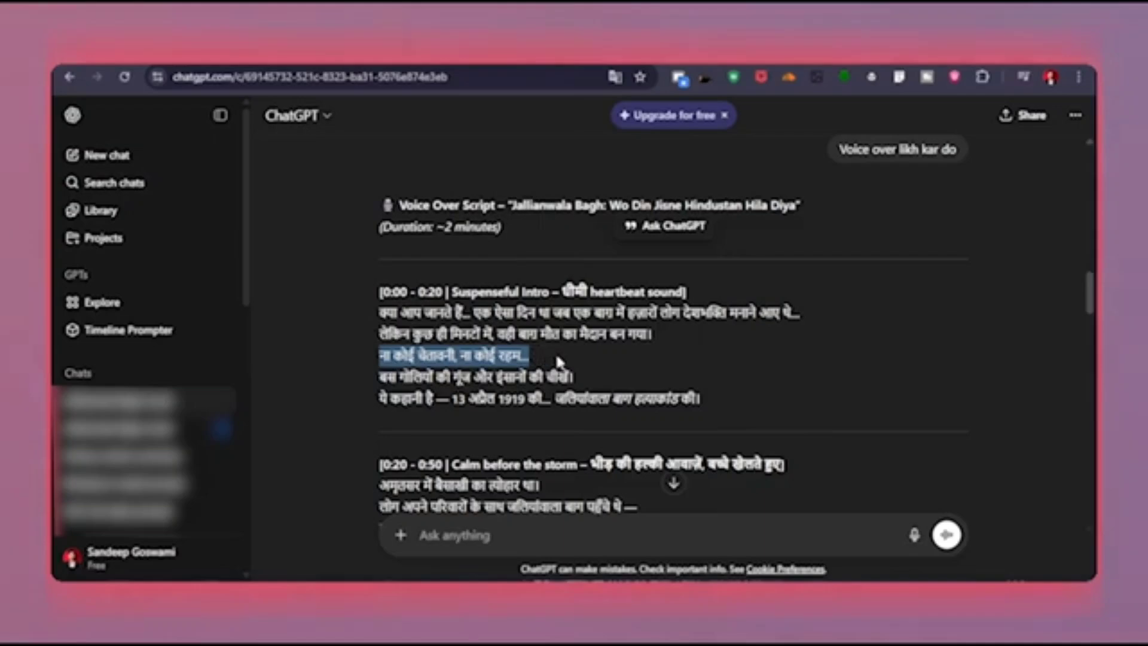
pyautogui.moveTo(576, 366)
pyautogui.mouseDown()
pyautogui.moveTo(573, 383)
pyautogui.moveTo(544, 361)
pyautogui.moveTo(578, 365)
pyautogui.mouseUp()
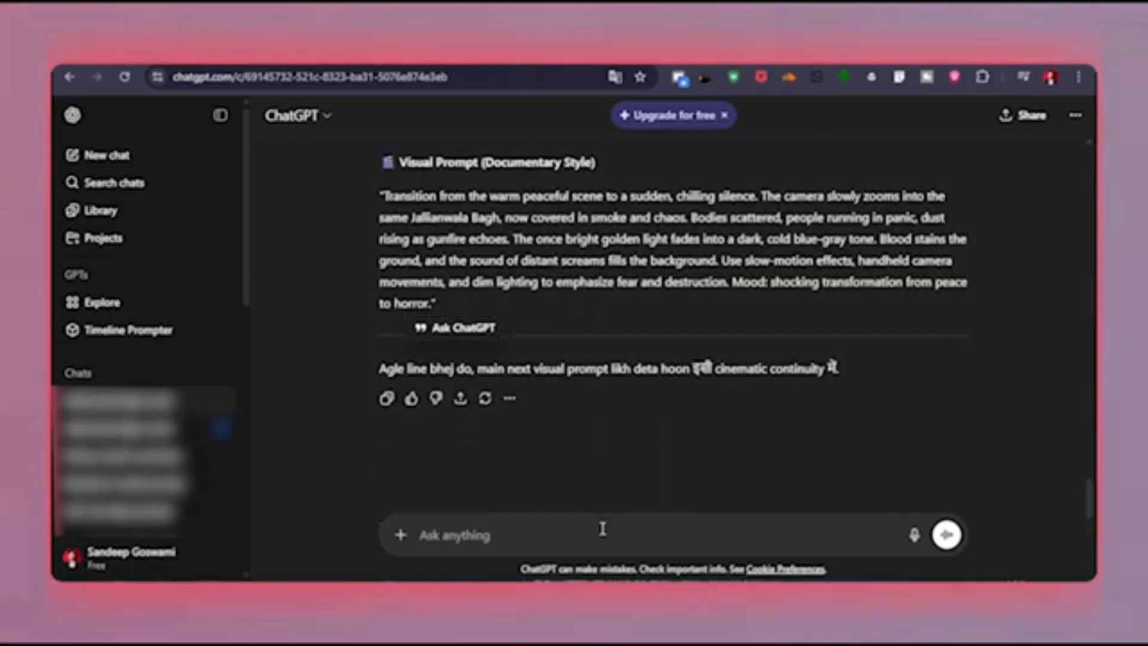
pyautogui.click(599, 527)
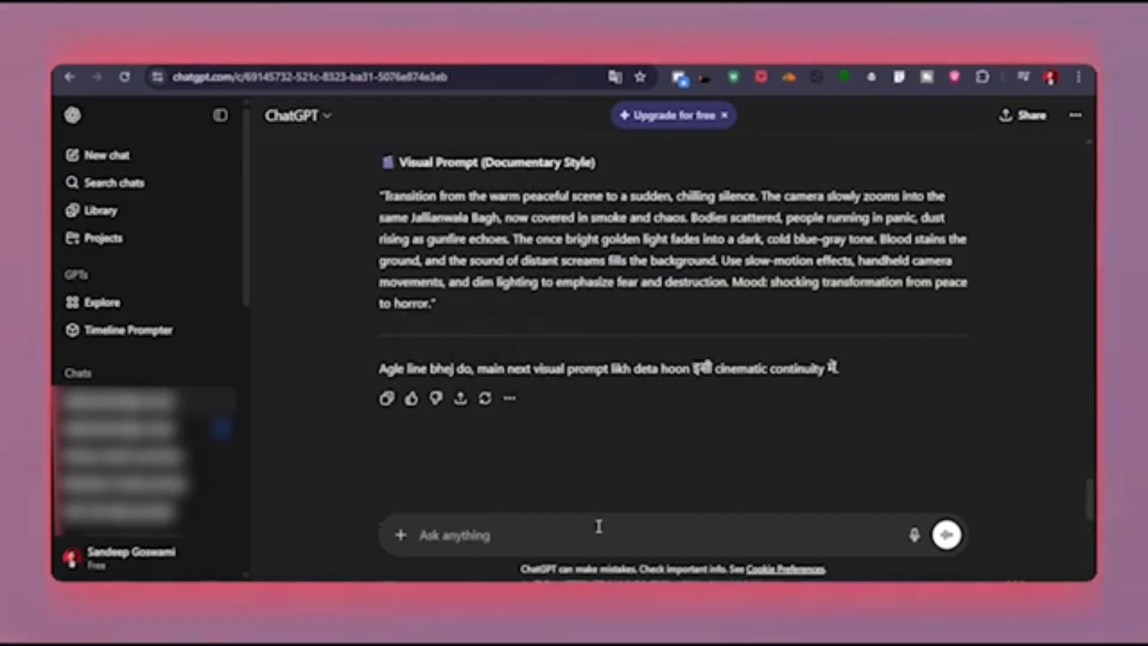
pyautogui.write('ना कोई चेतावनी, ना कोई रहम... बस गोलियों की गूंज और इंसानों की चीखें।')
pyautogui.press('Return')
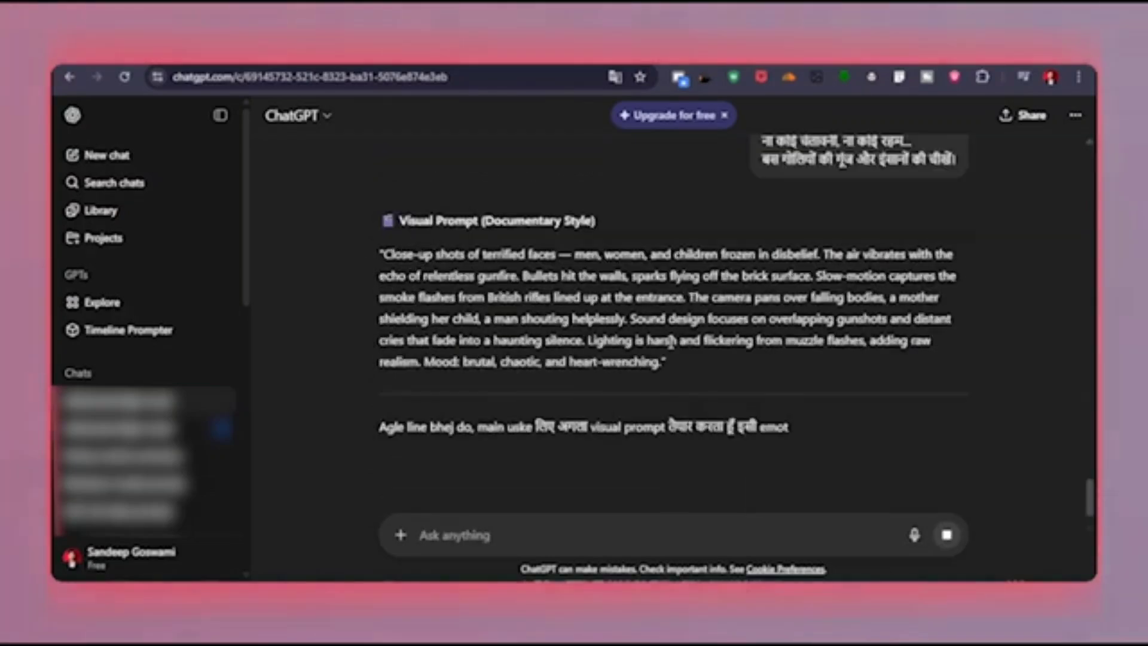
pyautogui.scroll(5, 674, 363)
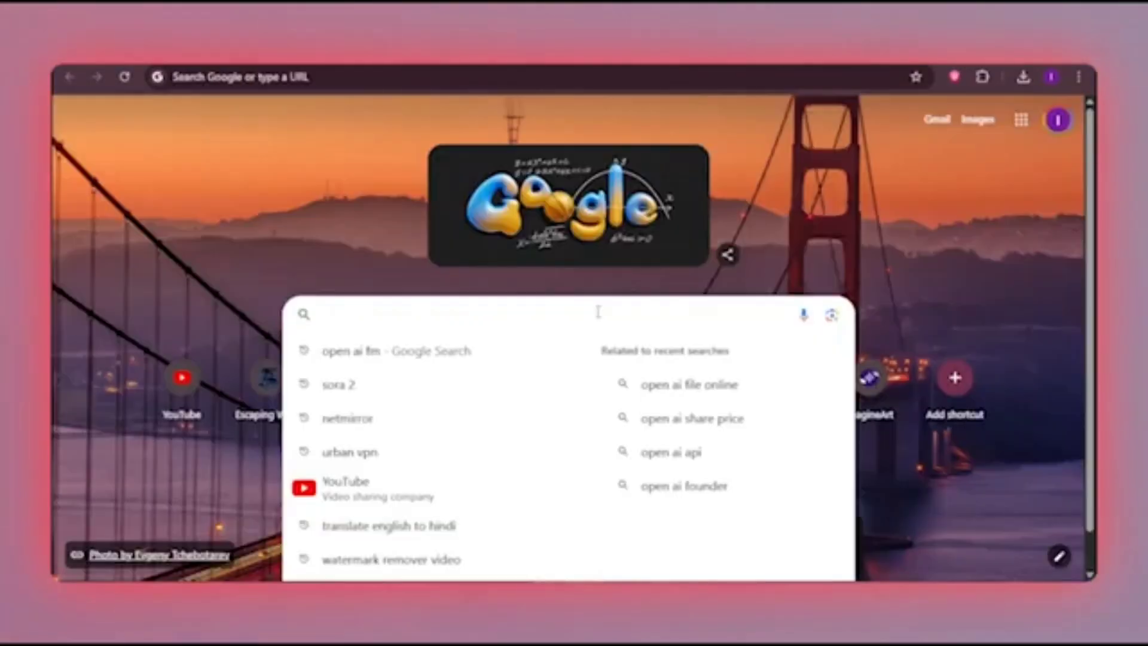
# Search the web for "meta ai" and go to Meta AI's Create page.
pyautogui.write('meta ai')
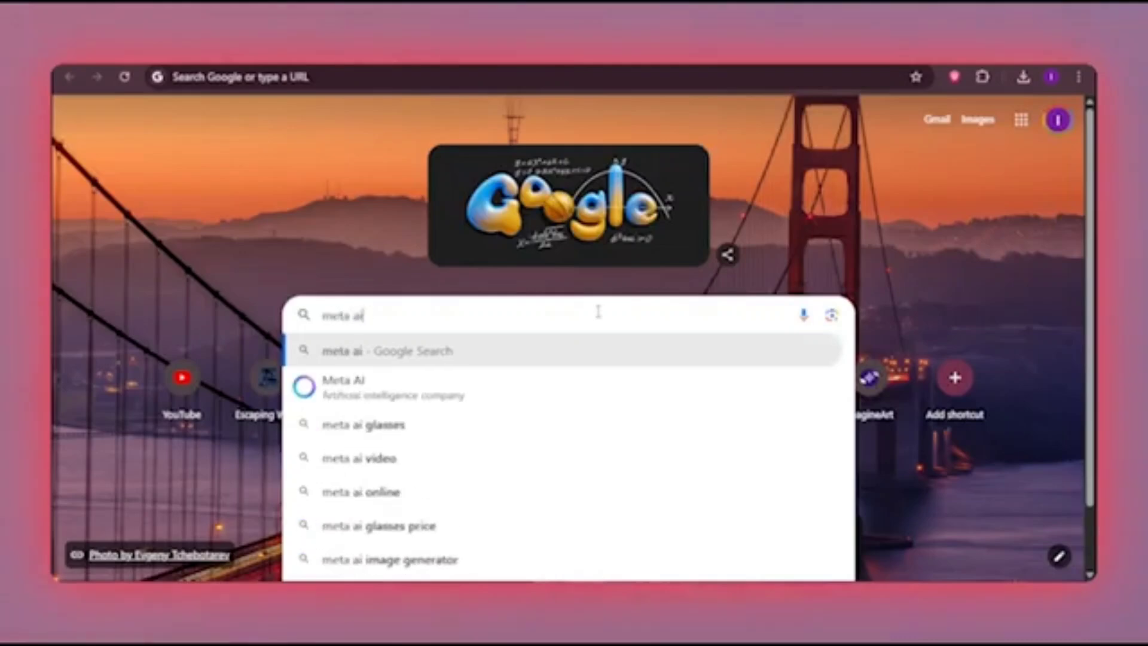
pyautogui.press('Return')
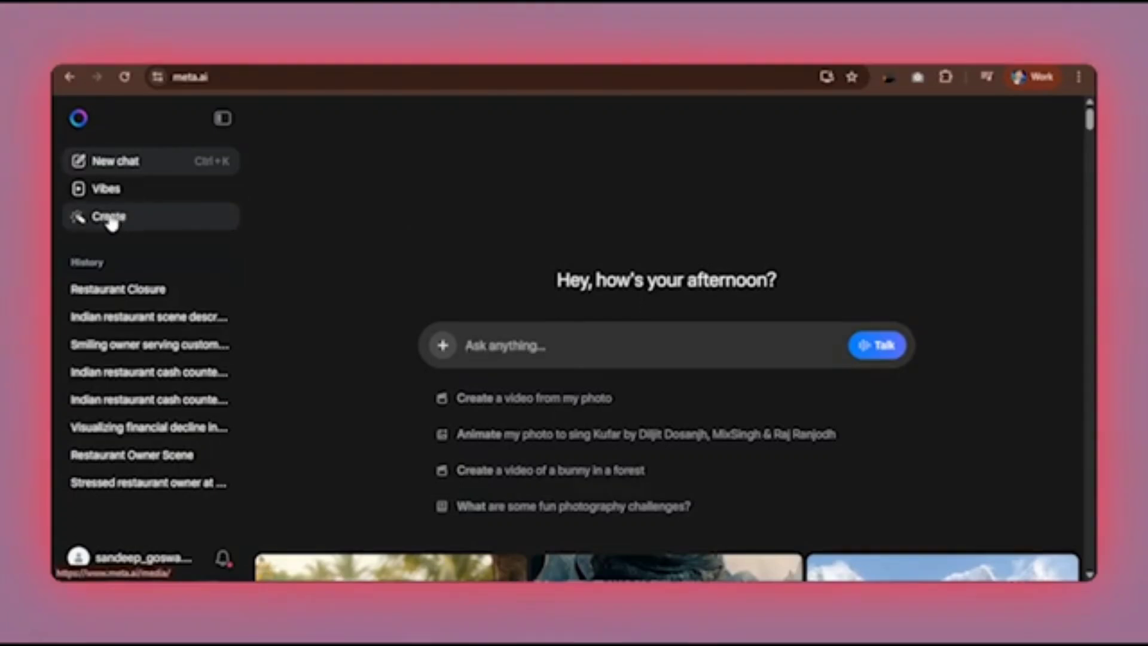
pyautogui.click(131, 210)
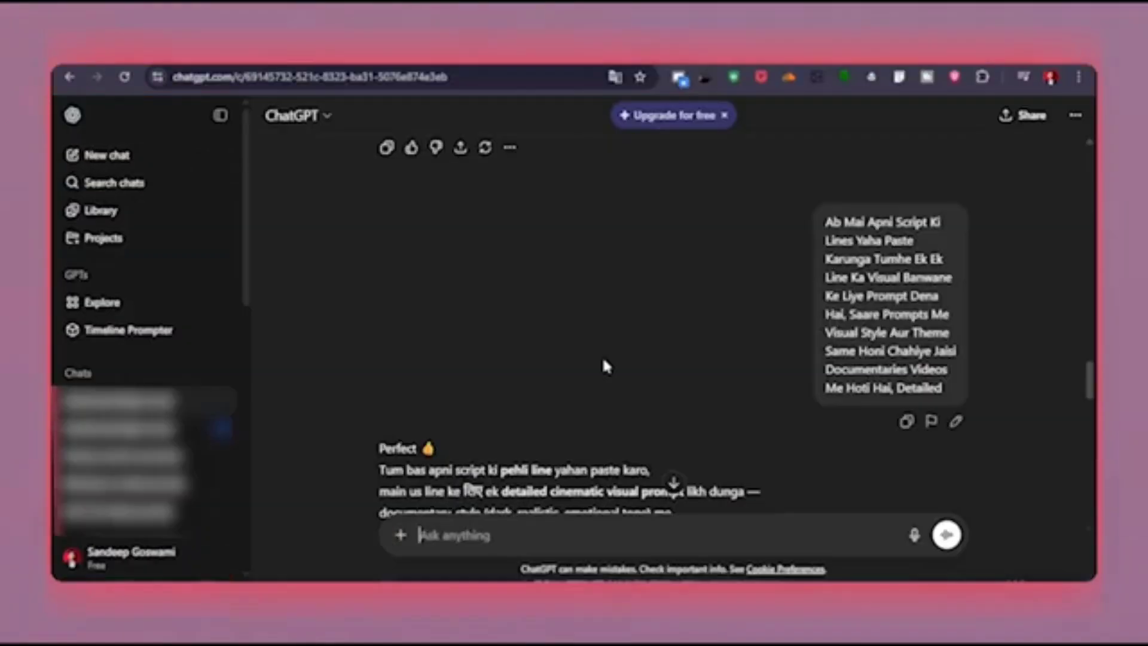
# Copy the Amritsar, 1919 visual prompt from the ChatGPT chat and paste it into Meta AI's image description.
pyautogui.scroll(-6, 604, 365)
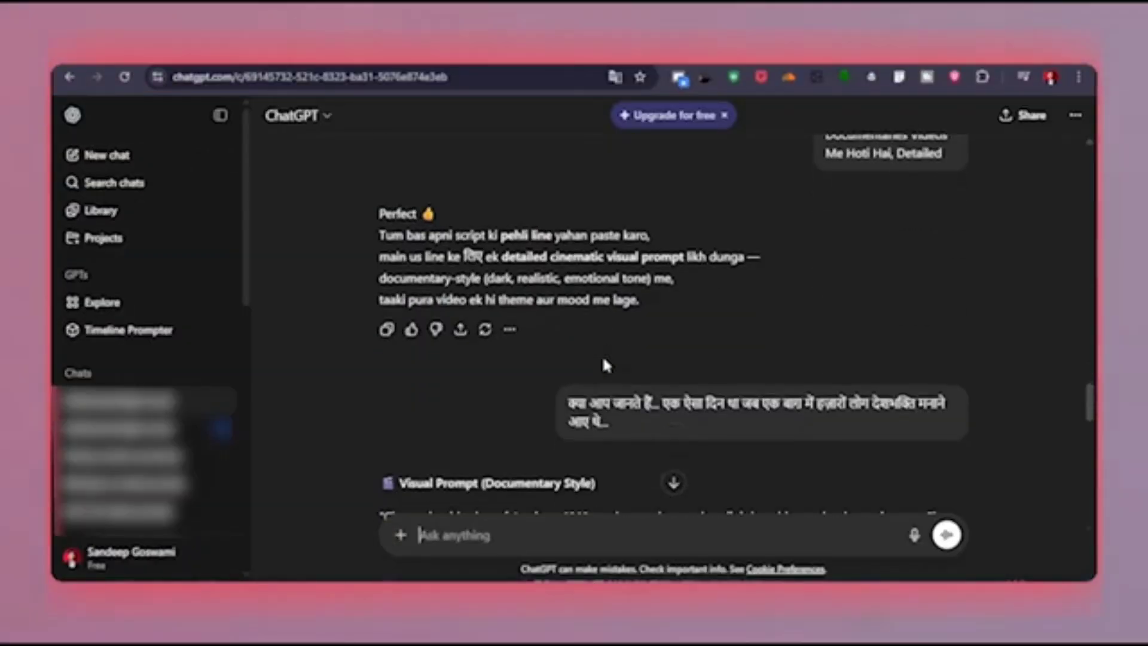
pyautogui.scroll(5, 606, 365)
pyautogui.scroll(-5, 628, 365)
pyautogui.scroll(2, 718, 353)
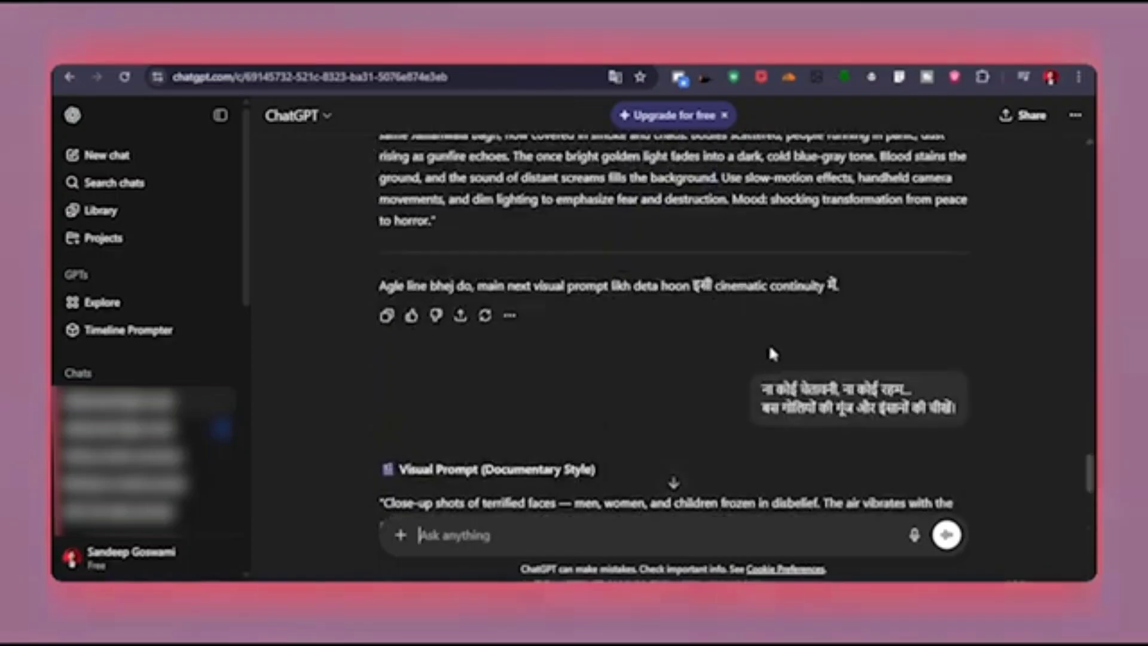
pyautogui.scroll(-5, 765, 341)
pyautogui.scroll(7, 777, 299)
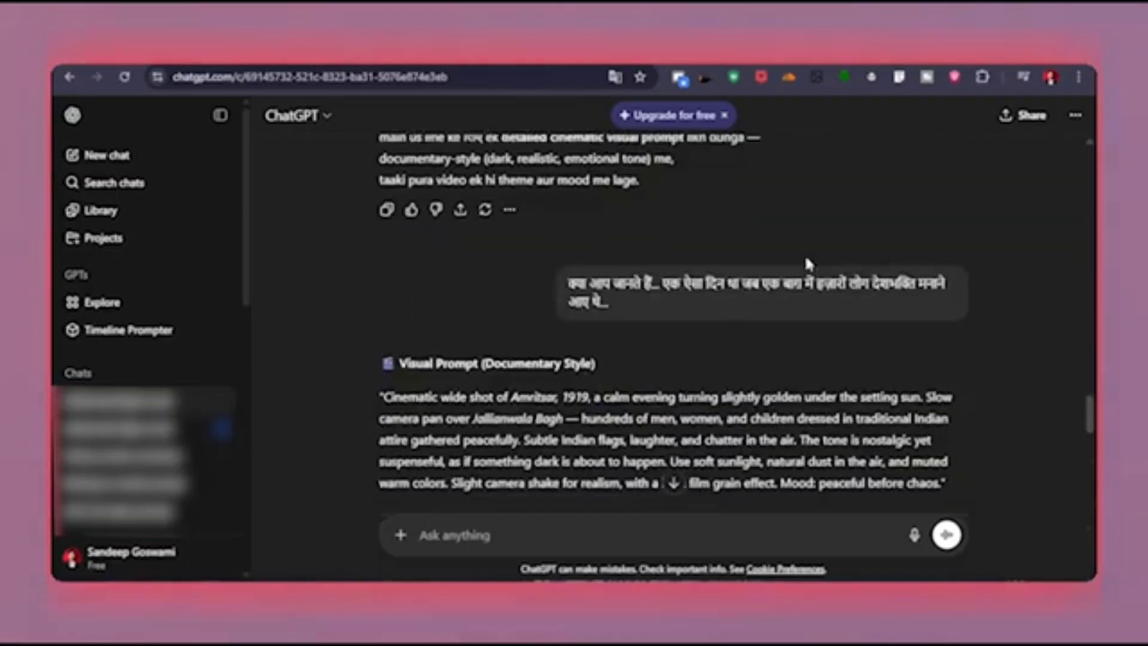
pyautogui.scroll(-2, 805, 254)
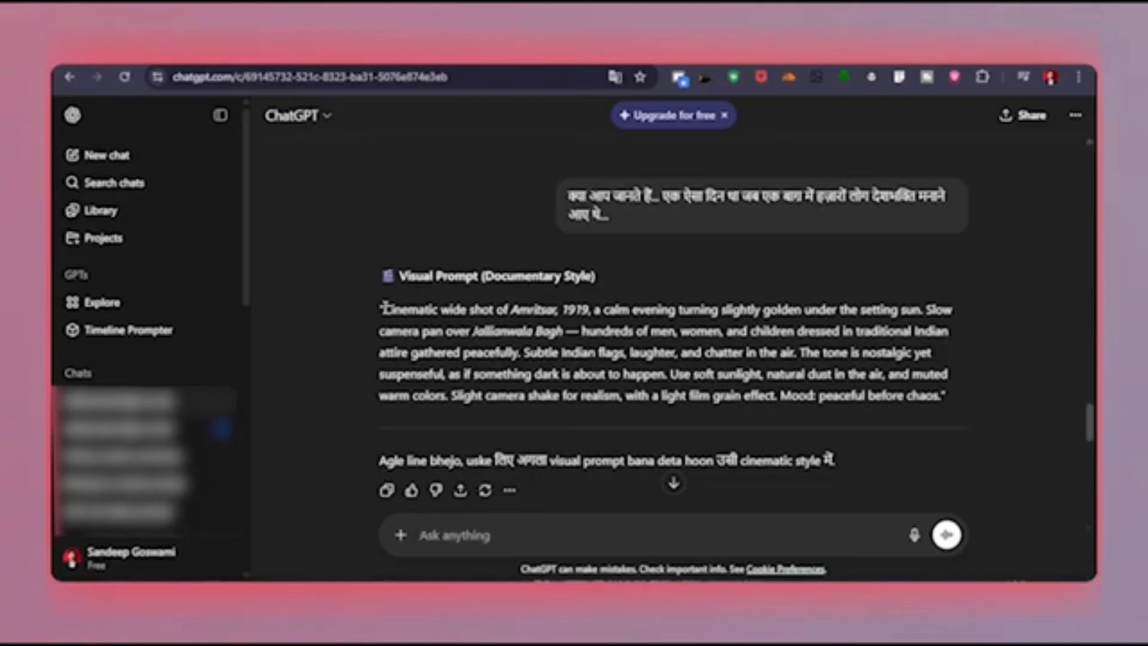
pyautogui.moveTo(385, 308); pyautogui.dragTo(957, 392)
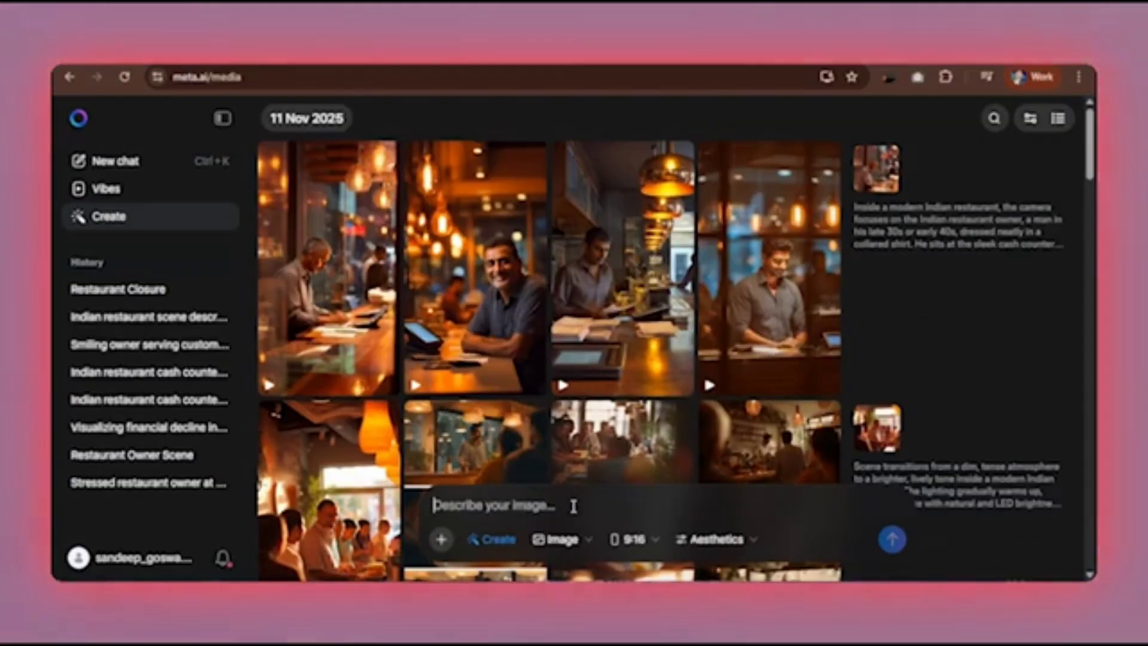
pyautogui.hotkey('ctrl', 'v')
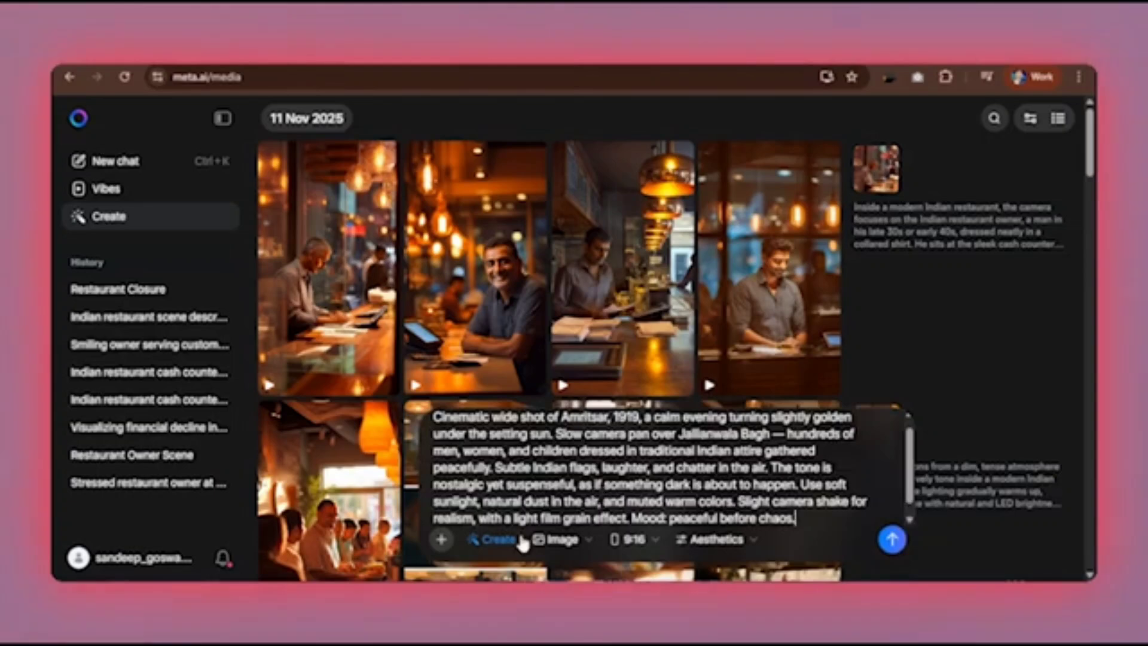
# Set the image aspect ratio to 16:9 and generate the Amritsar, 1919 images.
pyautogui.click(639, 548)
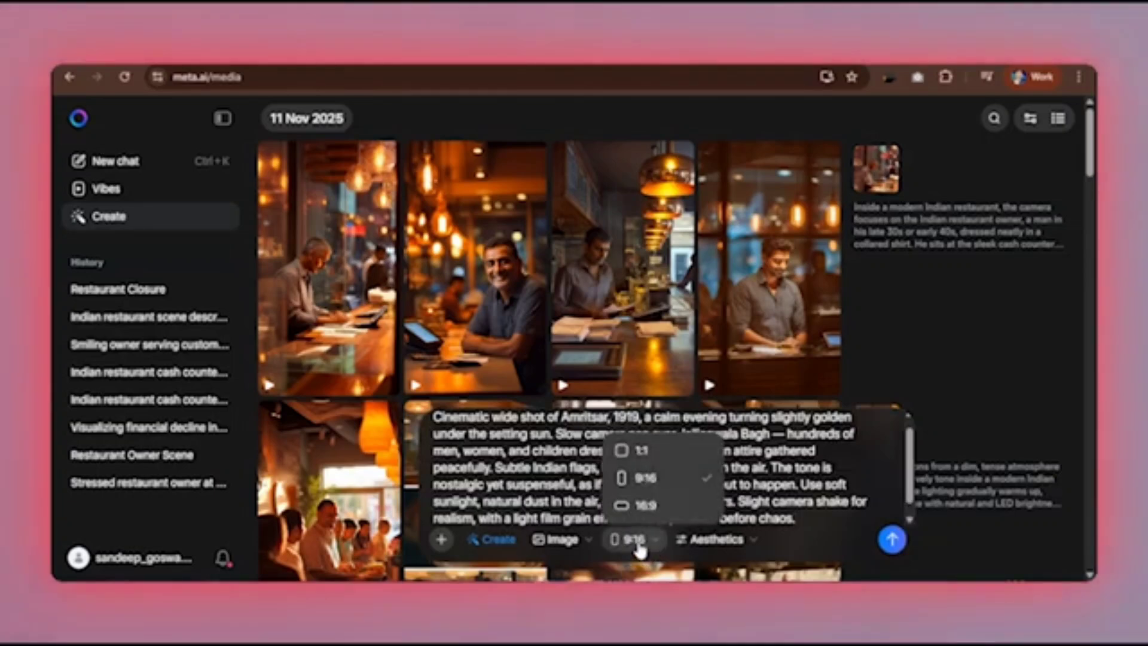
pyautogui.click(644, 506)
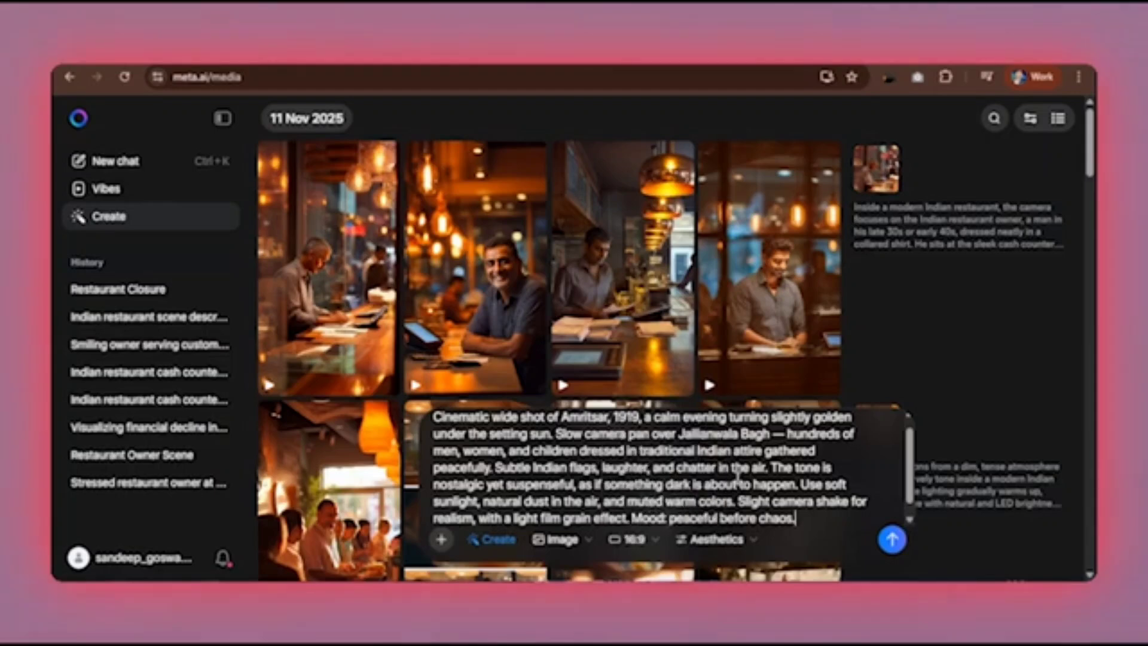
pyautogui.click(891, 540)
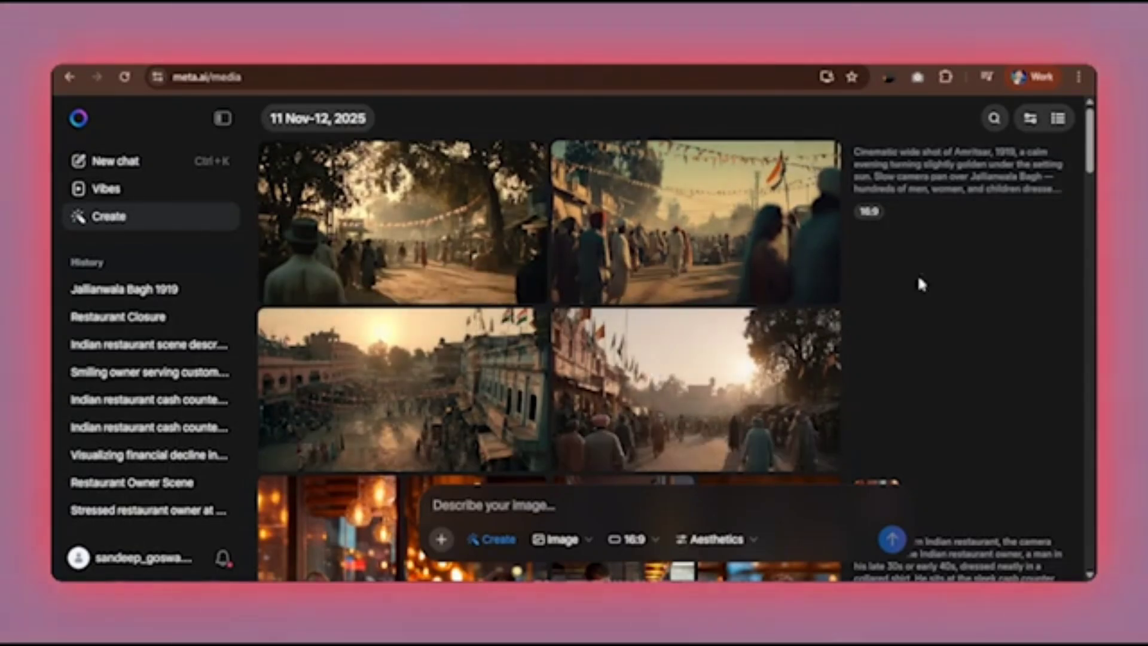
pyautogui.hotkey('alt', 'Tab')
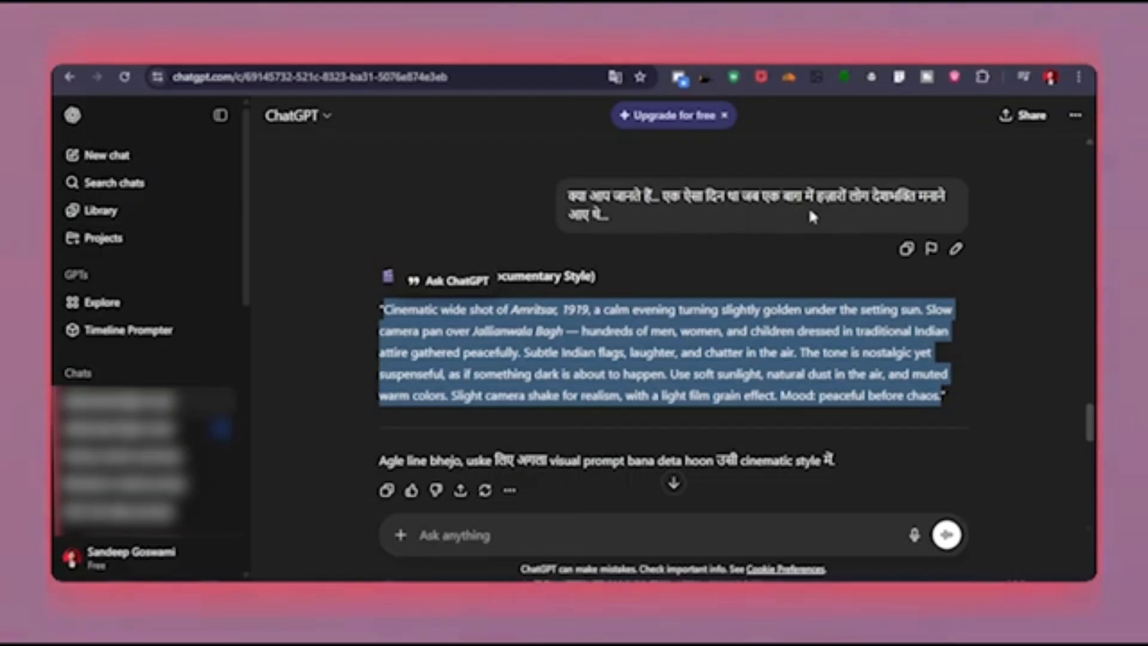
pyautogui.hotkey('alt', 'Tab')
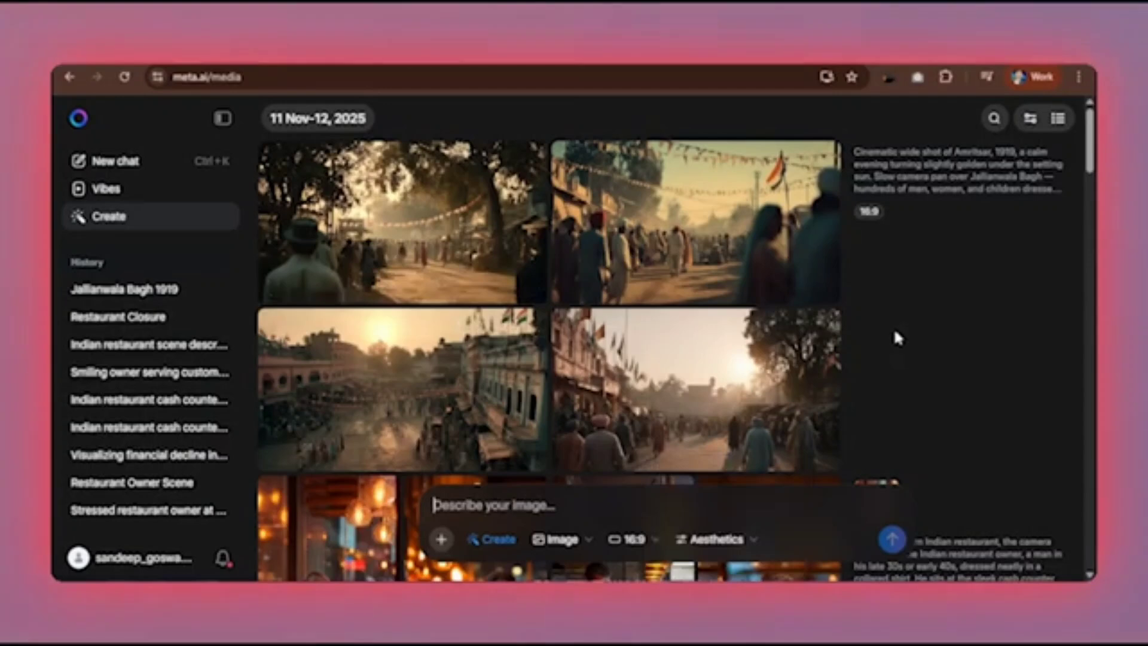
# Animate the generated images of the flag-lined street and the town square at sunset, and download the square video.
pyautogui.moveTo(667, 264)
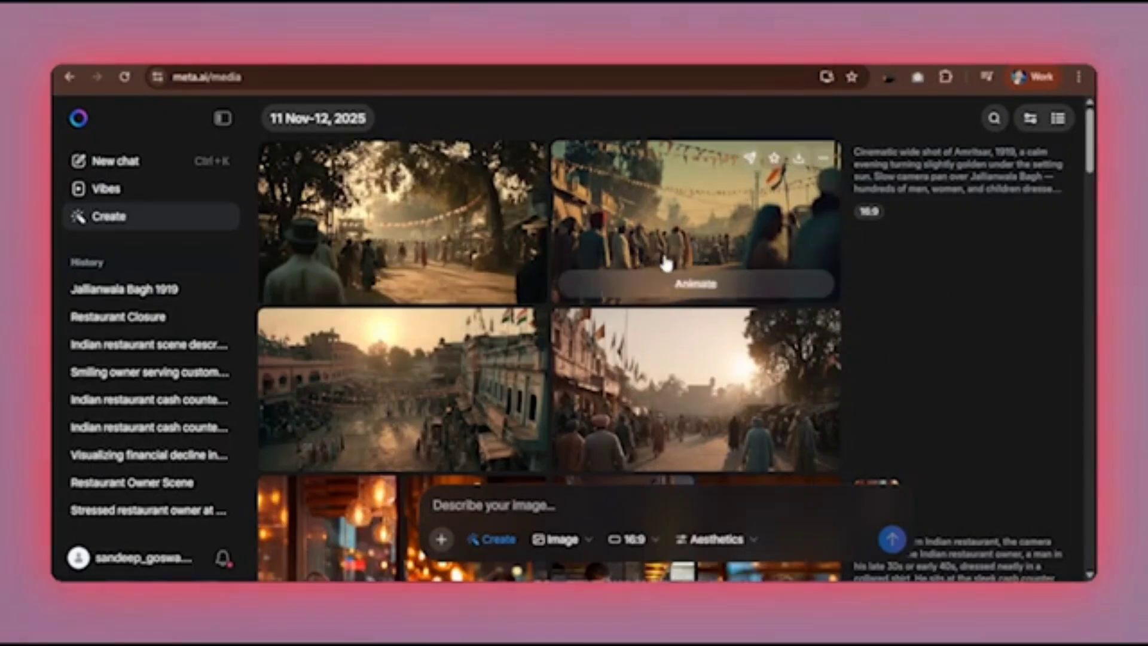
pyautogui.click(719, 287)
pyautogui.scroll(-1, 682, 366)
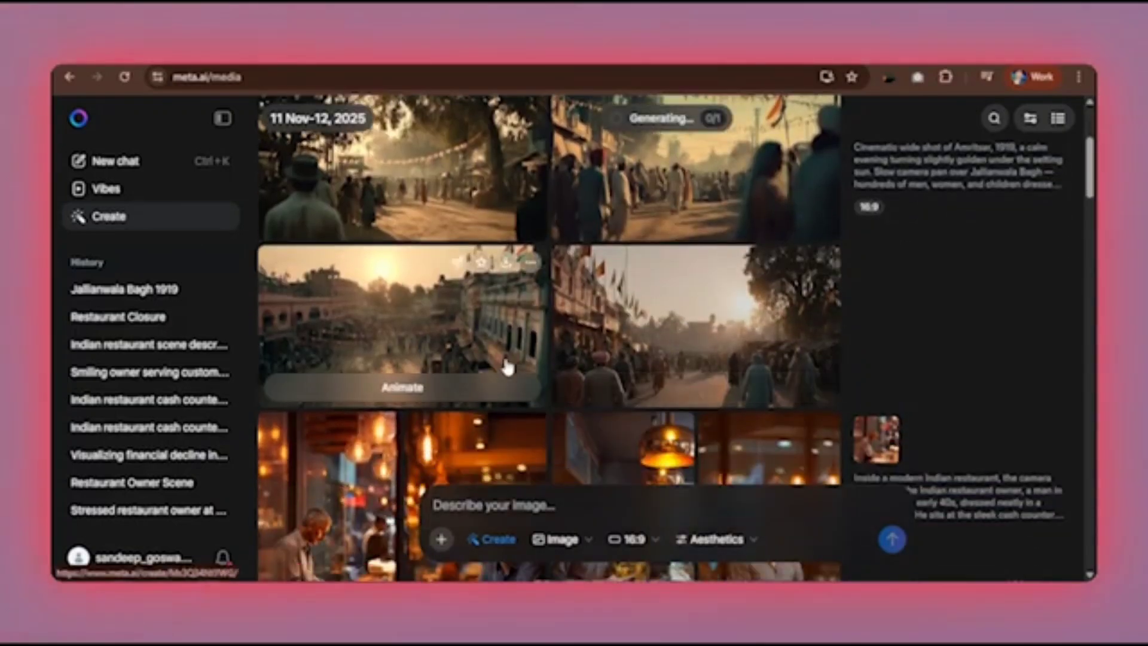
pyautogui.scroll(1, 452, 380)
pyautogui.scroll(-1, 470, 395)
pyautogui.click(472, 401)
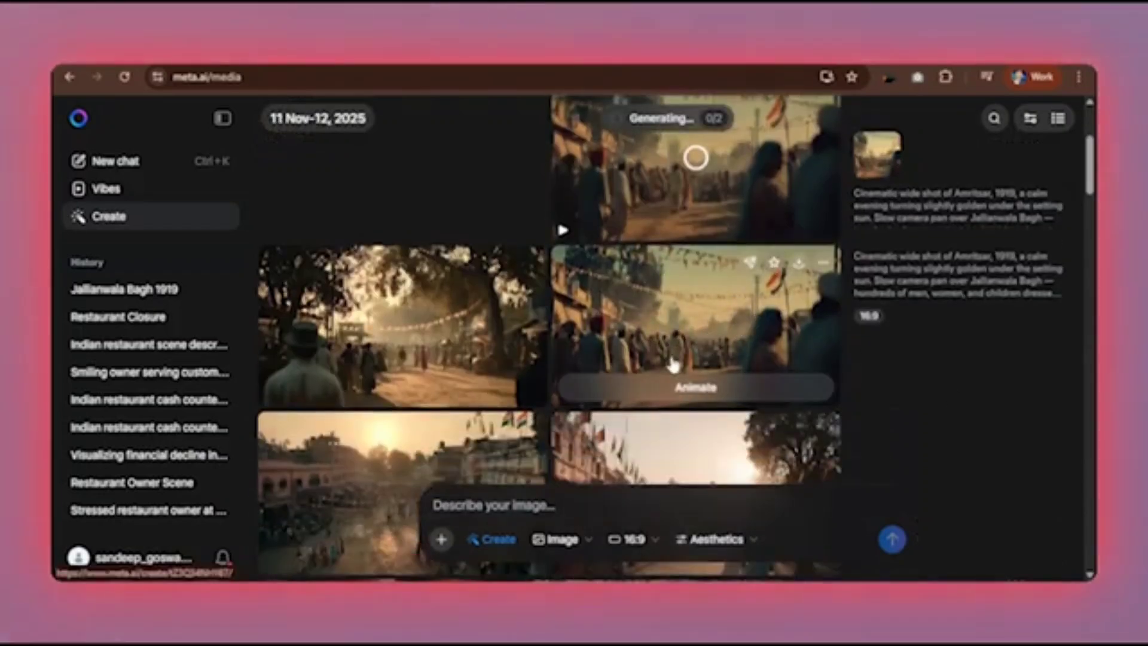
pyautogui.click(697, 389)
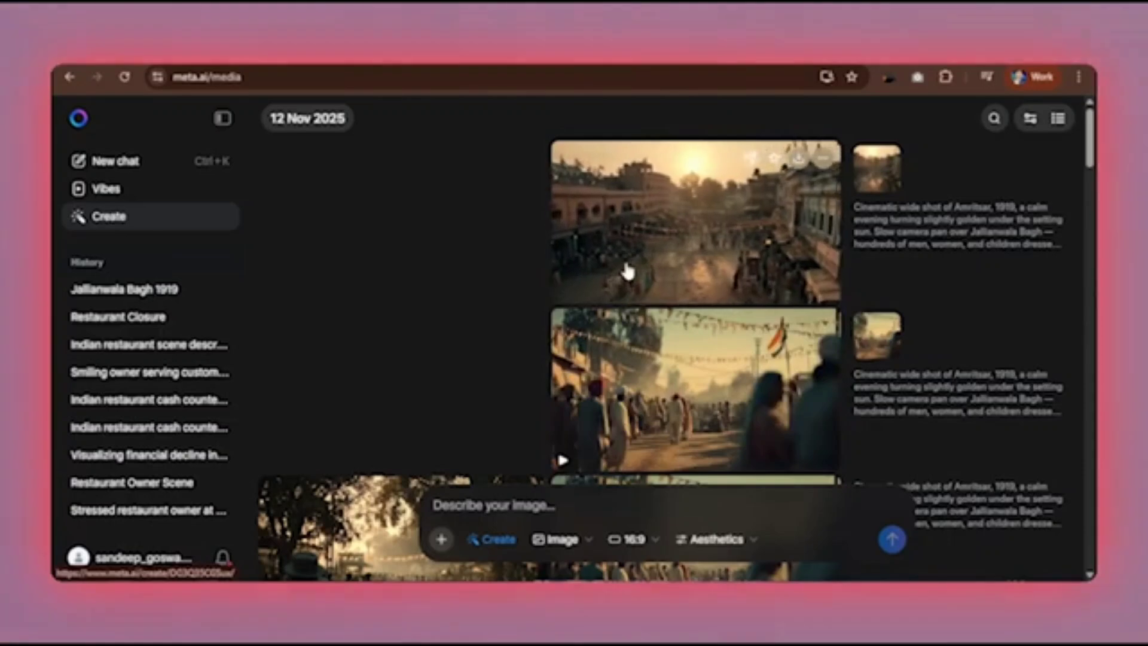
pyautogui.click(800, 162)
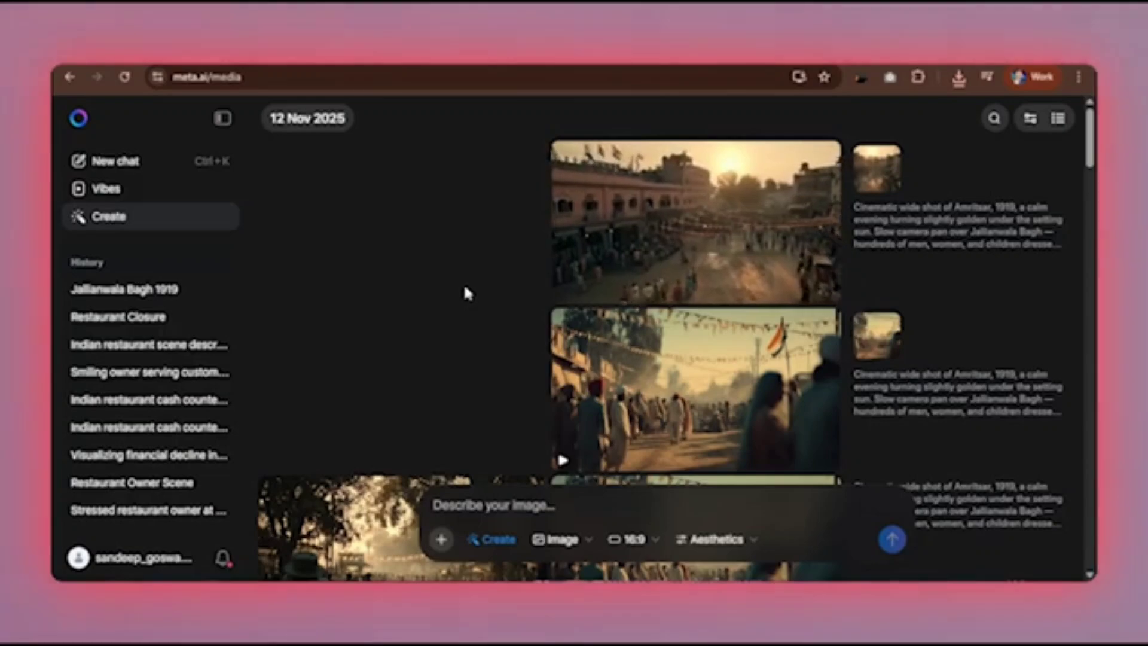
# Copy ChatGPT's second visual prompt, the transition to chilling silence, and generate 16:9 images from it in Meta AI.
pyautogui.hotkey('alt', 'Tab')
pyautogui.scroll(-3, 338, 242)
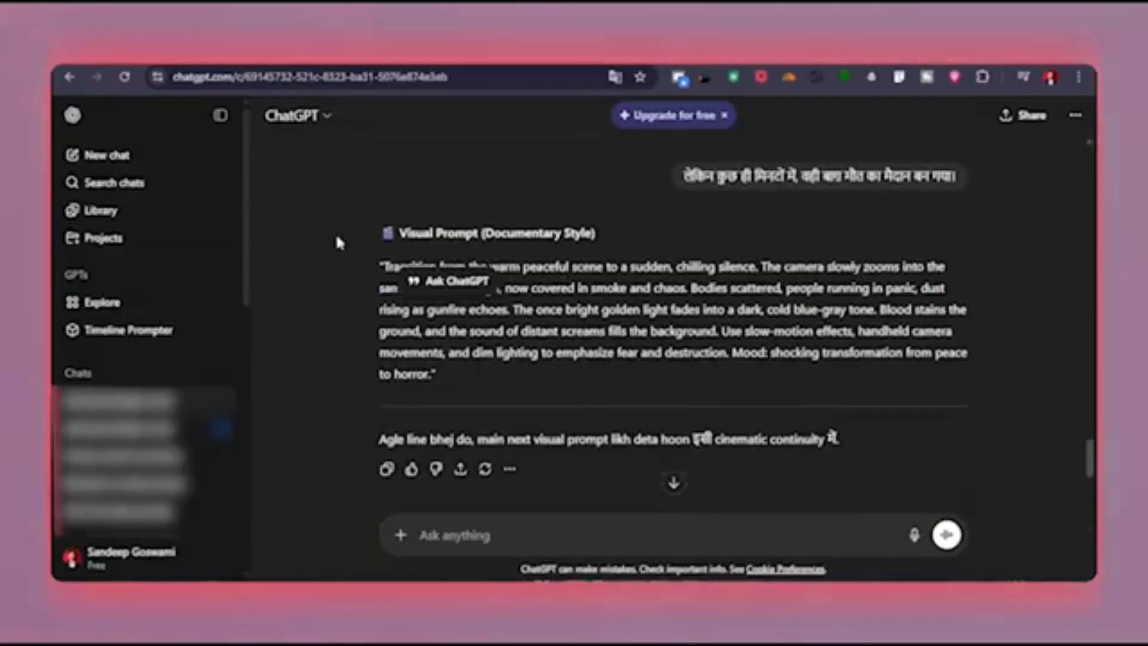
pyautogui.moveTo(381, 266); pyautogui.dragTo(526, 372)
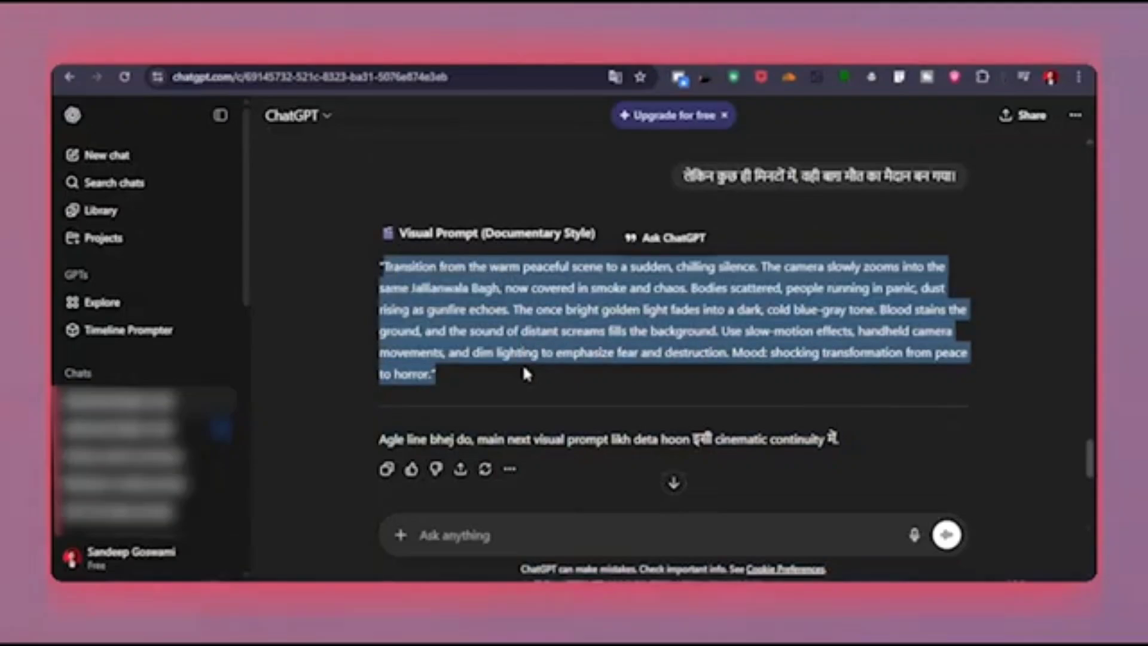
pyautogui.hotkey('ctrl', 'c')
pyautogui.hotkey('alt', 'Tab')
pyautogui.hotkey('ctrl', 'v')
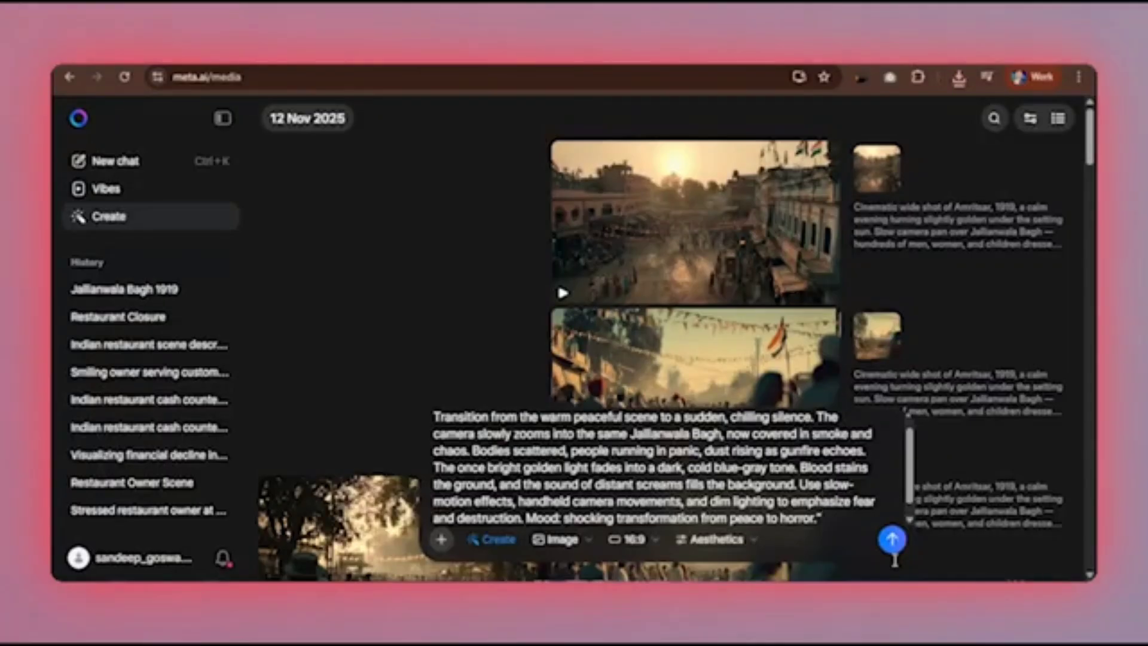
pyautogui.click(900, 539)
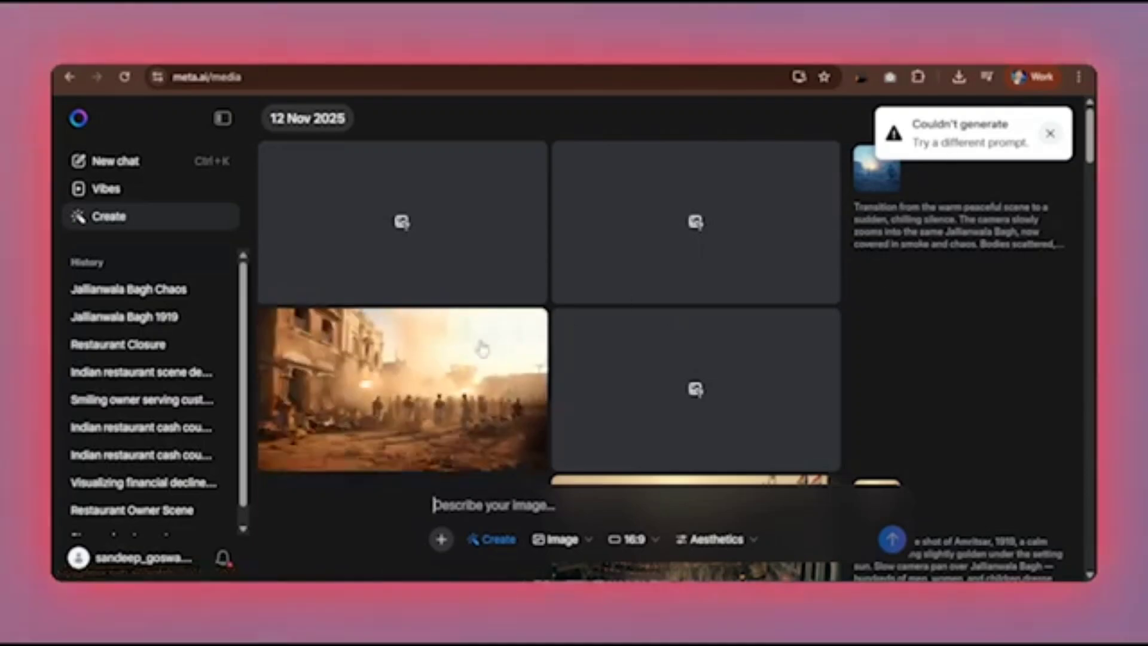
pyautogui.scroll(-5, 935, 308)
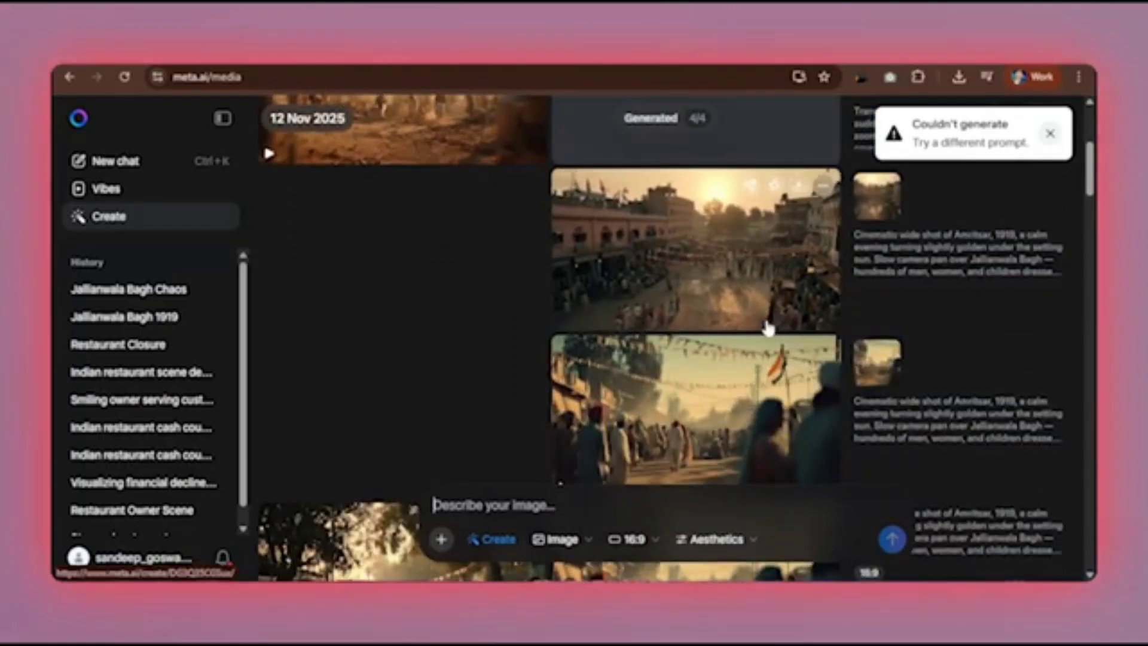
pyautogui.scroll(2, 742, 308)
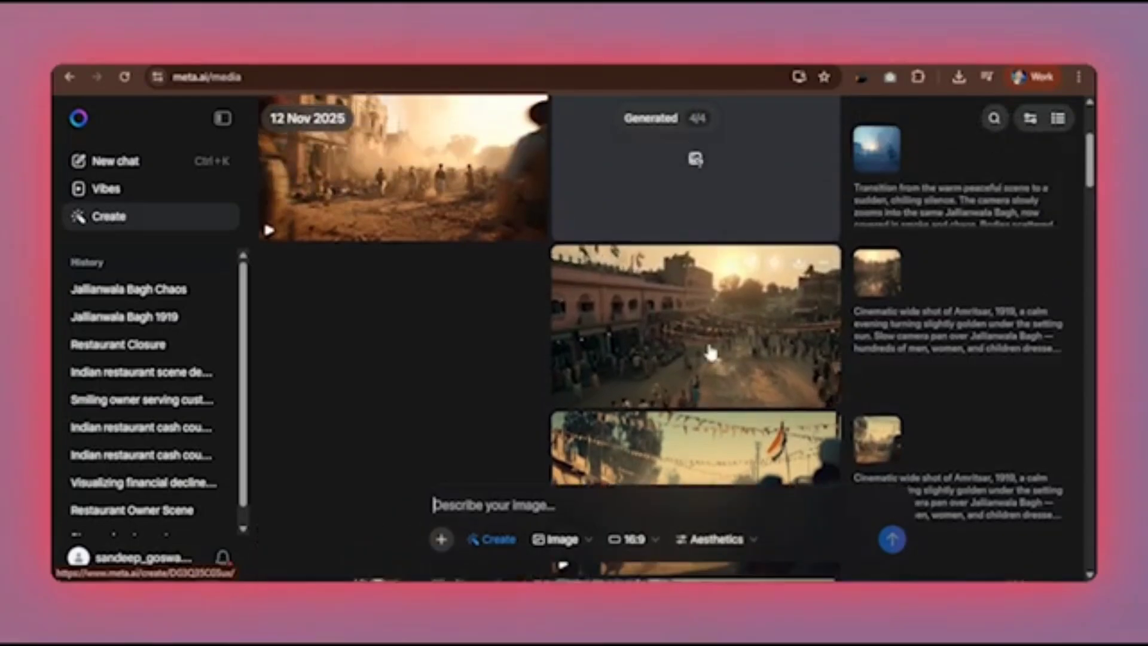
pyautogui.scroll(-1, 709, 354)
pyautogui.scroll(1, 686, 374)
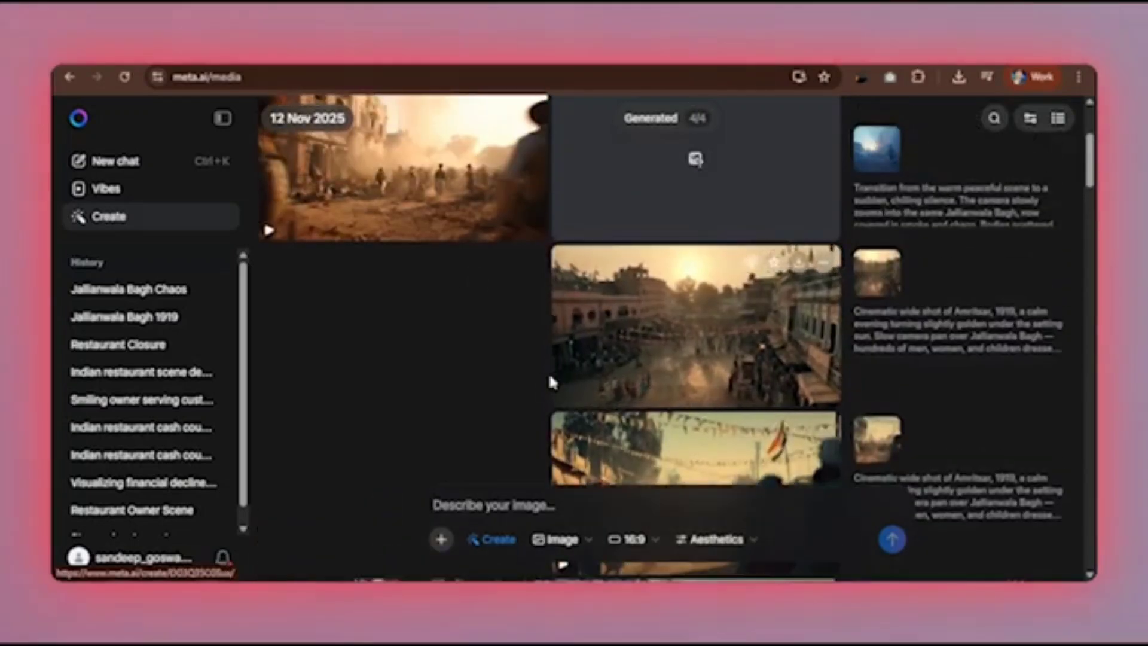
pyautogui.scroll(-1, 527, 377)
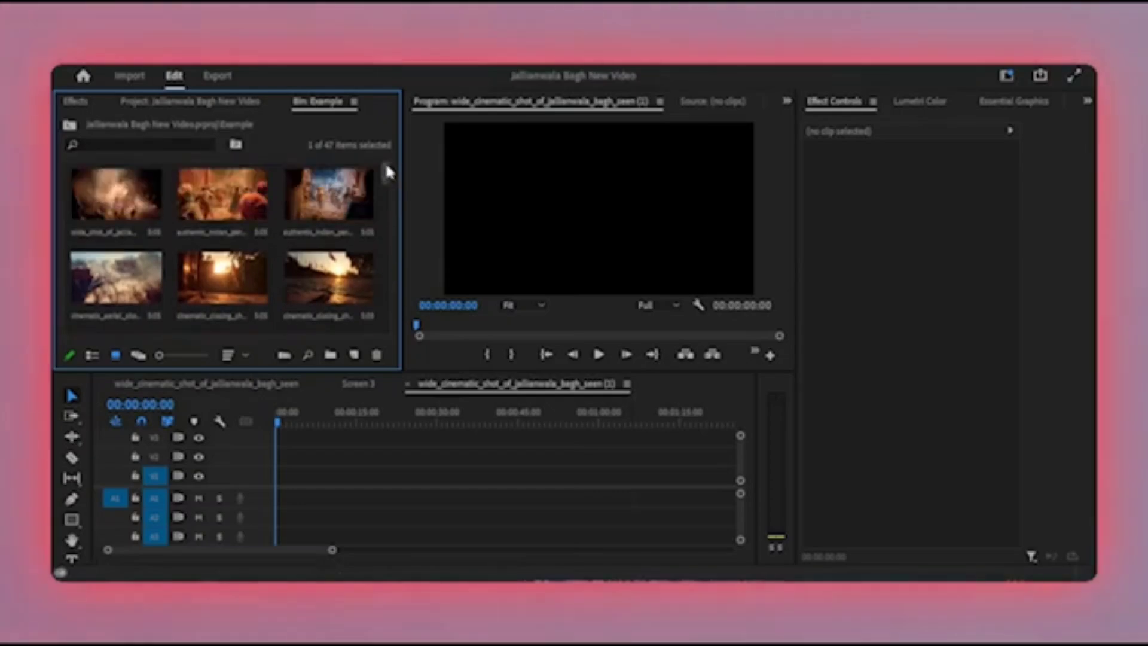
# In Premiere Pro, place the Voice 1 narration at the start of track A1 and play its opening seconds.
pyautogui.moveTo(382, 170); pyautogui.dragTo(403, 317)
pyautogui.moveTo(116, 284); pyautogui.dragTo(281, 501)
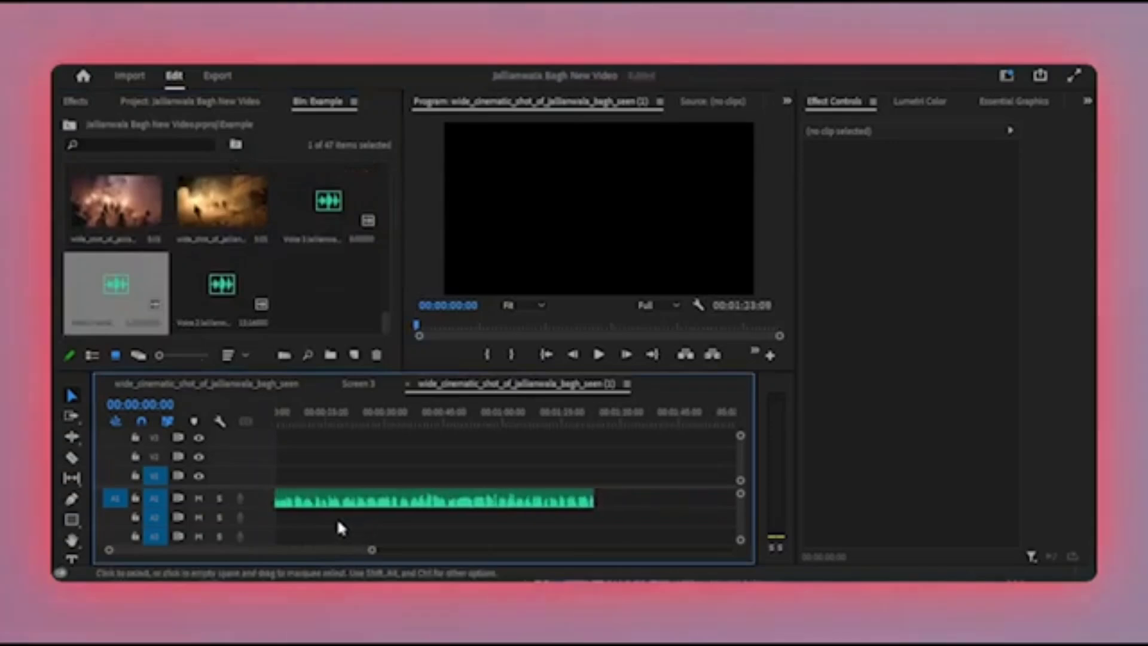
pyautogui.press('space')
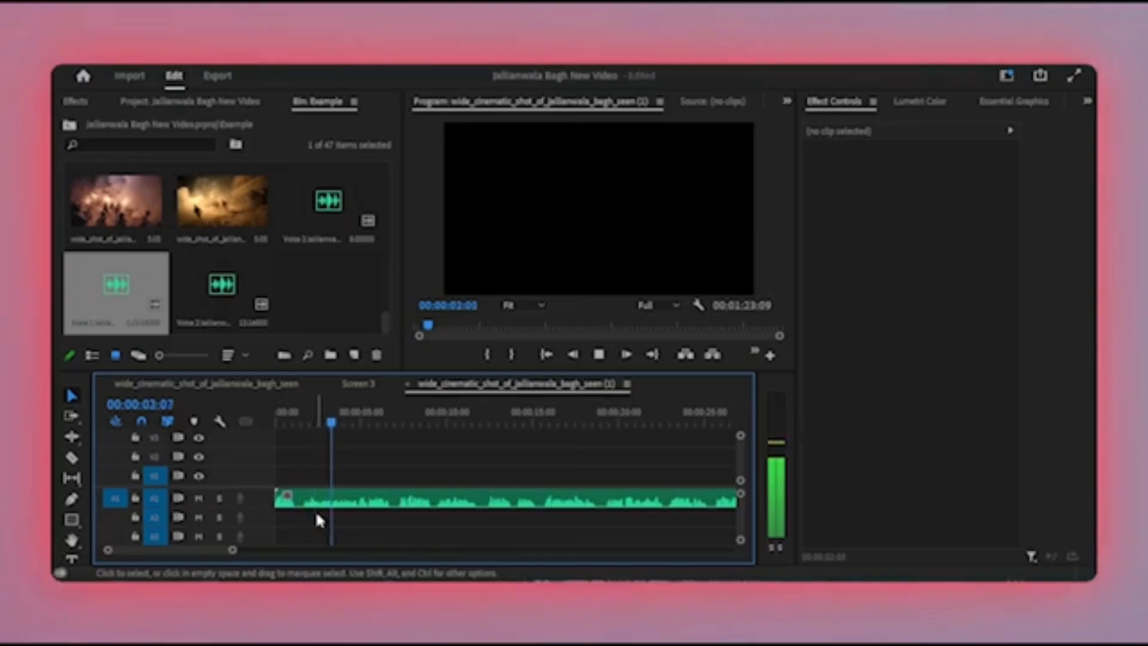
pyautogui.click(315, 512)
pyautogui.press('space')
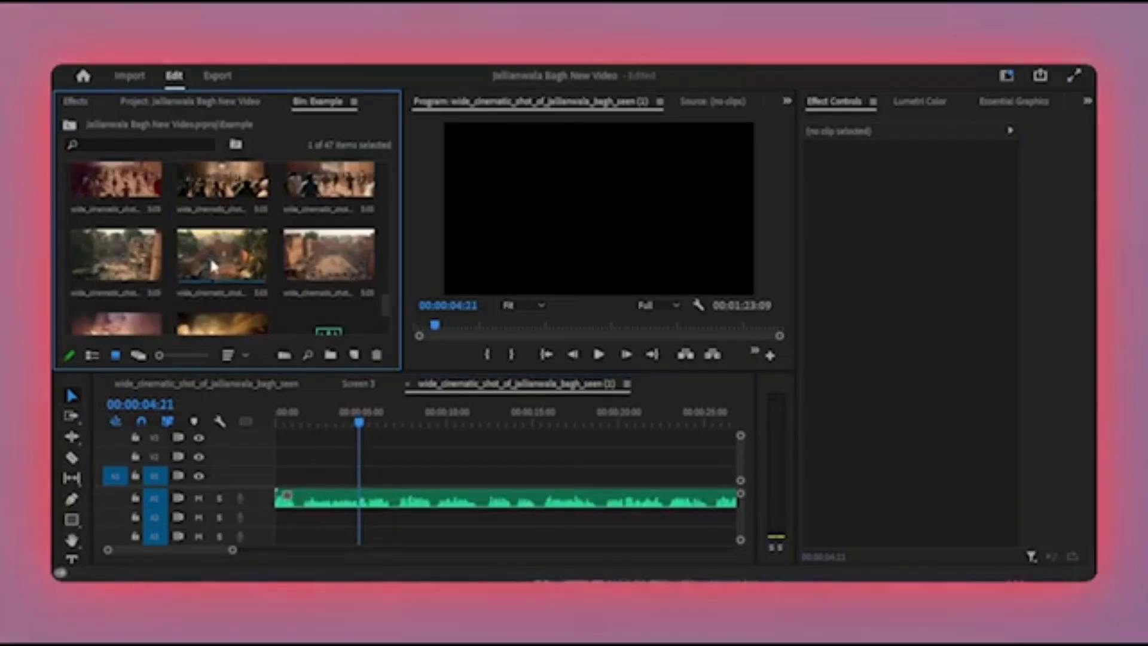
# Place the aerial crowd shot with the red brick gate at the start of V1 and cut off everything after 00:00:02:15.
pyautogui.moveTo(212, 253); pyautogui.dragTo(284, 483)
pyautogui.press('Home')
pyautogui.press('space')
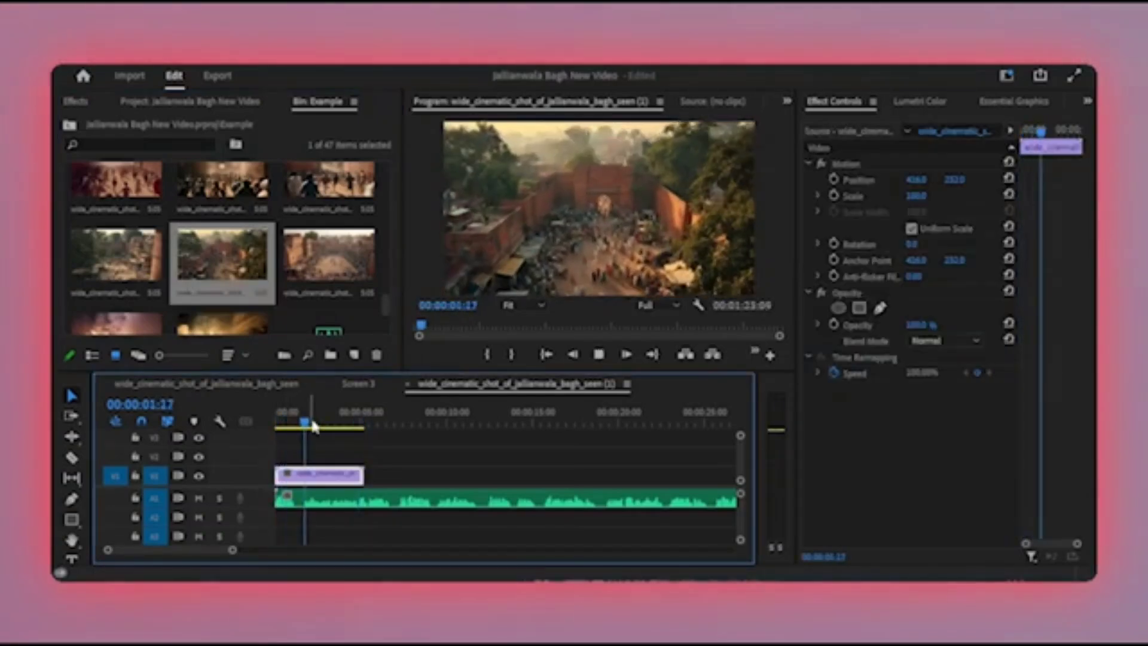
pyautogui.press('space')
pyautogui.hotkey('ctrl', 'k')
pyautogui.click(339, 479)
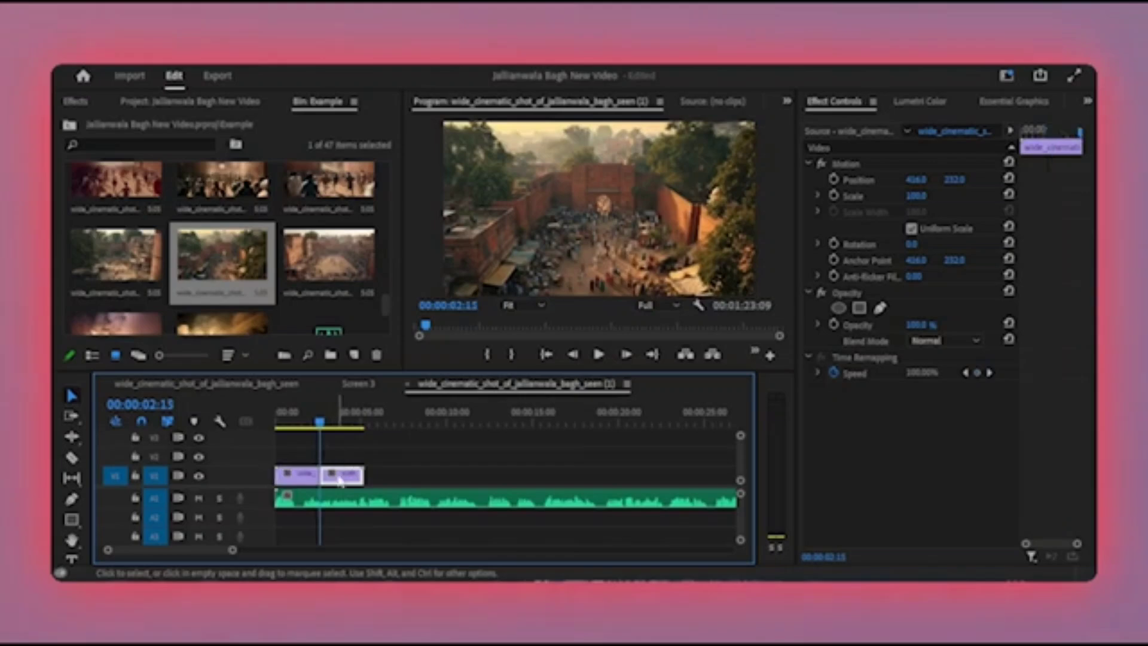
pyautogui.press('Delete')
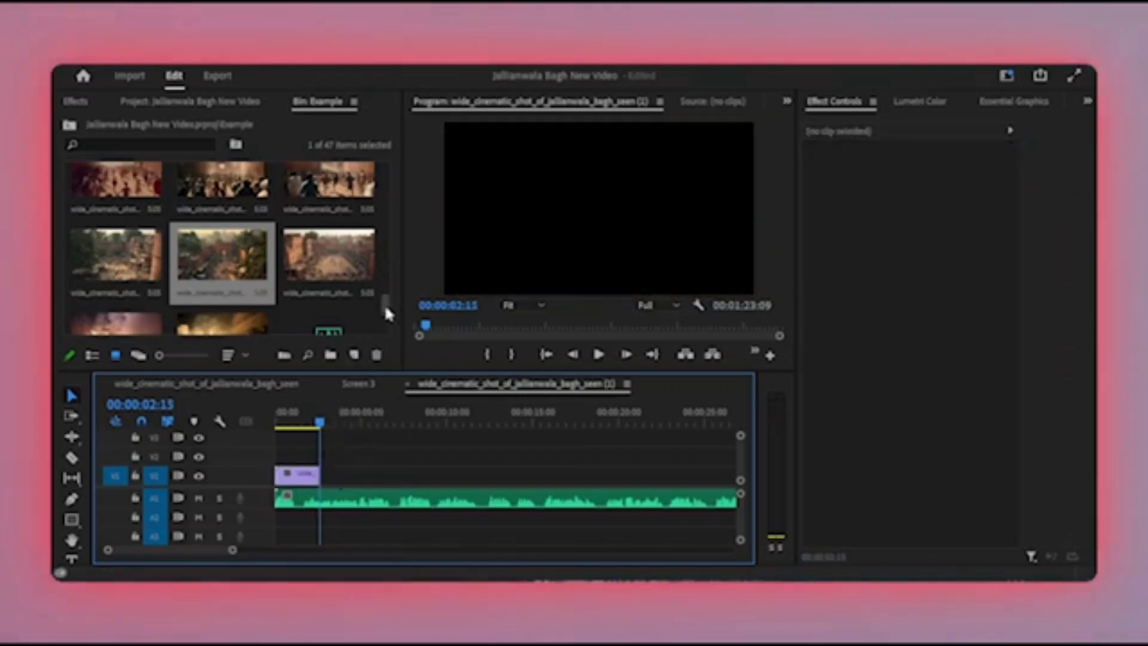
# Add the sunset town square clip and then the flag-lined street clip after the opening shot on V1.
pyautogui.moveTo(386, 305); pyautogui.dragTo(386, 218)
pyautogui.moveTo(313, 270); pyautogui.dragTo(323, 478)
pyautogui.moveTo(321, 419); pyautogui.dragTo(361, 414)
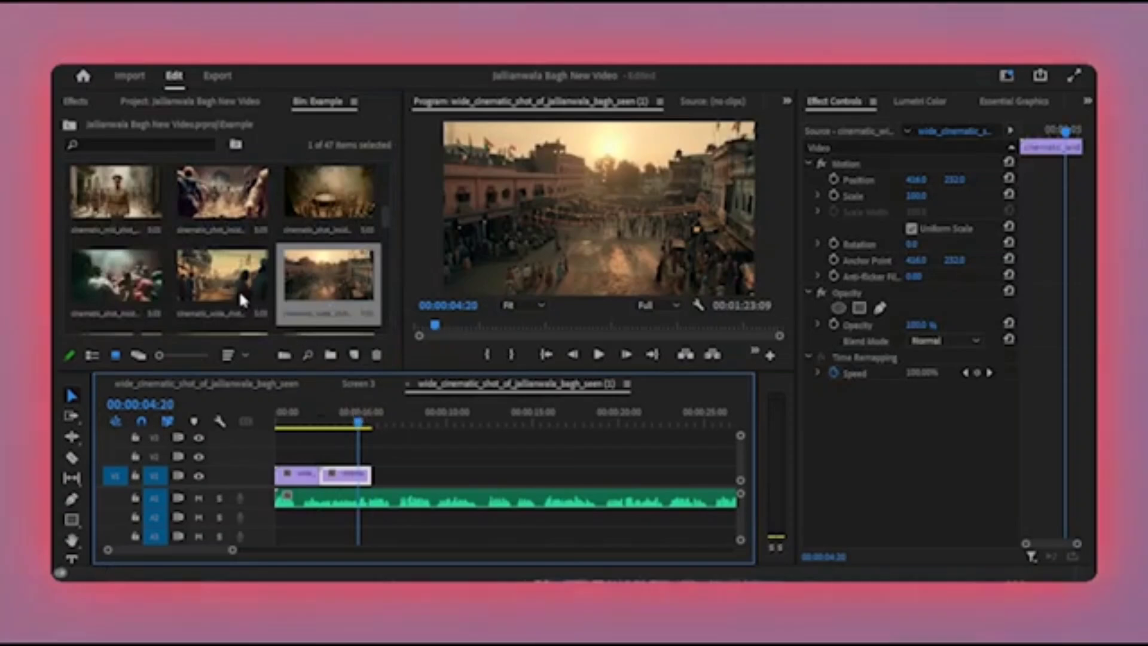
pyautogui.moveTo(239, 290); pyautogui.dragTo(379, 479)
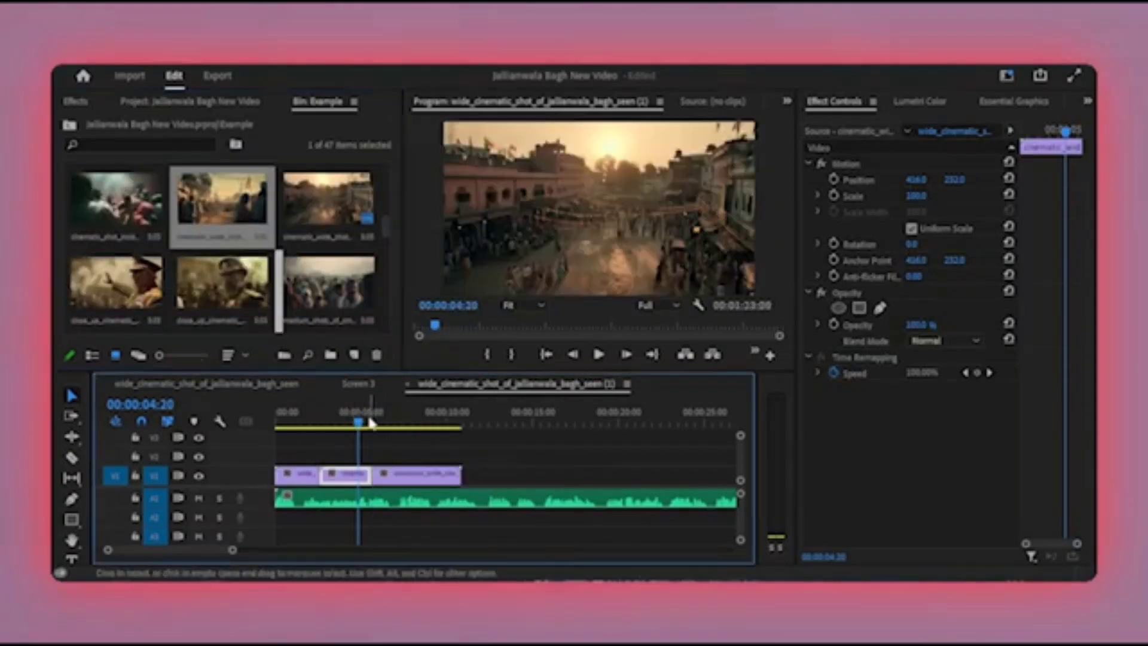
# Play the flag-lined street clip against the narration, then cut it at about 00:00:07 on V1 and remove the rest.
pyautogui.press('space')
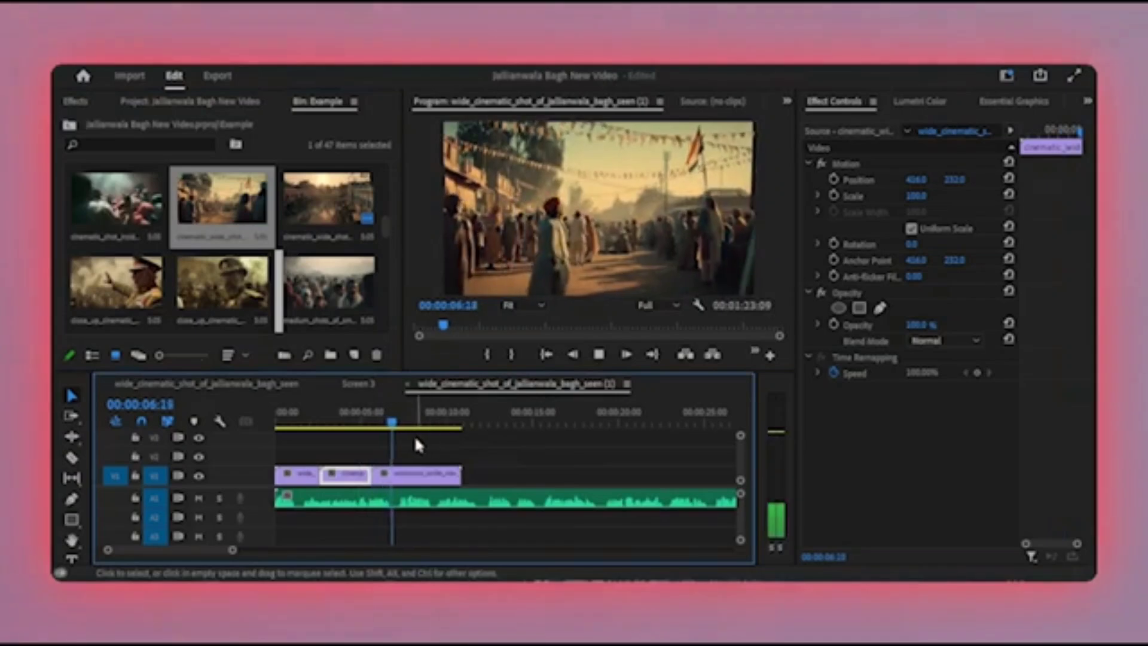
pyautogui.press('space')
pyautogui.press('space')
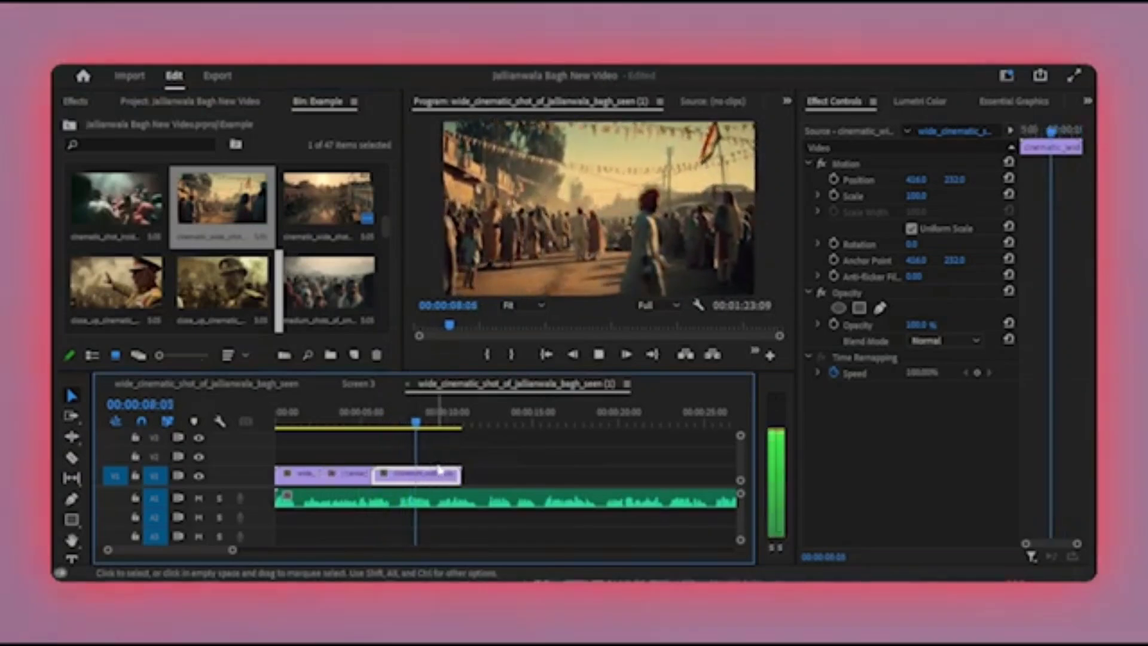
pyautogui.press('space')
pyautogui.press('c')
pyautogui.click(402, 476)
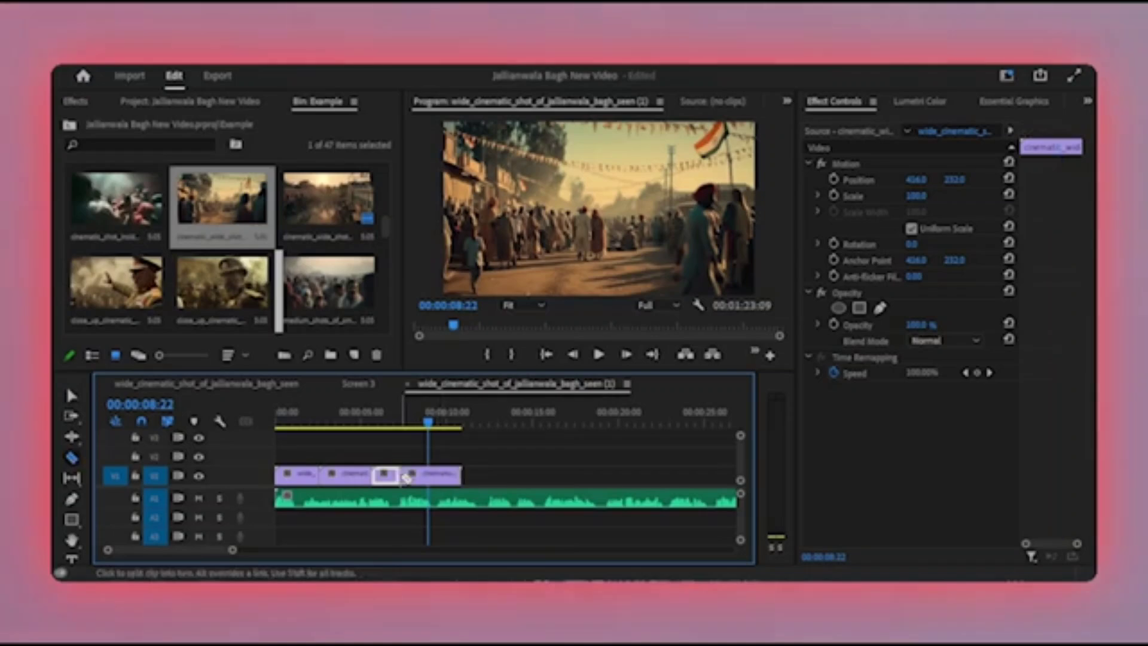
pyautogui.press('v')
pyautogui.click(436, 479)
pyautogui.press('Delete')
pyautogui.moveTo(391, 424); pyautogui.dragTo(386, 423)
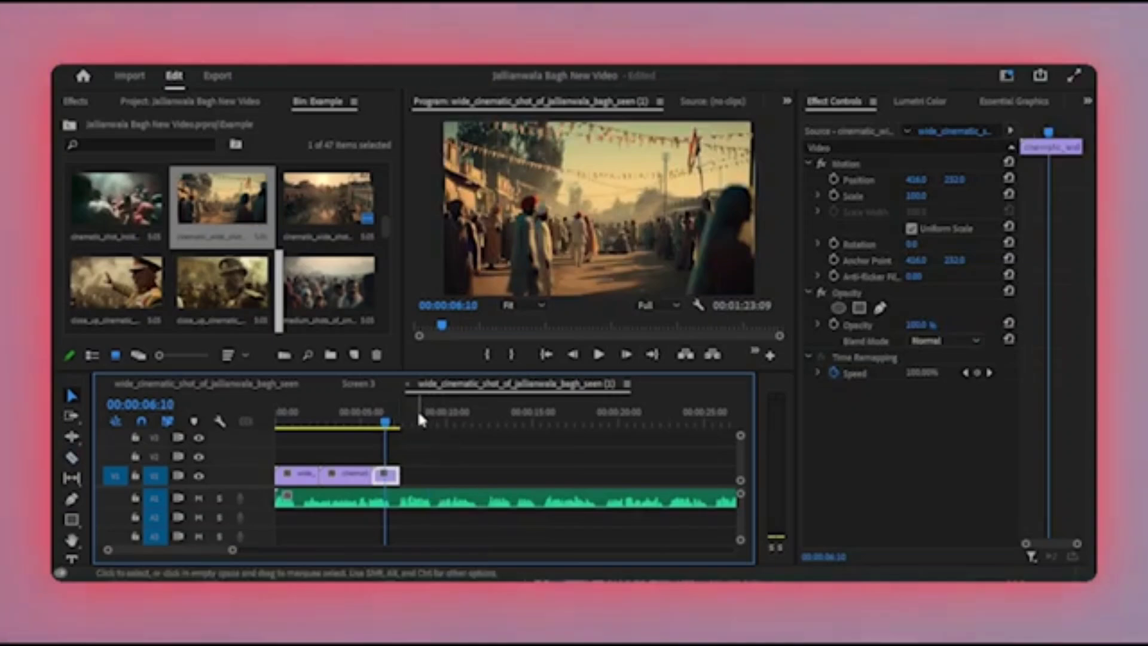
# Switch to the finished wide_cinematic_shot_of_jallianwala_bagh_seen sequence and examine its full video and audio track layout in an enlarged timeline.
pyautogui.moveTo(385, 226); pyautogui.dragTo(386, 260)
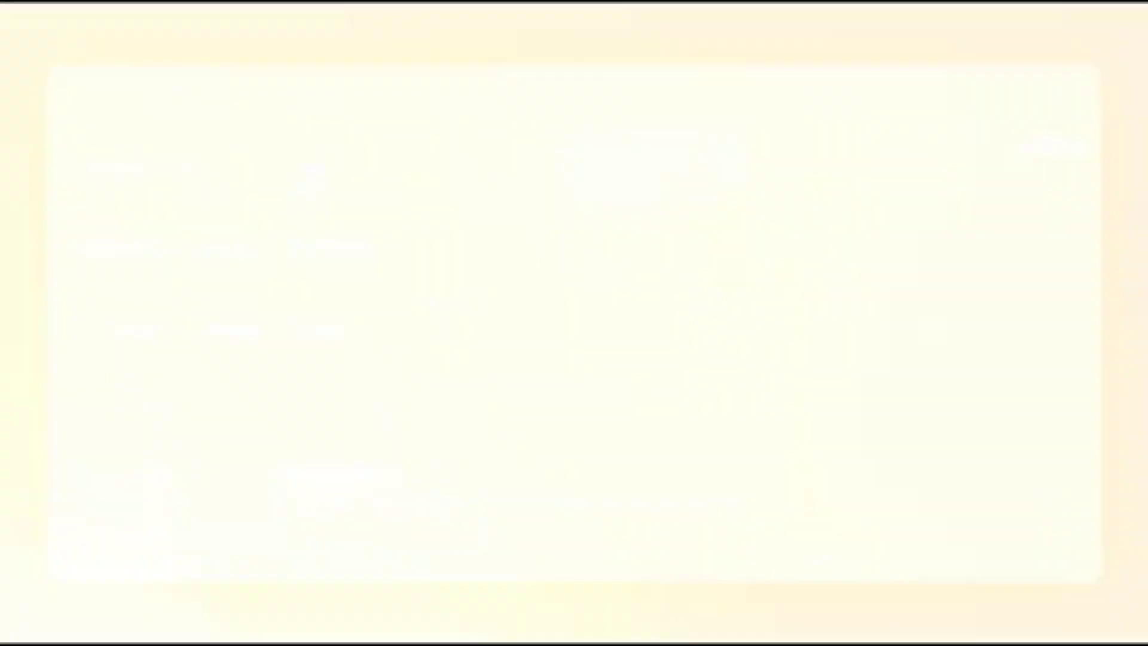
pyautogui.scroll(3, 326, 485)
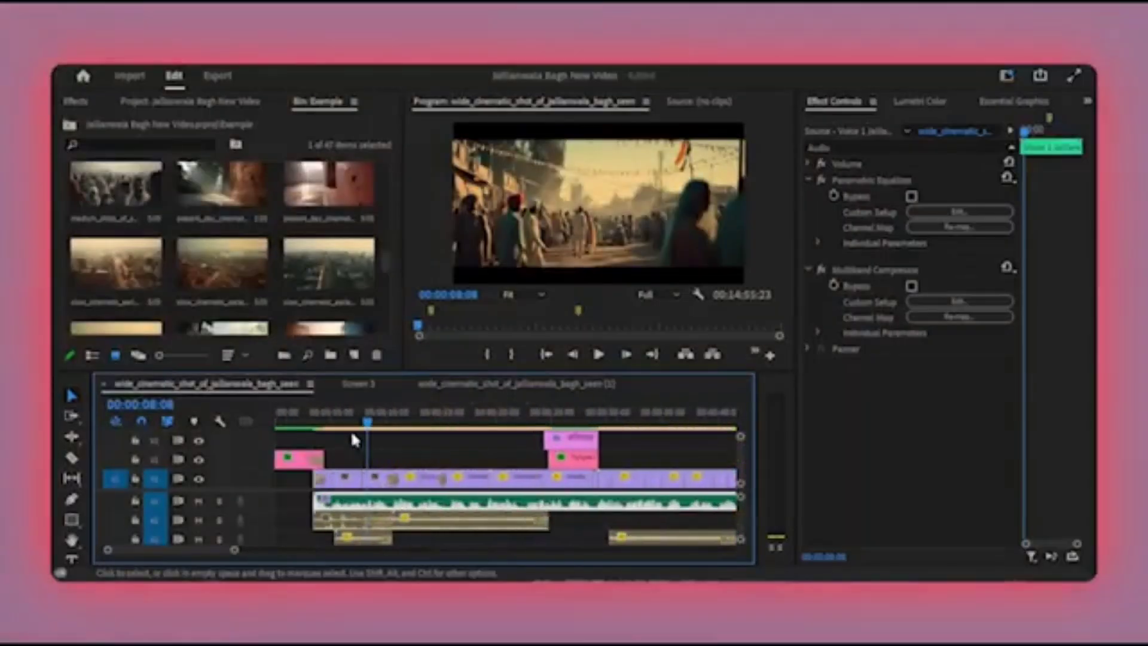
pyautogui.moveTo(341, 419); pyautogui.dragTo(336, 429)
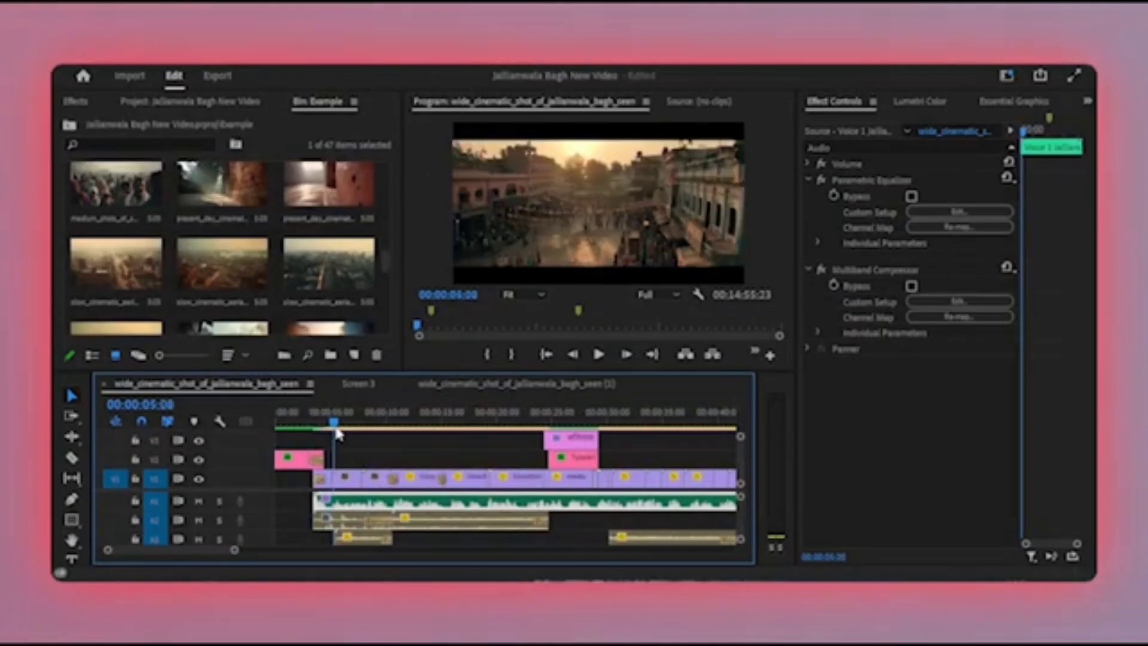
pyautogui.press('`')
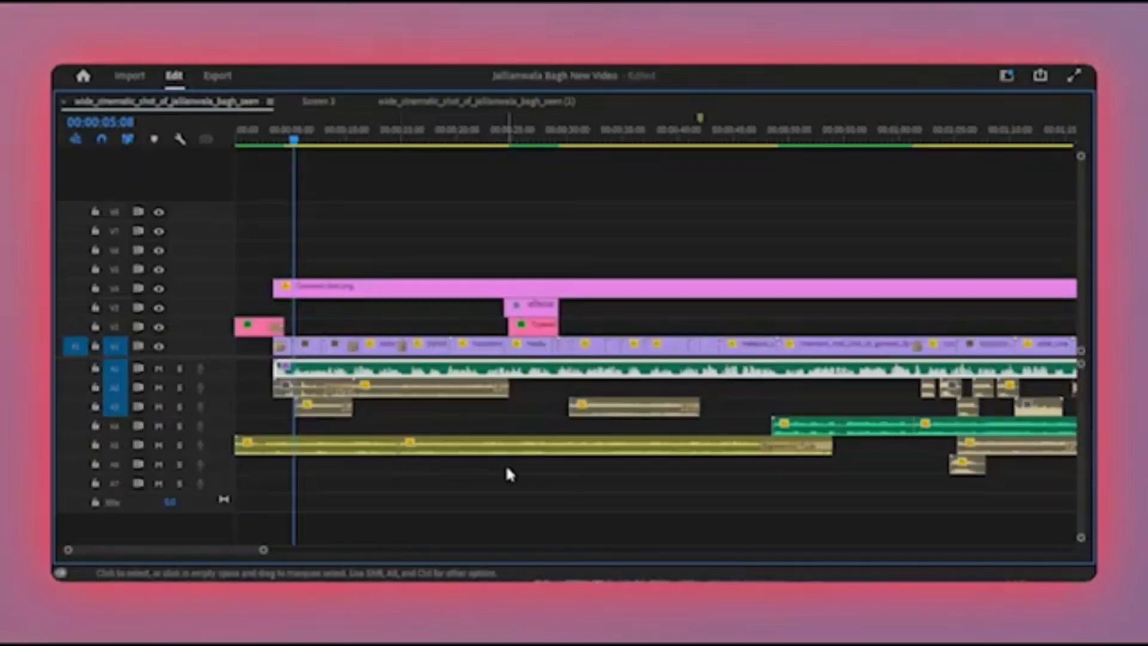
pyautogui.press('-')
pyautogui.press('-')
pyautogui.press('-')
pyautogui.hscroll(-3, 473, 470)
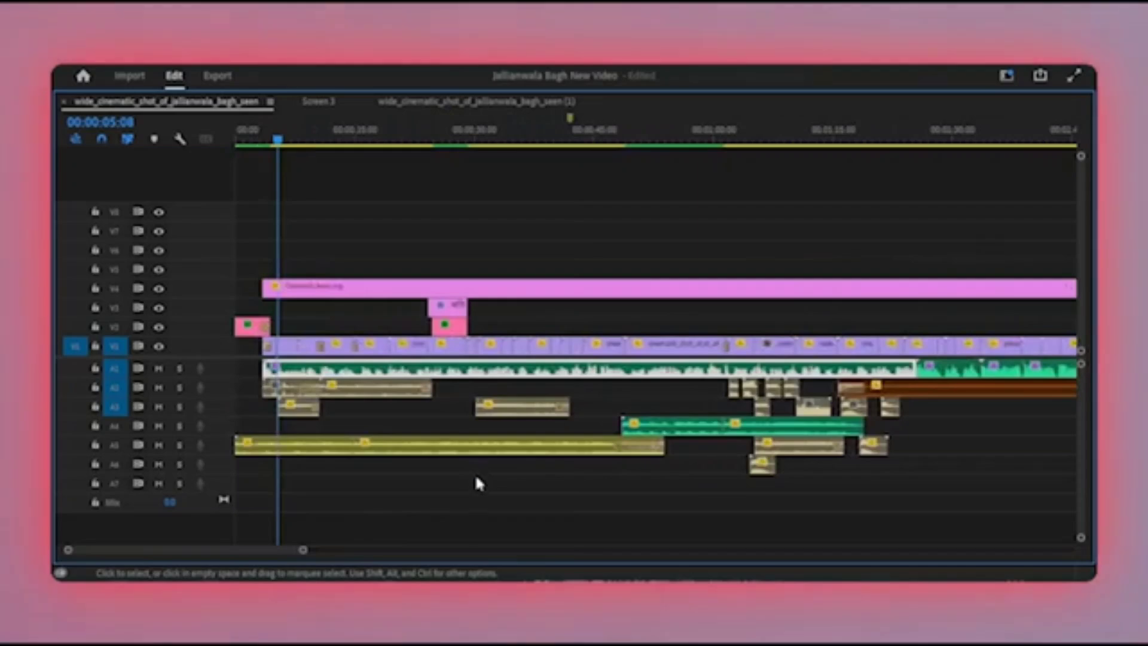
pyautogui.press('`')
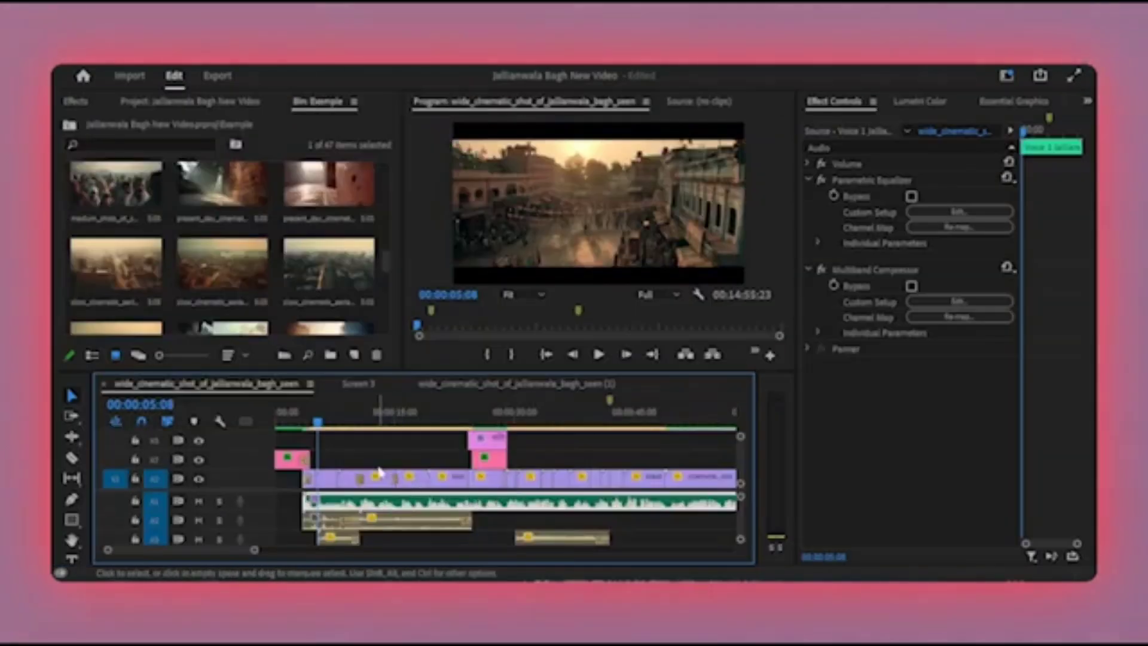
pyautogui.press('=')
pyautogui.press('=')
pyautogui.press('=')
pyautogui.press('=')
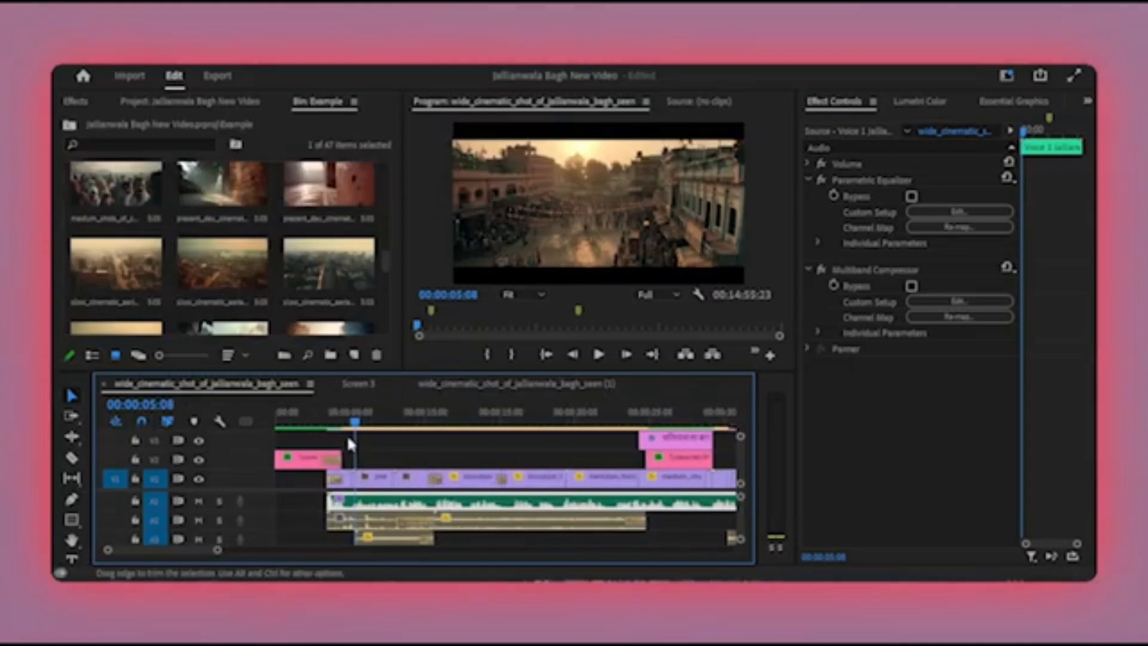
# Review the opening of the finished sequence, from the 13 अप्रैल 1919 title card through the first crowd and battle shots.
pyautogui.click(352, 420)
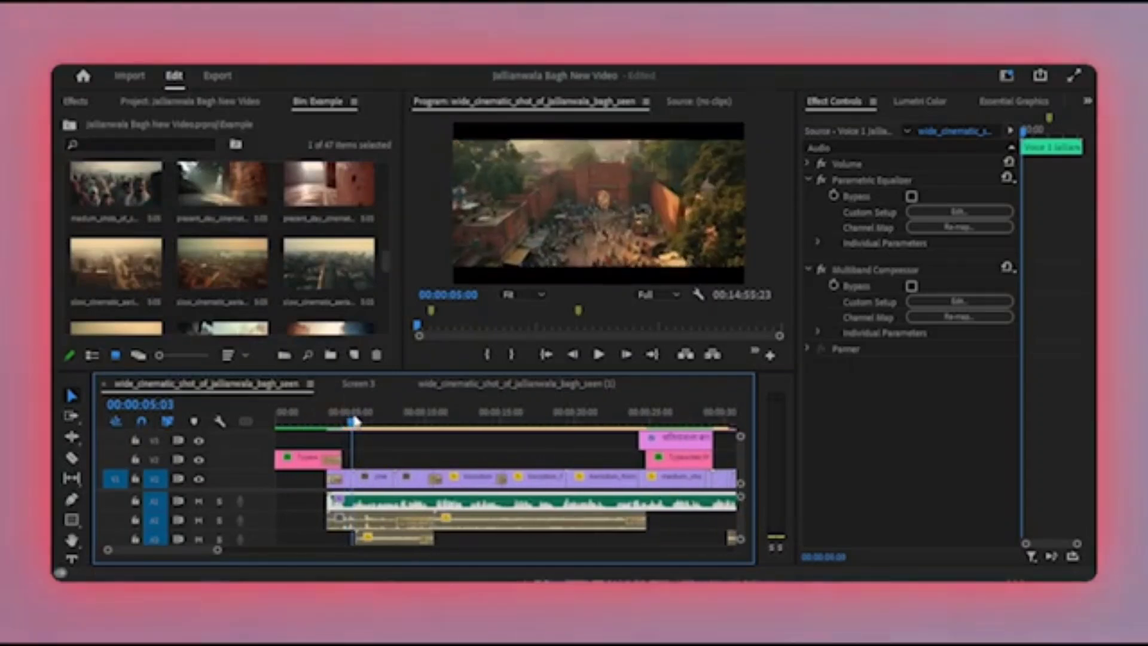
pyautogui.moveTo(354, 421); pyautogui.dragTo(469, 458)
pyautogui.scroll(3, 429, 438)
pyautogui.scroll(-3, 472, 463)
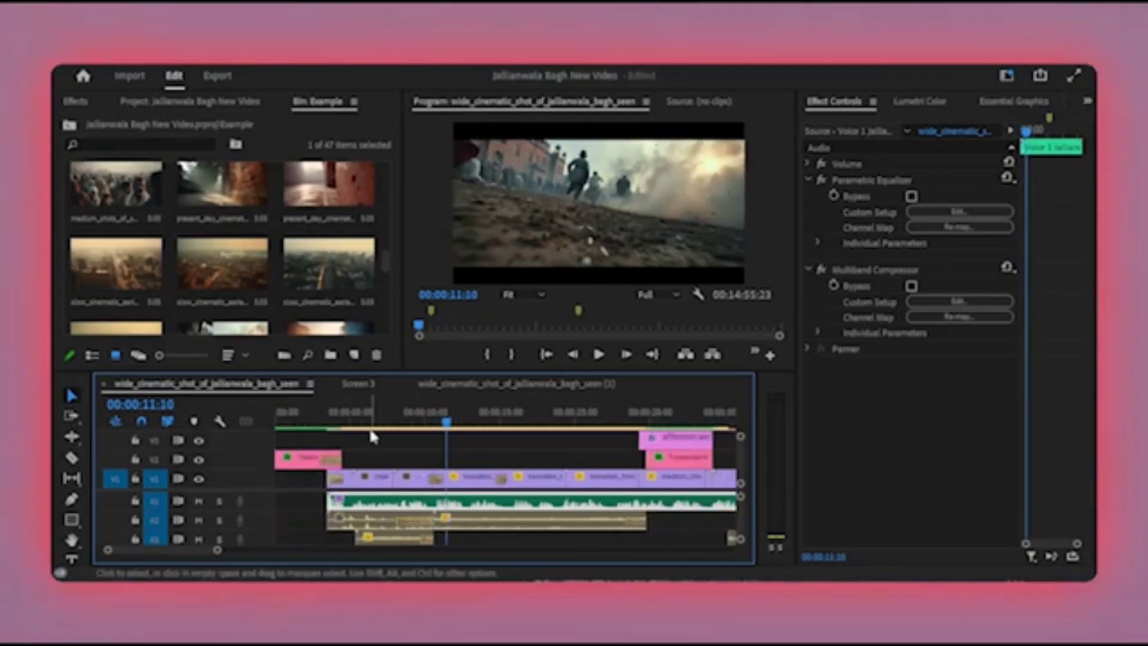
pyautogui.moveTo(308, 413)
pyautogui.mouseDown()
pyautogui.moveTo(280, 419)
pyautogui.moveTo(299, 417)
pyautogui.mouseUp()
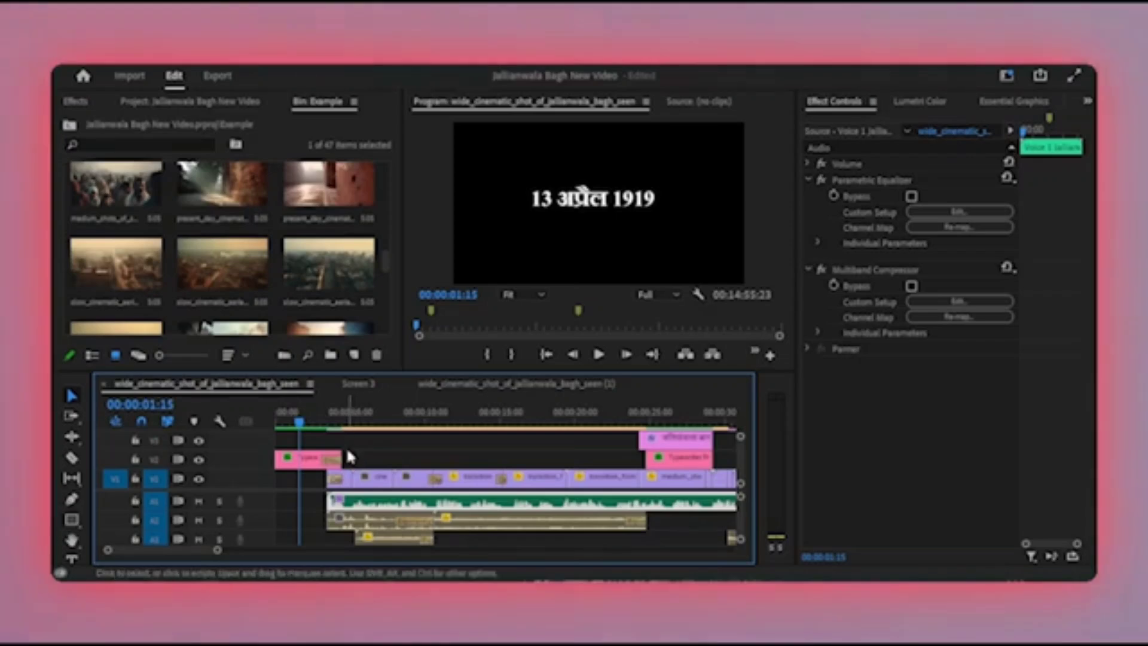
pyautogui.moveTo(314, 422); pyautogui.dragTo(360, 423)
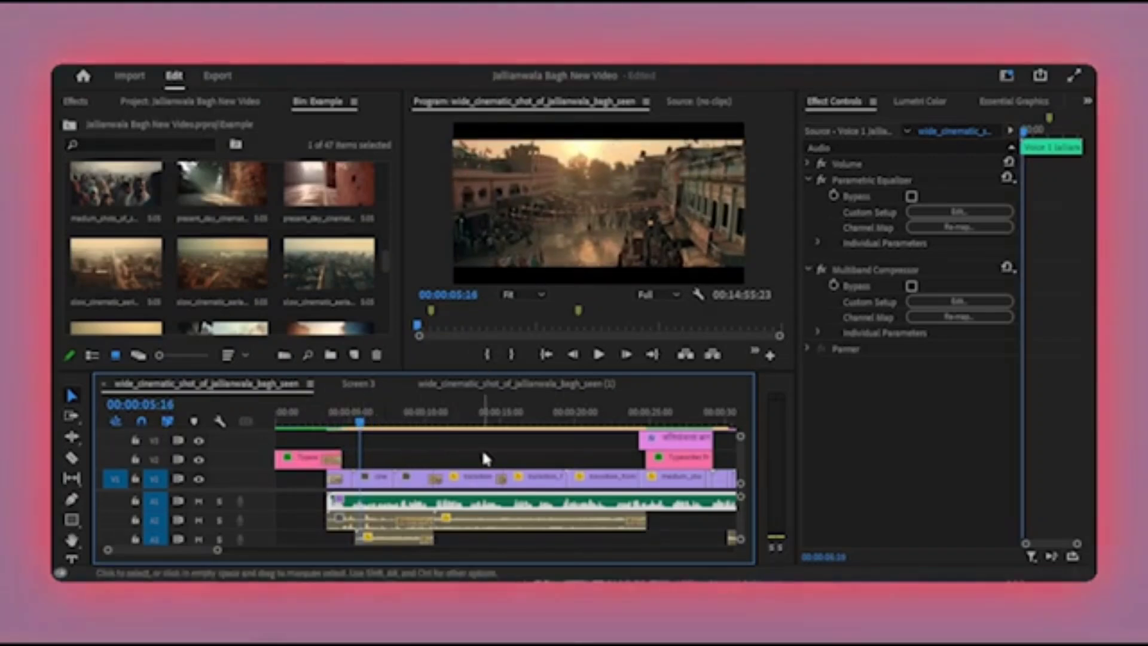
pyautogui.scroll(-1, 461, 504)
pyautogui.scroll(2, 464, 509)
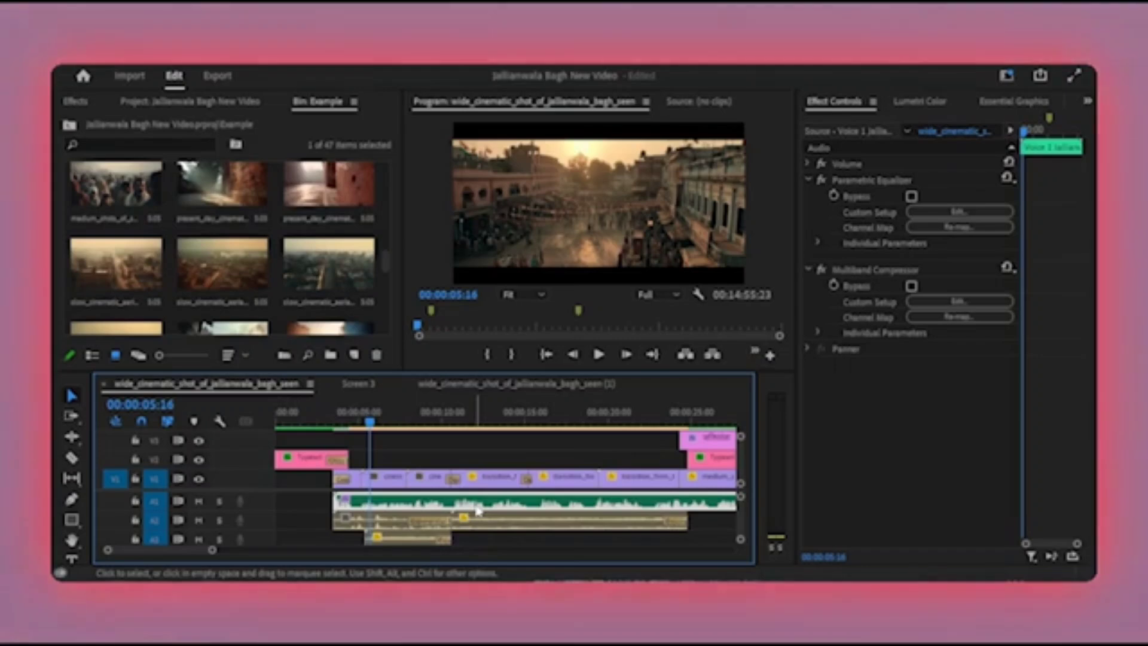
# Preview how the जलियांवाला बाग हत्याकांड title and the date text appear over the black-and-white crowd shot.
pyautogui.scroll(-5, 408, 537)
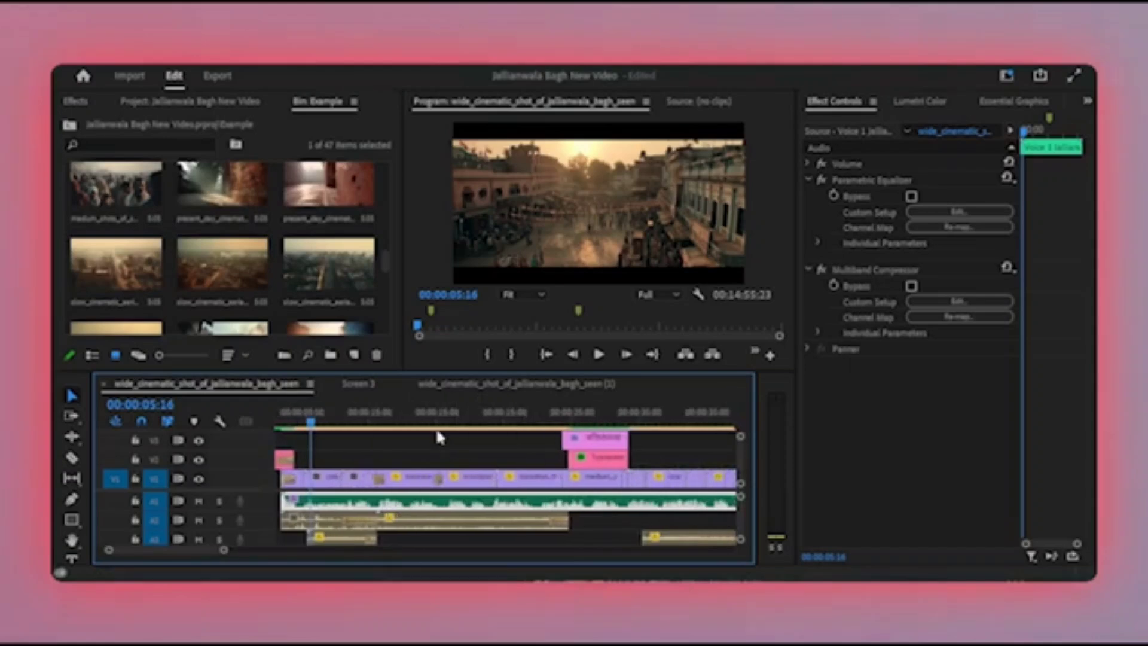
pyautogui.moveTo(422, 435); pyautogui.dragTo(547, 441)
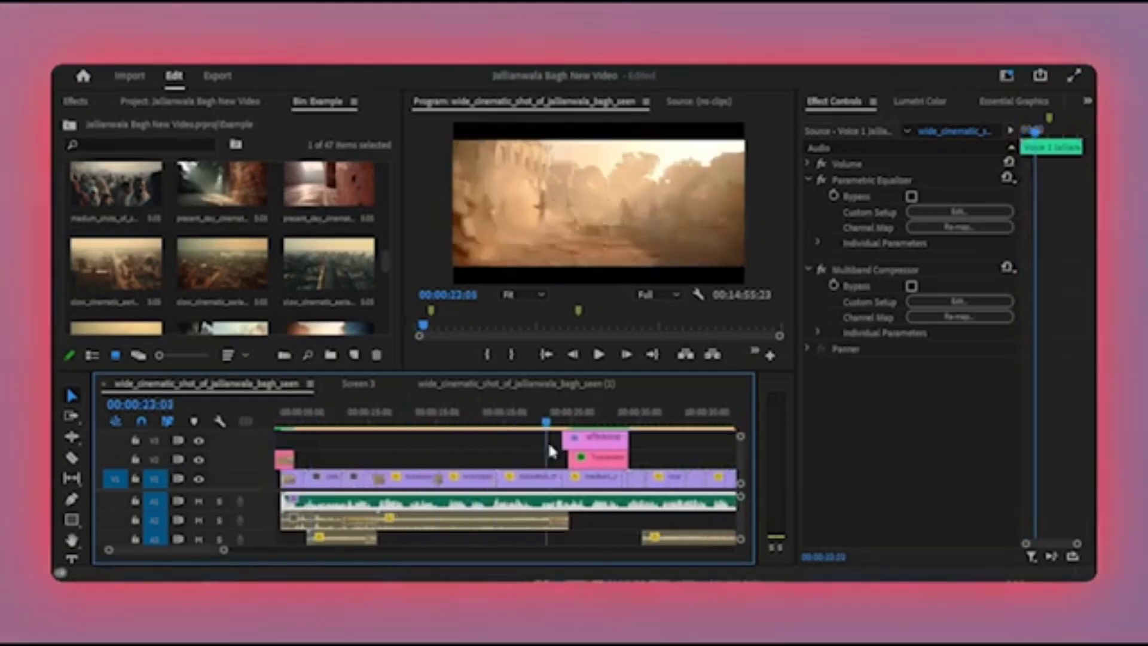
pyautogui.hscroll(2, 550, 445)
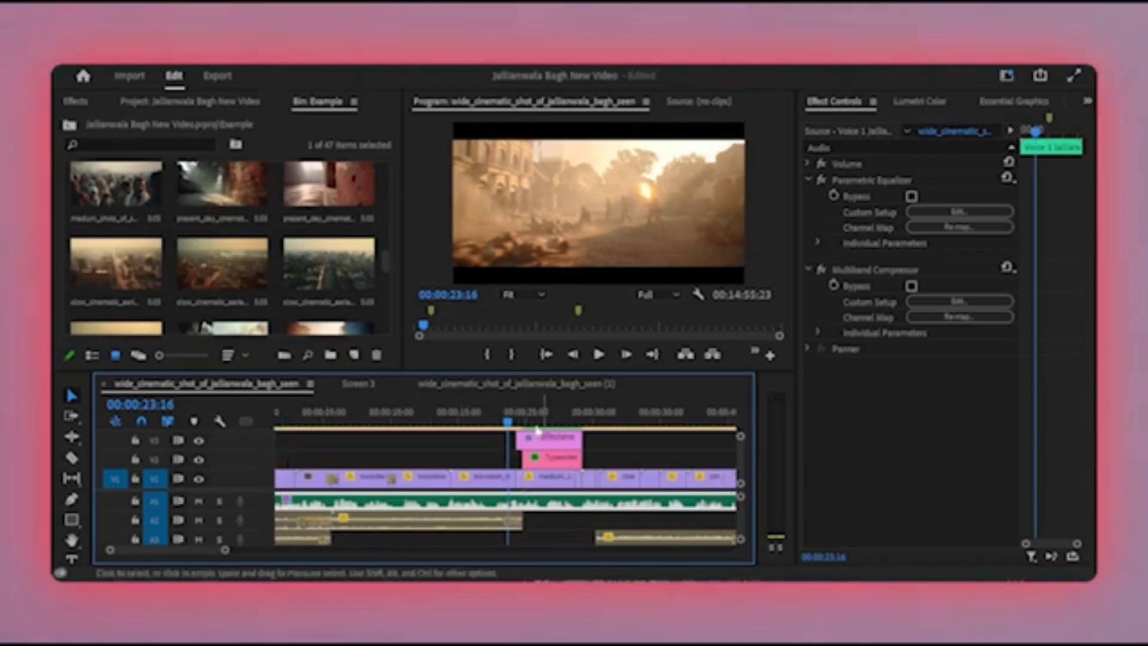
pyautogui.press('space')
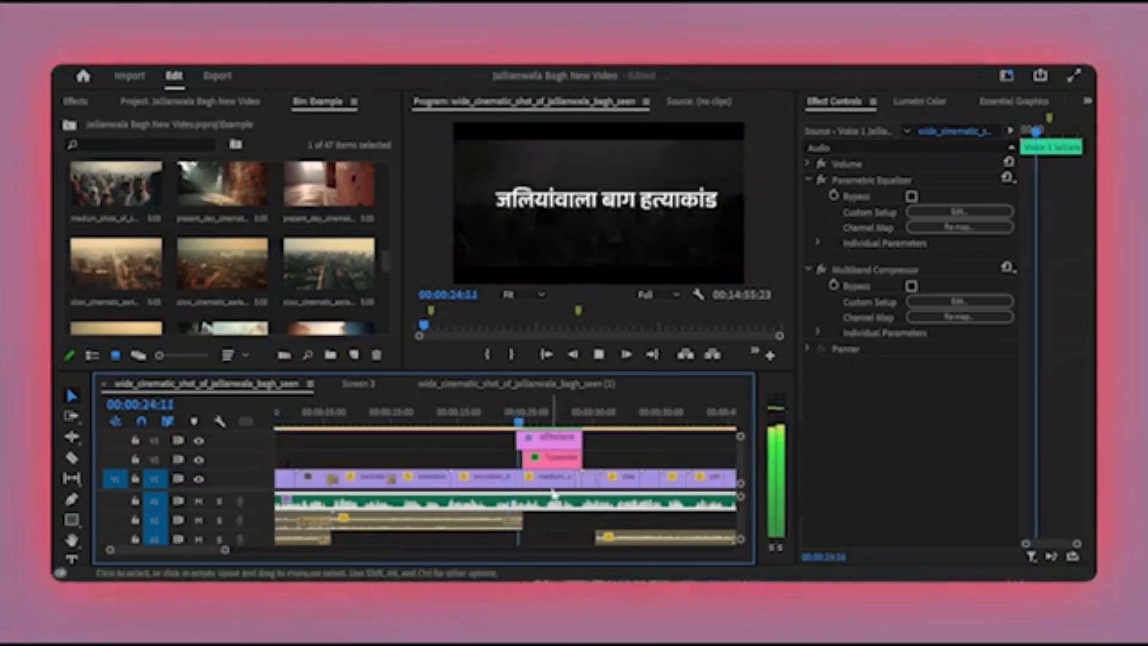
pyautogui.press('space')
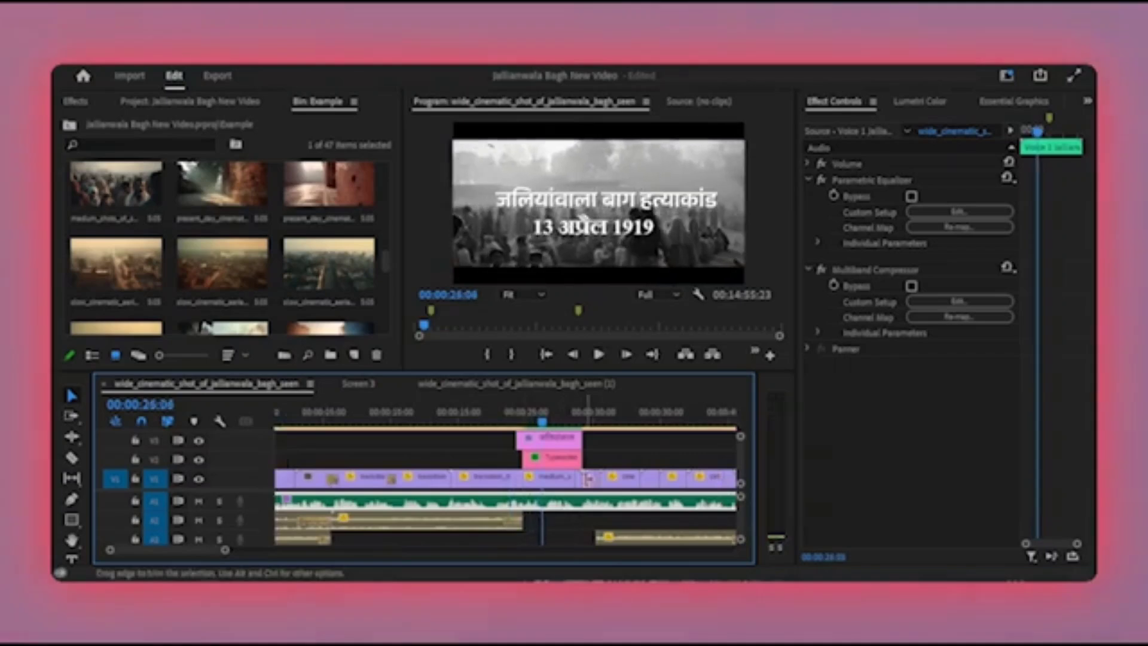
pyautogui.moveTo(543, 415); pyautogui.dragTo(546, 413)
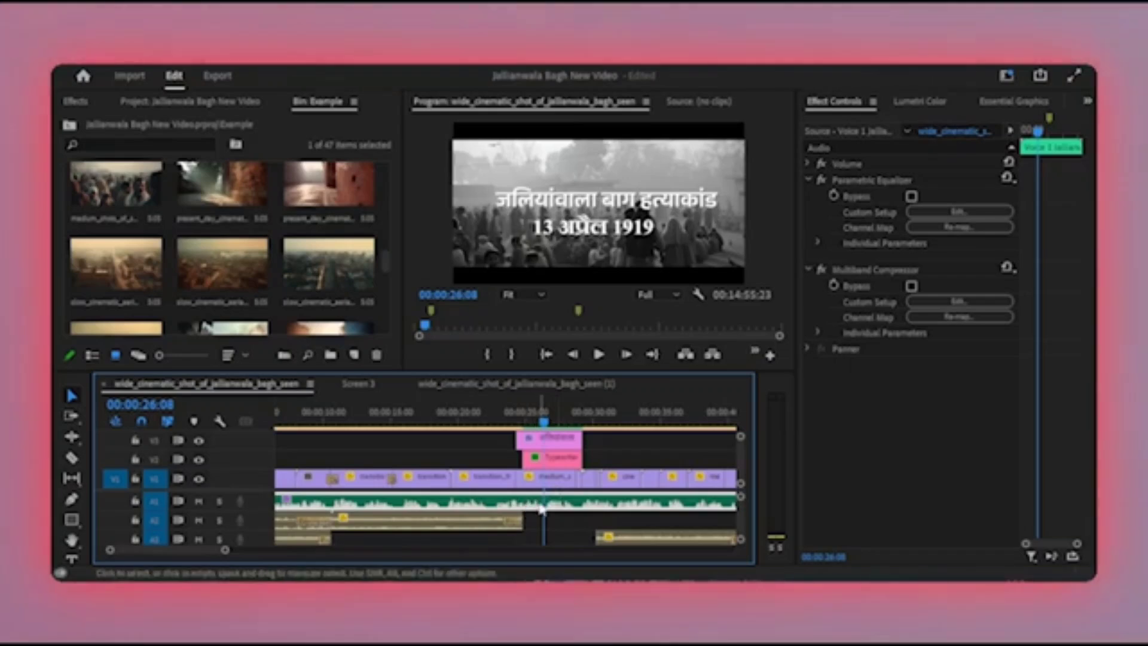
# Play the section after the title text, checking the aerial city and crowded street shots against the narration up to about 00:00:35.
pyautogui.press('space')
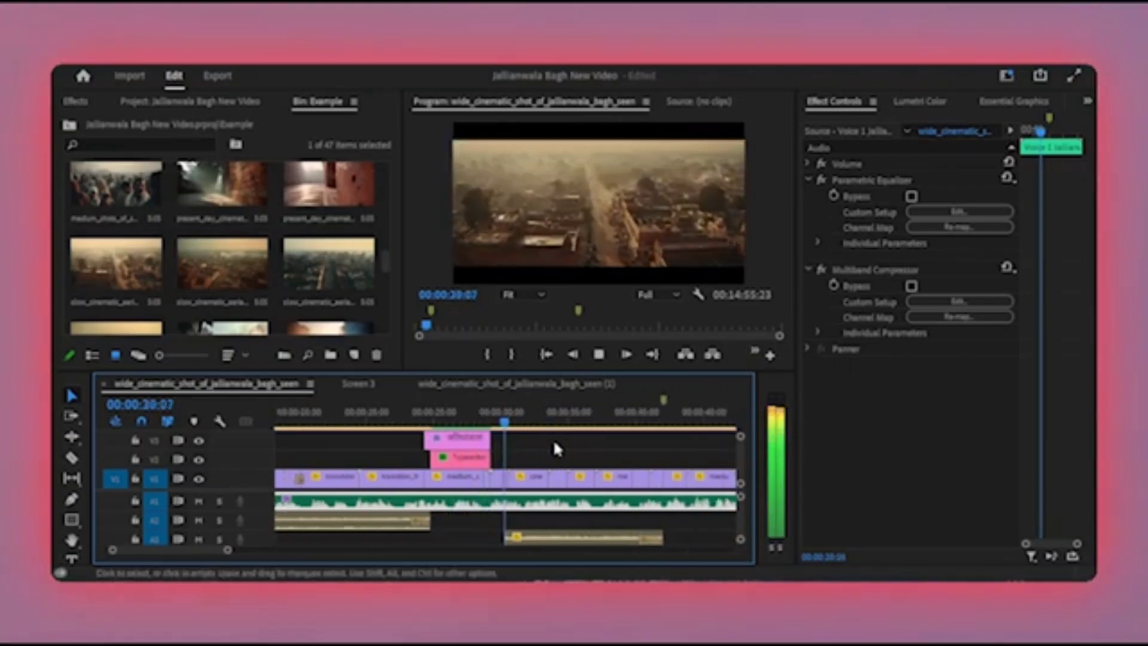
pyautogui.press('space')
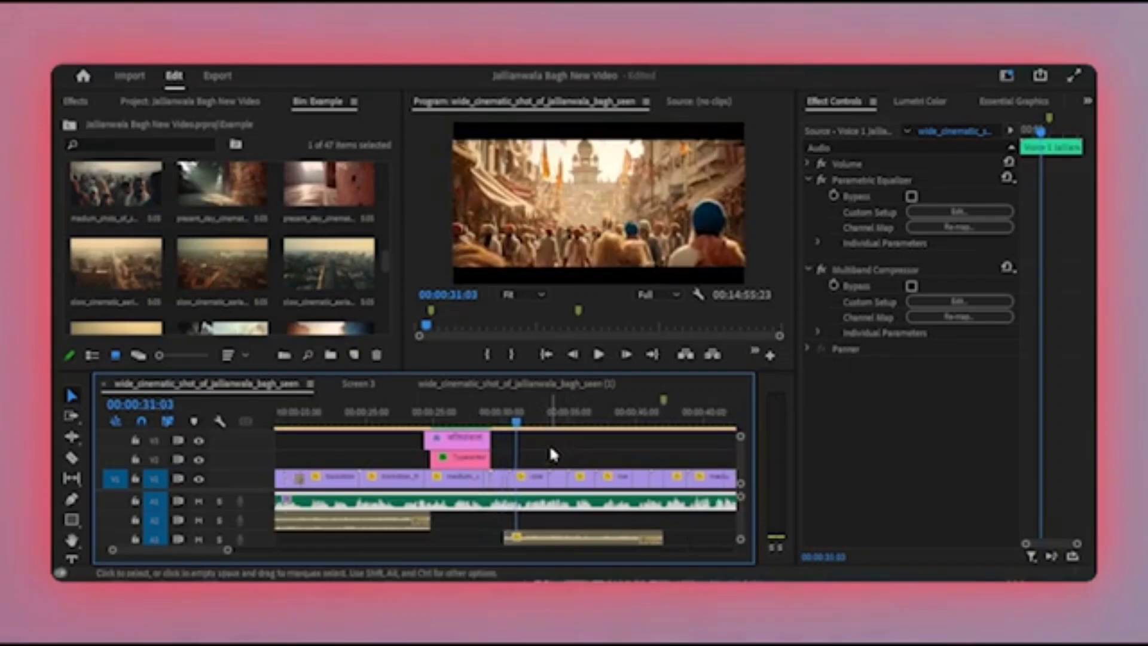
pyautogui.press('space')
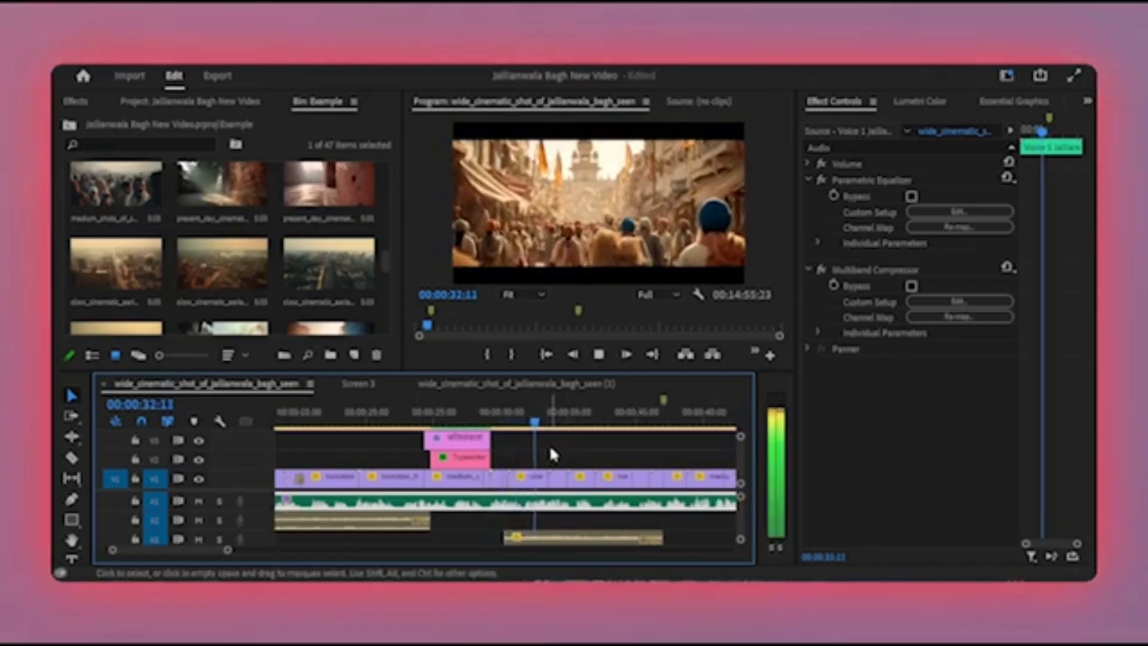
pyautogui.press('space')
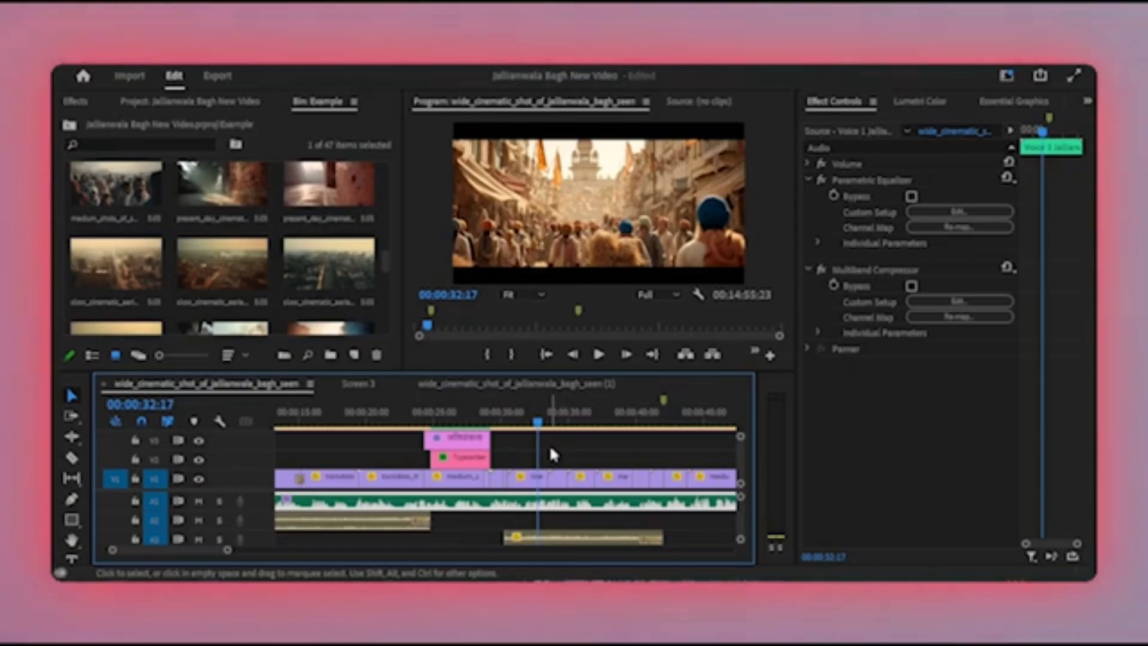
pyautogui.press('space')
pyautogui.scroll(-4, 551, 450)
pyautogui.scroll(1, 450, 459)
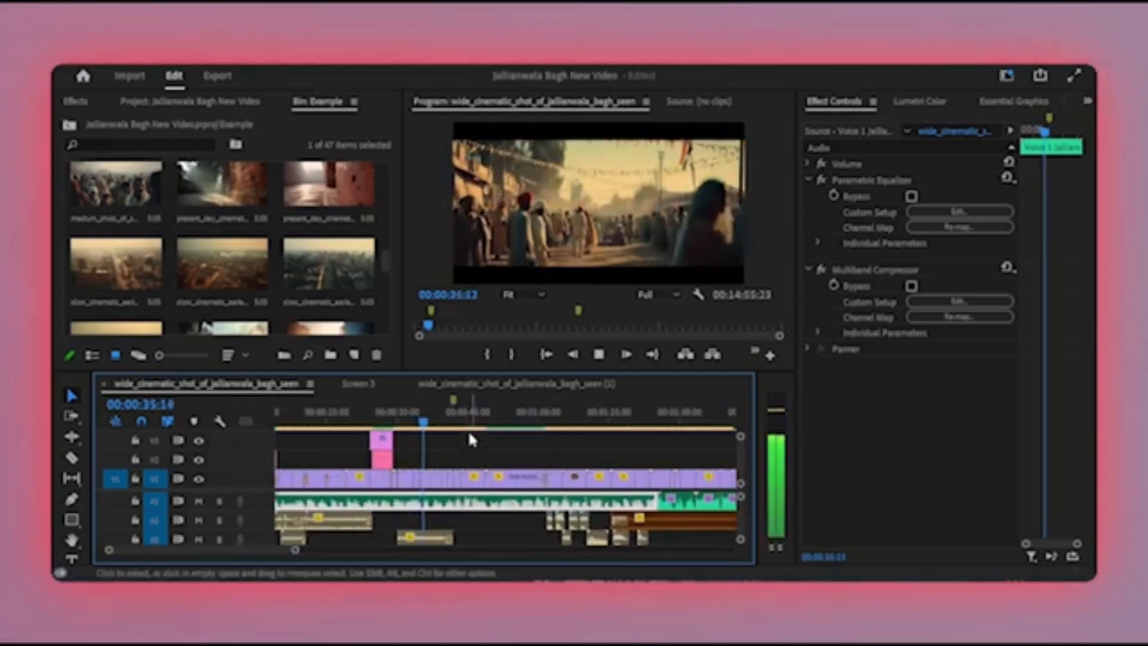
pyautogui.press('space')
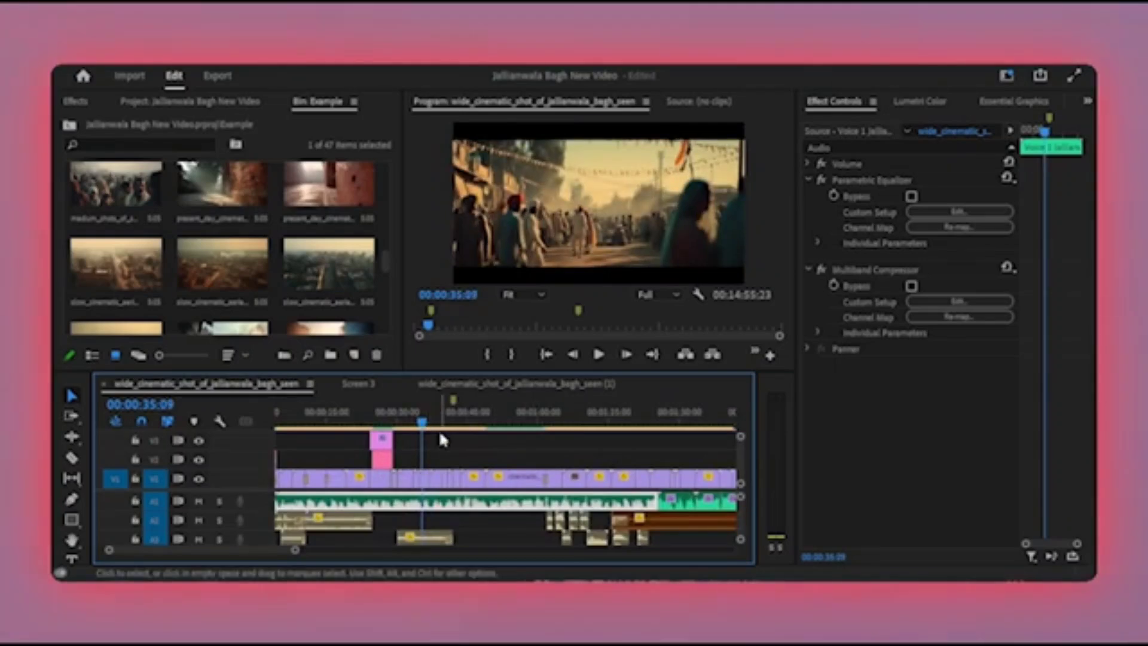
# Skim the rest of the documentary, from the uniformed officer shot at 00:01:00:07 to the closing flag shot at 00:01:46:15.
pyautogui.scroll(2, 443, 432)
pyautogui.moveTo(493, 421); pyautogui.dragTo(638, 438)
pyautogui.scroll(-2, 631, 460)
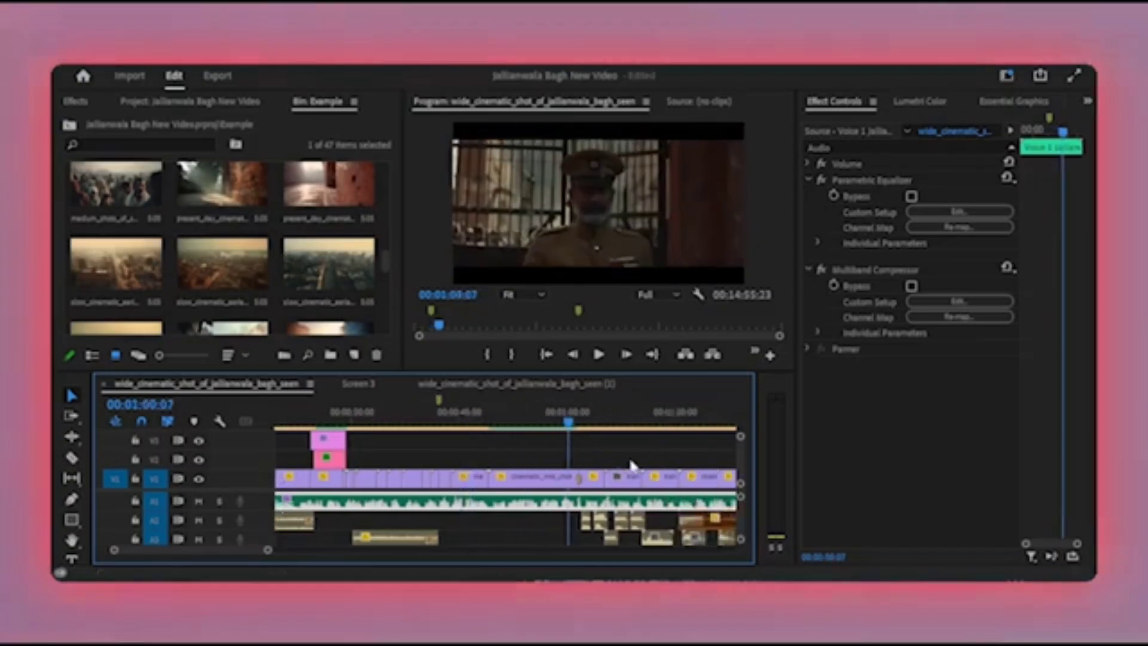
pyautogui.scroll(-1, 631, 464)
pyautogui.moveTo(543, 425); pyautogui.dragTo(646, 423)
pyautogui.scroll(-1, 654, 434)
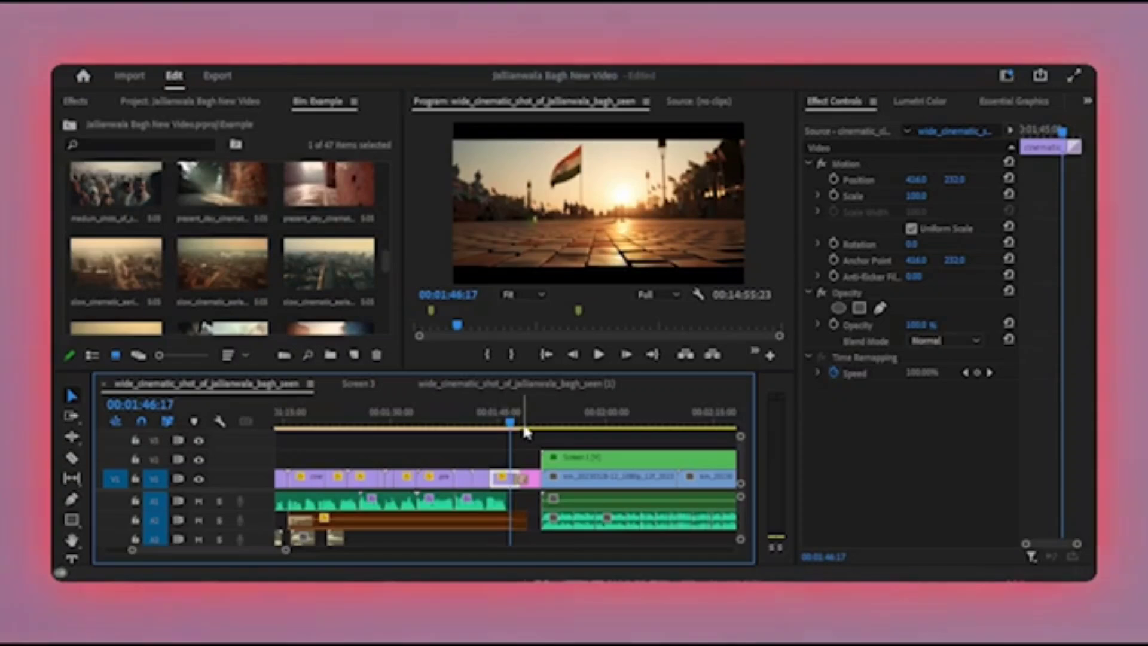
pyautogui.moveTo(527, 432)
pyautogui.mouseDown()
pyautogui.moveTo(588, 432)
pyautogui.moveTo(500, 435)
pyautogui.moveTo(515, 432)
pyautogui.mouseUp()
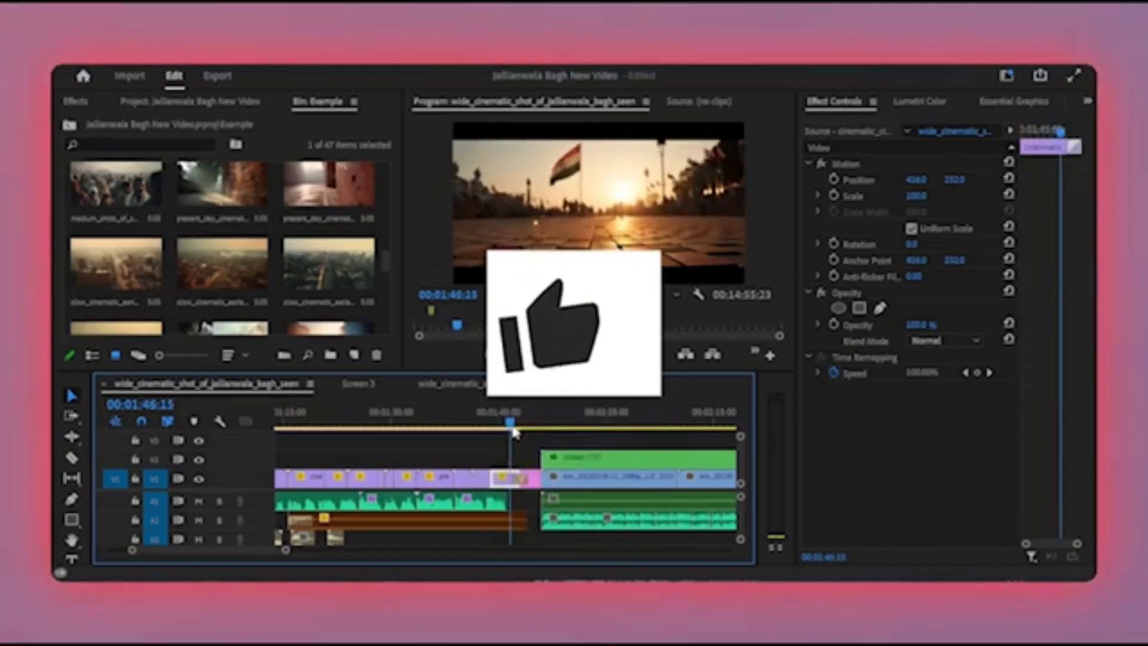